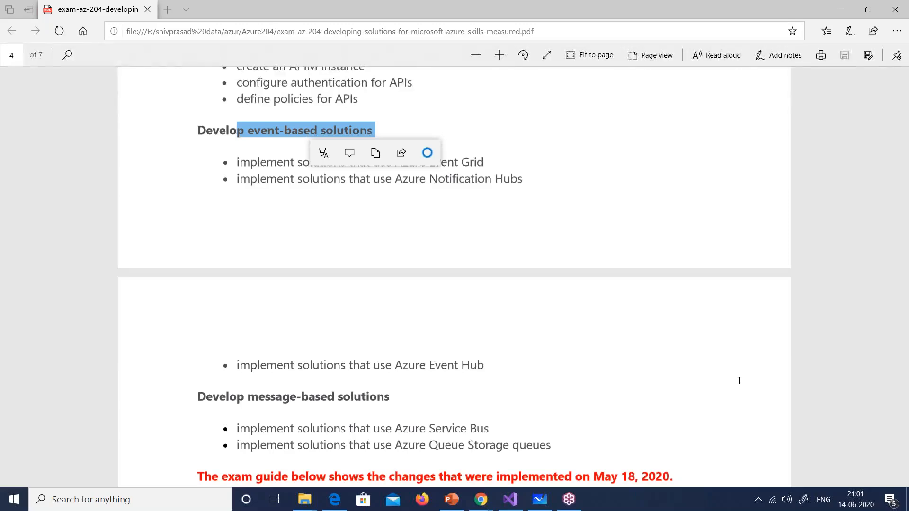
Step: Switch from the AZ-204 exam PDF in Edge to the Chrome GoToTraining window
mouse_move(482, 500)
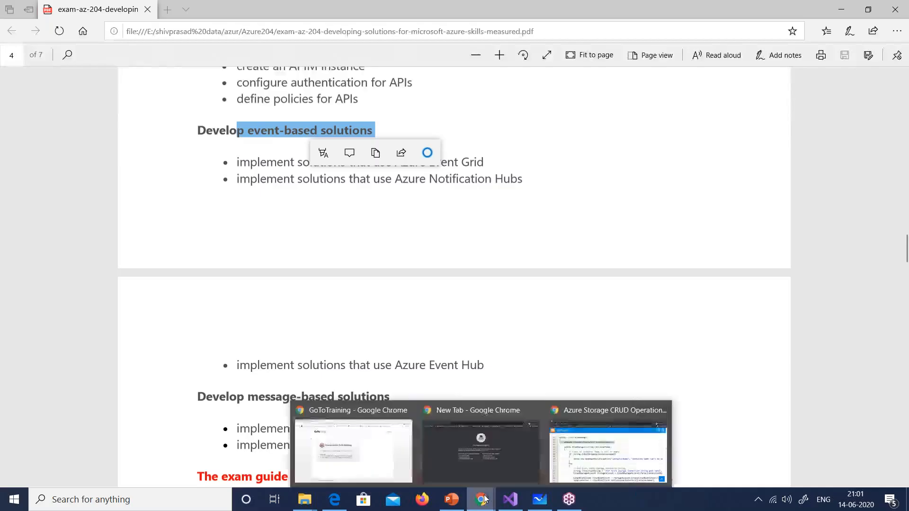
click(375, 468)
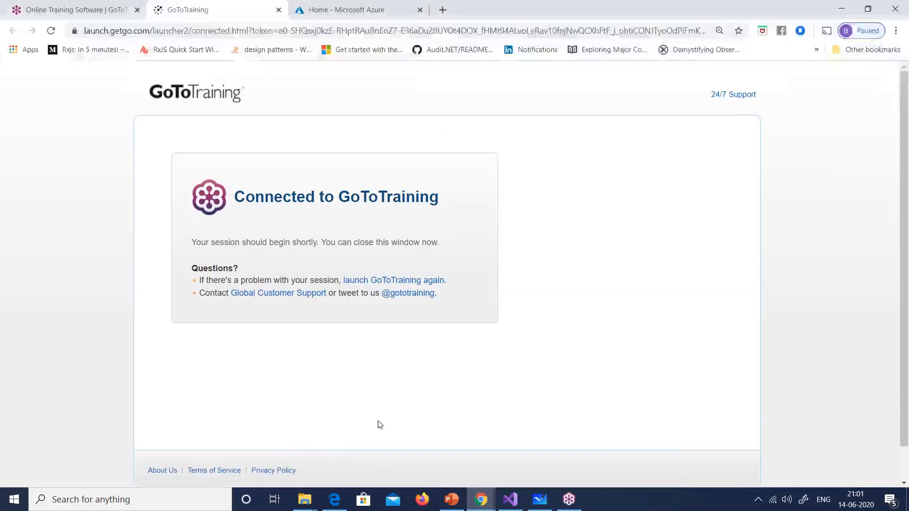
Step: Load questpondvd.com in a new tab and log in to the member area
click(441, 11)
text(questpondvd.com)
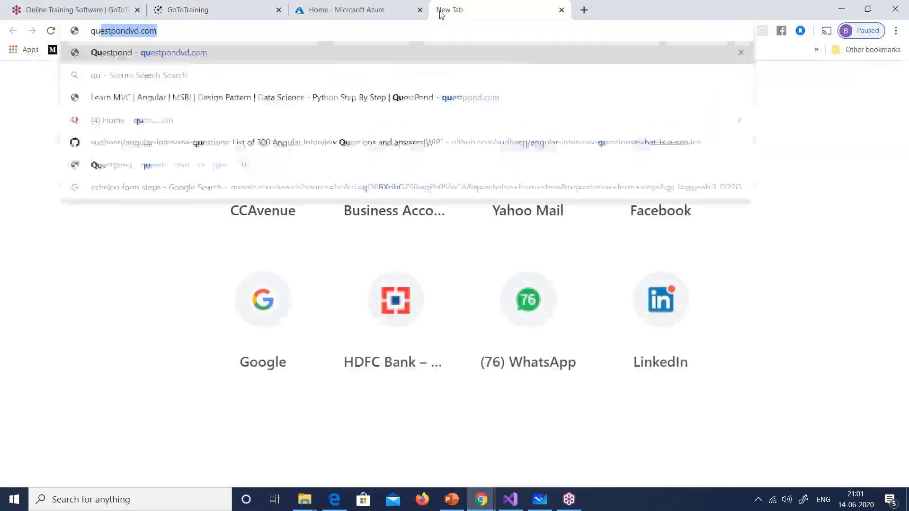
key(Return)
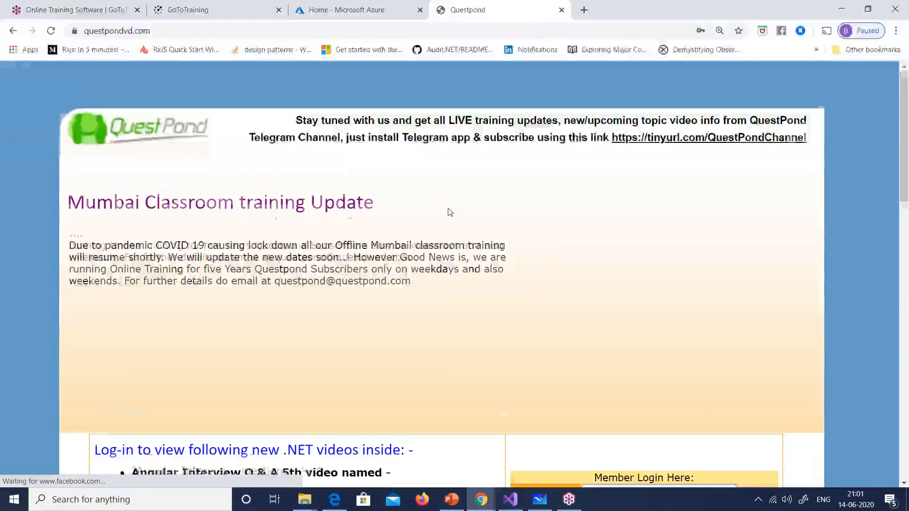
scroll(446, 213, down, 5)
click(630, 326)
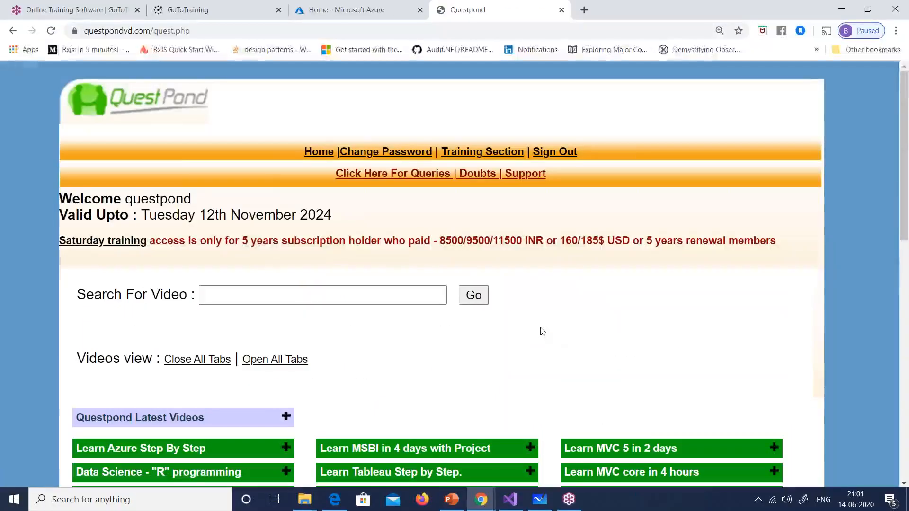
Step: Expand, review and collapse the Learn Azure Step By Step list, then go to the Azure tab
scroll(535, 326, down, 3)
click(286, 274)
scroll(306, 265, down, 4)
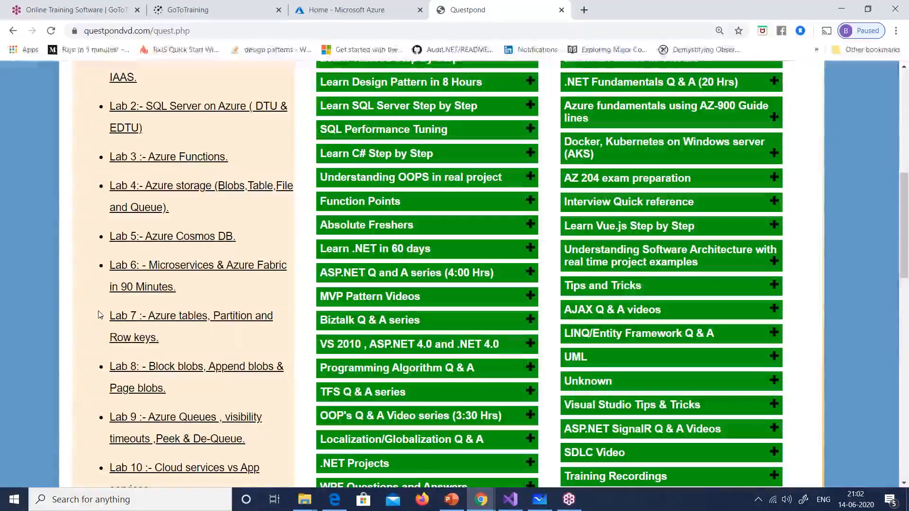
scroll(100, 315, up, 2)
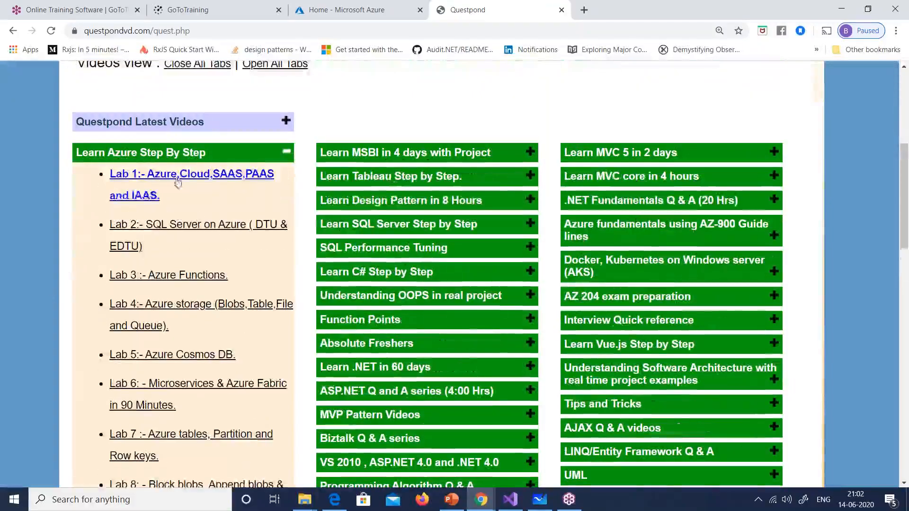
click(287, 153)
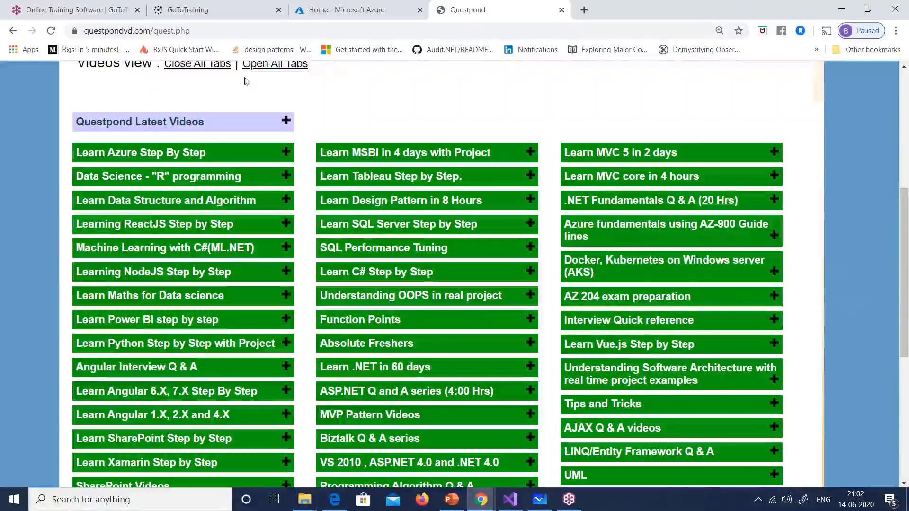
click(331, 10)
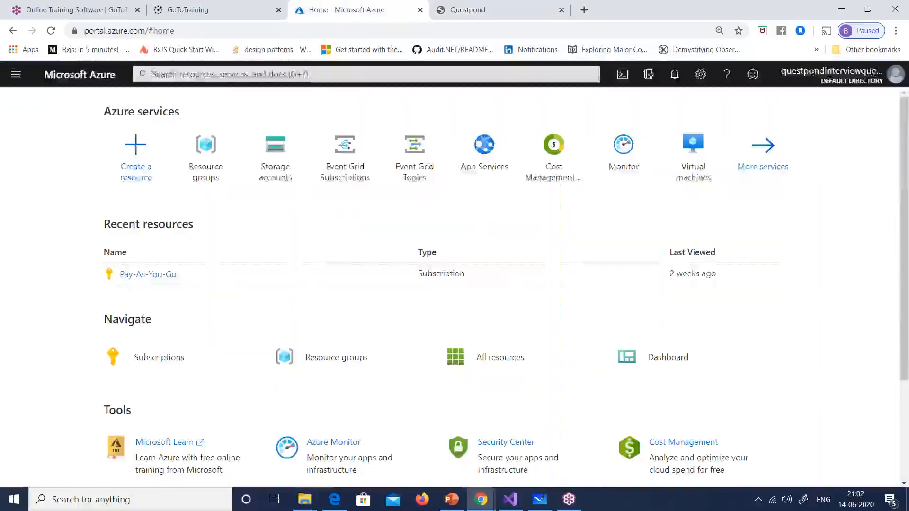
Step: Open the empty Storage accounts list, then launch Microsoft Whiteboard from Windows Ink
click(272, 173)
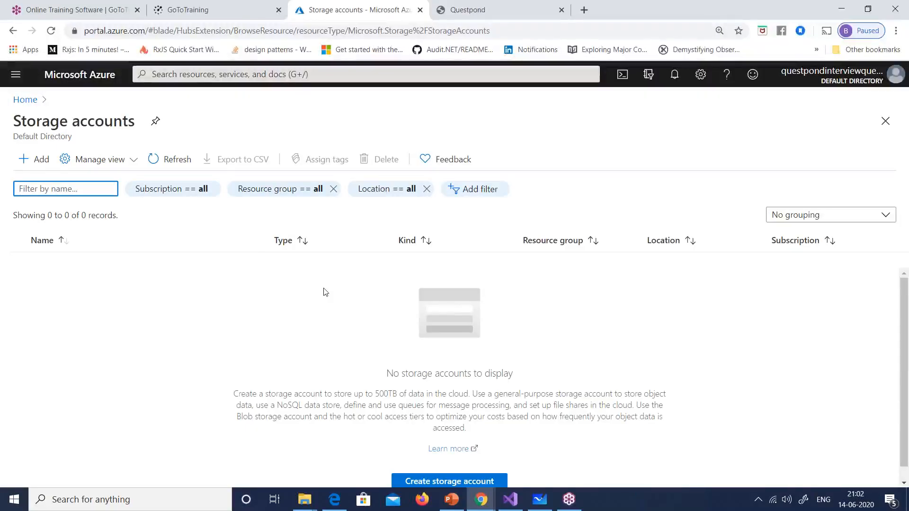
click(805, 506)
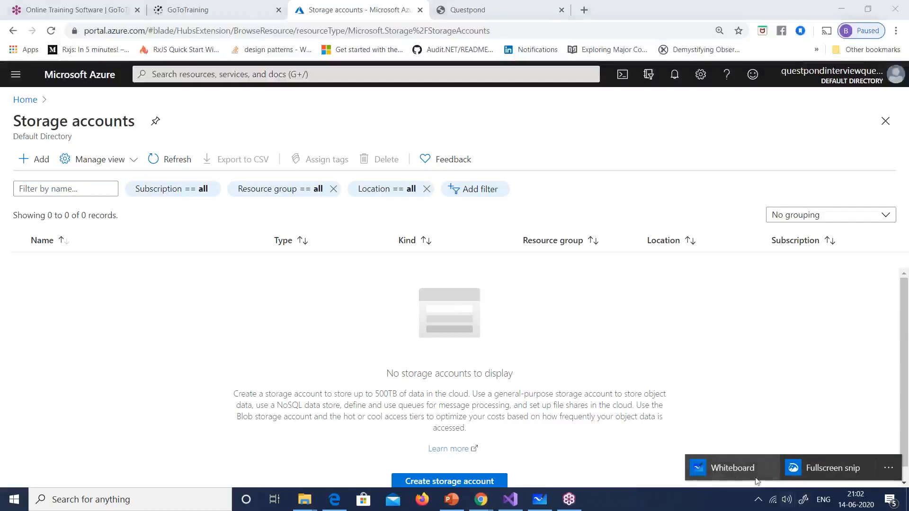
click(737, 470)
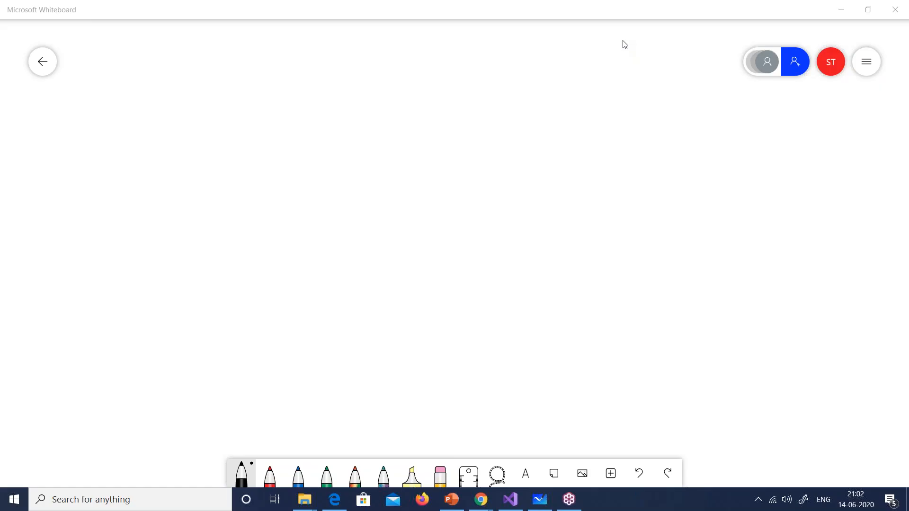
Step: Write SQL Server, then the first two arrowed items, Blob and Table, below it
drag(250, 89, 225, 110)
mouse_move(267, 98)
mouse_down()
mouse_move(263, 117)
mouse_move(274, 117)
mouse_up()
mouse_move(278, 96)
mouse_down()
mouse_move(304, 124)
mouse_move(346, 112)
mouse_move(353, 127)
mouse_move(379, 112)
mouse_up()
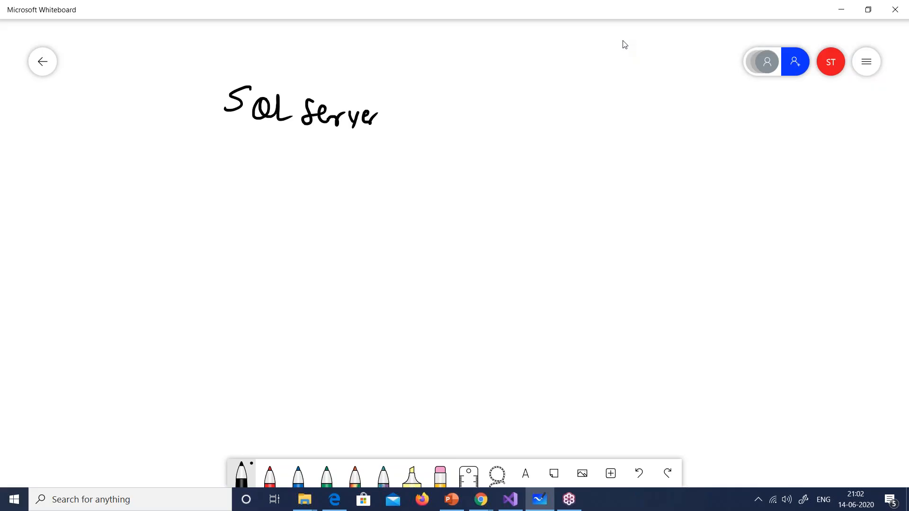
mouse_move(206, 216)
mouse_down()
mouse_move(245, 220)
mouse_move(228, 231)
mouse_move(252, 229)
mouse_up()
drag(255, 209, 252, 230)
drag(273, 203, 269, 231)
drag(278, 224, 280, 232)
drag(294, 208, 287, 233)
mouse_move(196, 264)
mouse_down()
mouse_move(215, 267)
mouse_move(217, 280)
mouse_move(259, 263)
mouse_move(247, 286)
mouse_up()
mouse_move(264, 272)
mouse_down()
mouse_move(265, 286)
mouse_move(309, 283)
mouse_up()
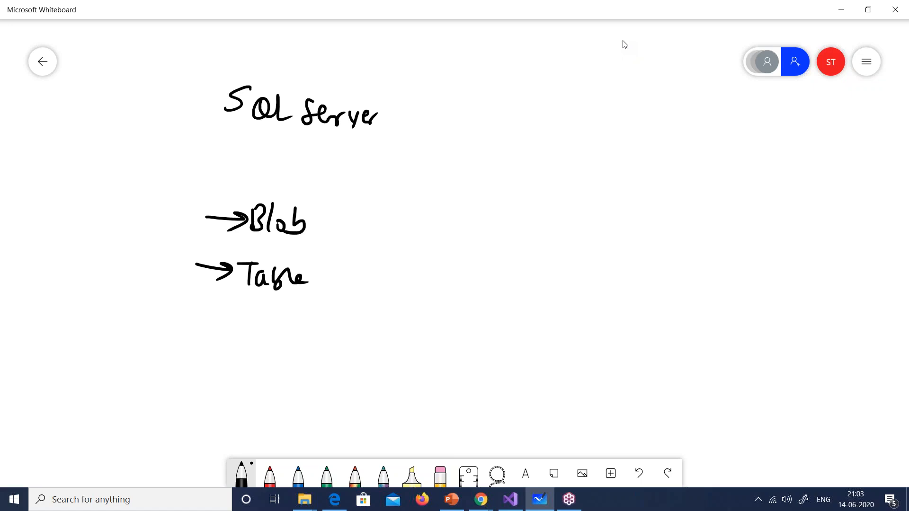
Step: Add arrowed Ques and files entries below Table
mouse_move(206, 317)
mouse_down()
mouse_move(247, 316)
mouse_move(228, 333)
mouse_move(271, 335)
mouse_up()
drag(271, 322, 288, 337)
drag(292, 330, 327, 334)
mouse_move(206, 360)
mouse_down()
mouse_move(244, 363)
mouse_move(234, 372)
mouse_up()
drag(279, 354, 276, 388)
mouse_move(281, 371)
mouse_down()
mouse_move(288, 379)
mouse_move(286, 364)
mouse_up()
mouse_move(301, 353)
mouse_down()
mouse_move(300, 378)
mouse_move(336, 373)
mouse_up()
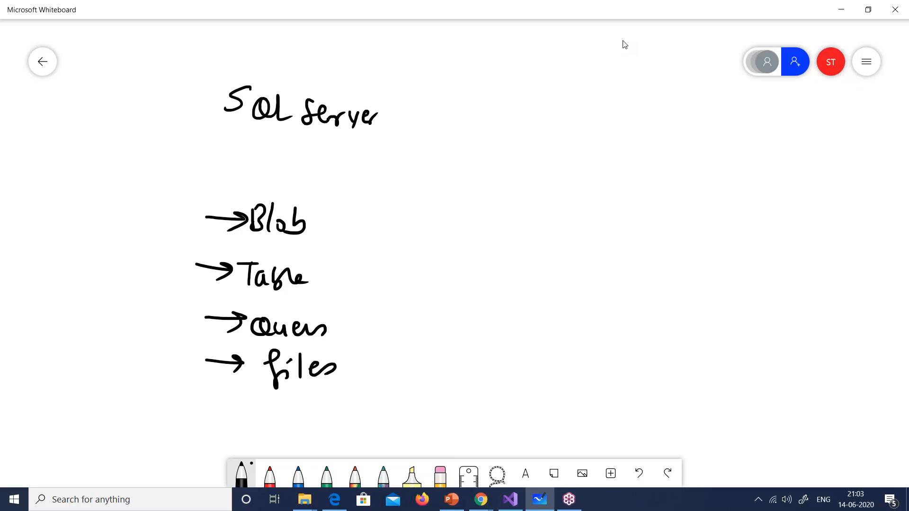
Step: Tick SQL Server, write RDBMS beside it, and bracket the four storage types
mouse_move(389, 93)
mouse_down()
mouse_move(425, 85)
mouse_move(443, 117)
mouse_up()
mouse_move(447, 98)
mouse_down()
mouse_move(448, 116)
mouse_move(476, 117)
mouse_up()
mouse_move(484, 116)
mouse_down()
mouse_move(489, 98)
mouse_move(498, 114)
mouse_up()
drag(517, 94, 507, 122)
mouse_move(345, 196)
mouse_down()
mouse_move(355, 284)
mouse_move(345, 359)
mouse_up()
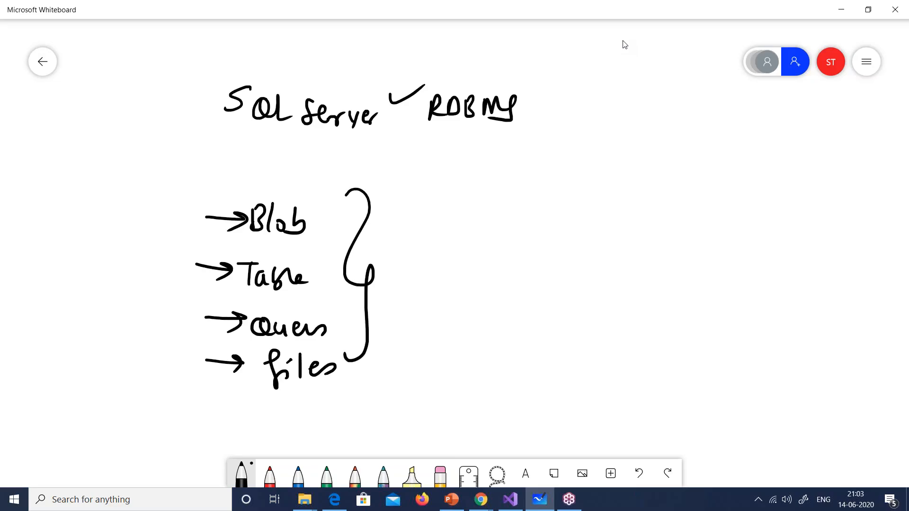
Step: Draw an arrow from Blob, and an arrow from Table ending in a table grid sketch
mouse_move(325, 214)
mouse_down()
mouse_move(464, 194)
mouse_move(482, 204)
mouse_move(512, 192)
mouse_move(490, 216)
mouse_up()
mouse_move(317, 270)
mouse_down()
mouse_move(408, 268)
mouse_move(394, 278)
mouse_move(402, 303)
mouse_up()
drag(406, 250, 481, 299)
drag(415, 296, 481, 300)
drag(449, 254, 441, 301)
drag(480, 256, 479, 302)
drag(414, 265, 502, 272)
drag(414, 282, 506, 290)
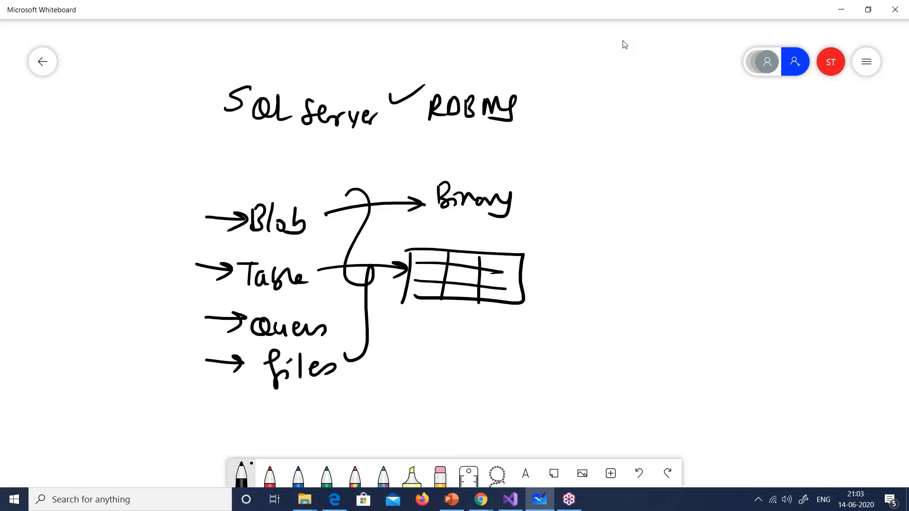
Step: Draw an arrow from the bracket to a cylinder, strike the files arrow, and write Bry
drag(351, 336, 413, 344)
mouse_move(406, 337)
mouse_down()
mouse_move(420, 369)
mouse_move(431, 339)
mouse_up()
drag(438, 336, 532, 348)
drag(430, 360, 516, 370)
drag(206, 385, 257, 368)
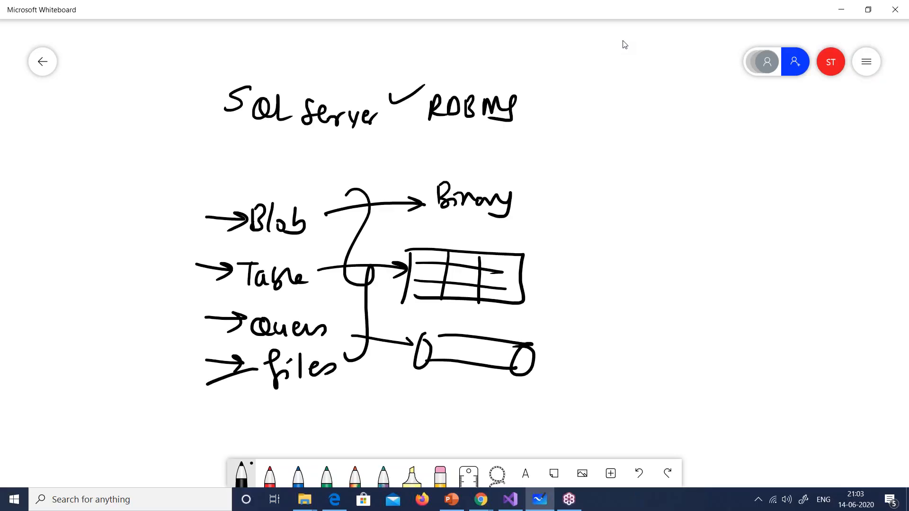
drag(137, 387, 137, 404)
drag(138, 380, 140, 393)
mouse_move(140, 392)
mouse_down()
mouse_move(152, 404)
mouse_move(160, 394)
mouse_up()
drag(161, 392, 162, 412)
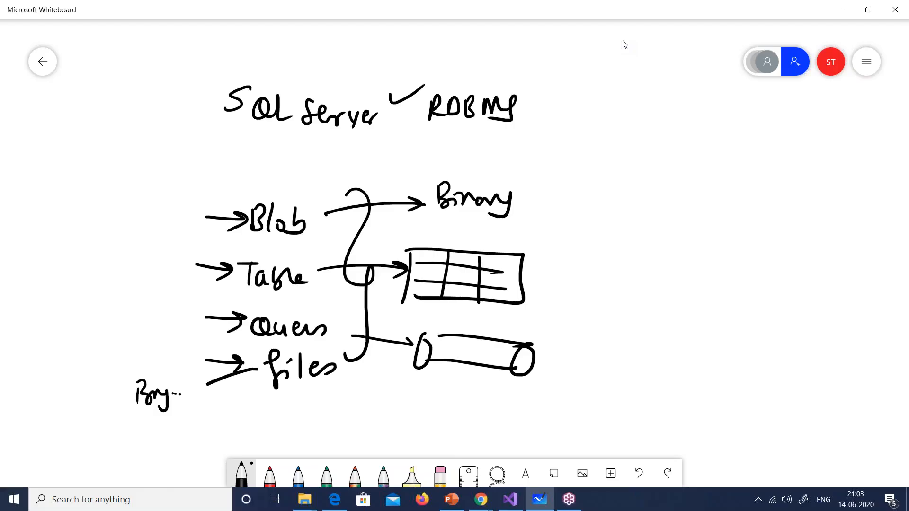
Step: Add a row of sample binary symbols beside Binary and underline the Bry label
drag(551, 186, 566, 183)
drag(553, 188, 551, 210)
drag(588, 190, 574, 216)
mouse_move(600, 190)
mouse_down()
mouse_move(601, 206)
mouse_move(638, 207)
mouse_up()
drag(642, 181, 646, 209)
drag(685, 186, 684, 207)
mouse_move(688, 183)
mouse_down()
mouse_move(699, 207)
mouse_move(727, 207)
mouse_up()
mouse_move(732, 185)
mouse_down()
mouse_move(742, 207)
mouse_move(799, 179)
mouse_move(778, 209)
mouse_up()
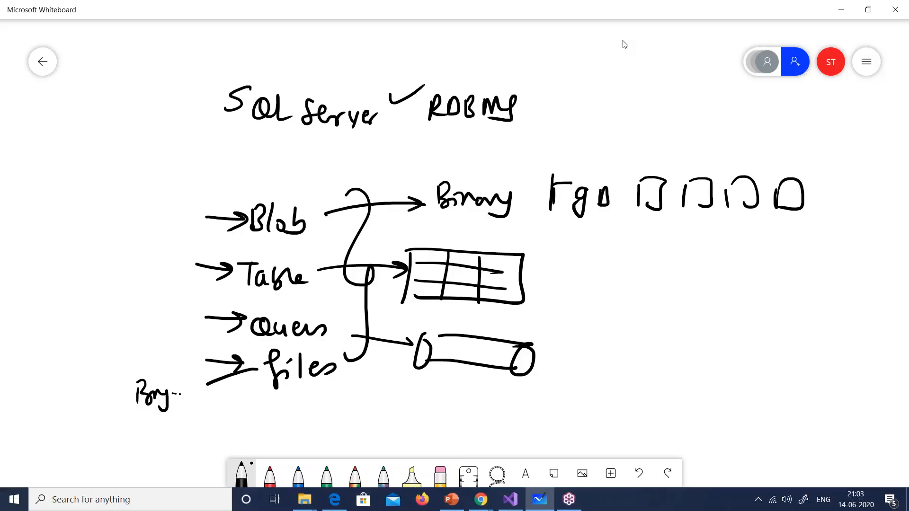
drag(138, 436, 178, 421)
Step: Return to the Azure portal and search 'stor' to open Storage accounts
click(492, 501)
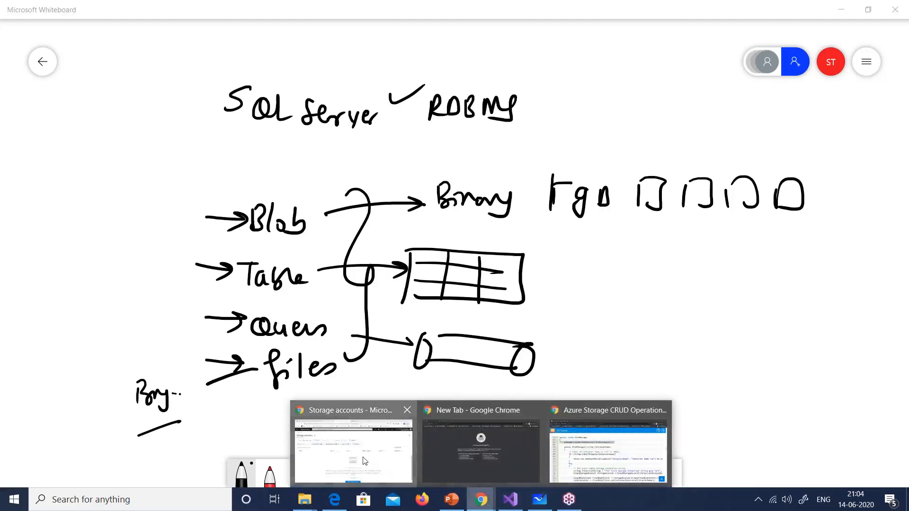
click(365, 461)
click(182, 76)
click(123, 126)
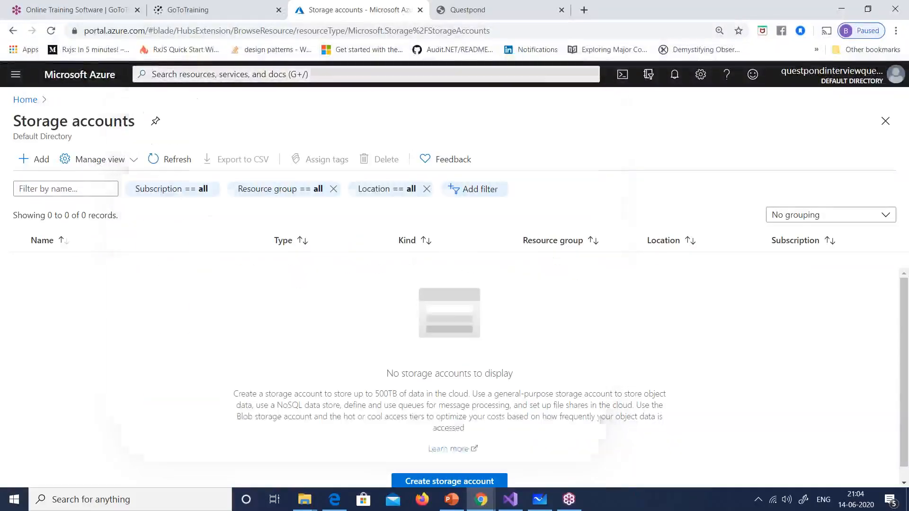
click(15, 74)
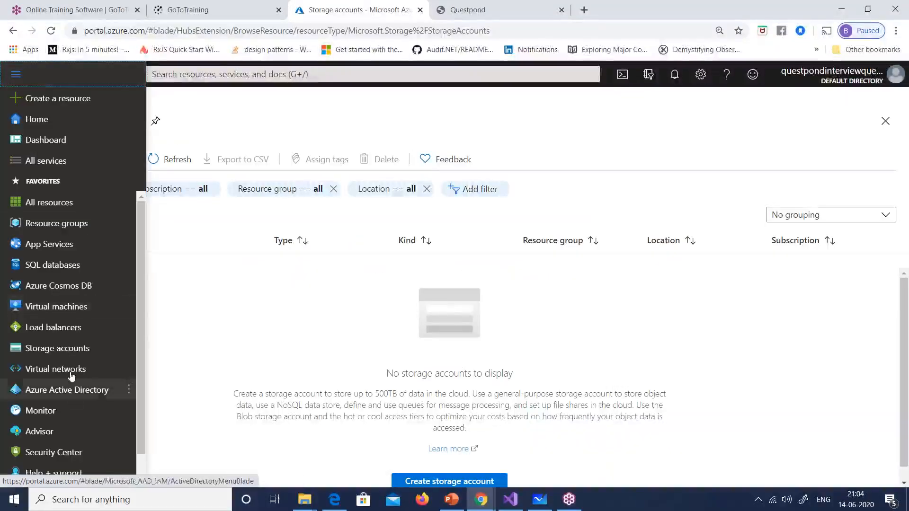
click(211, 75)
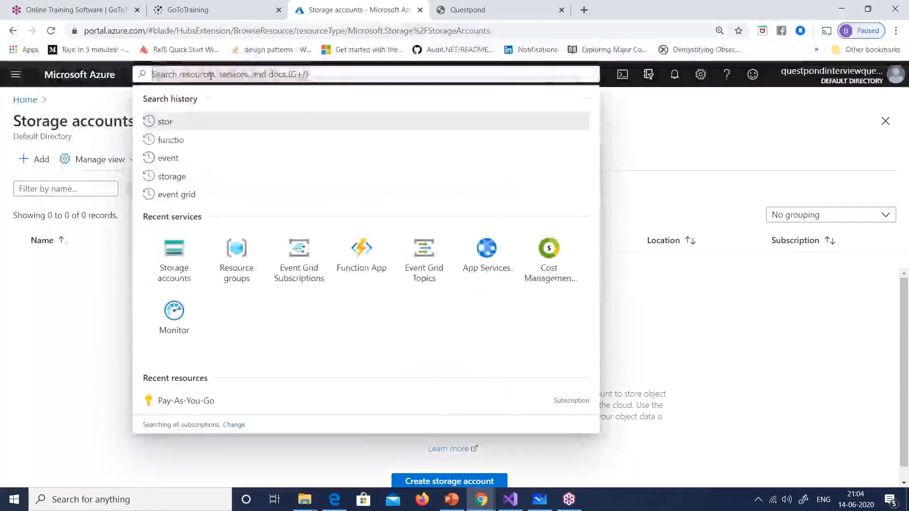
text(sto)
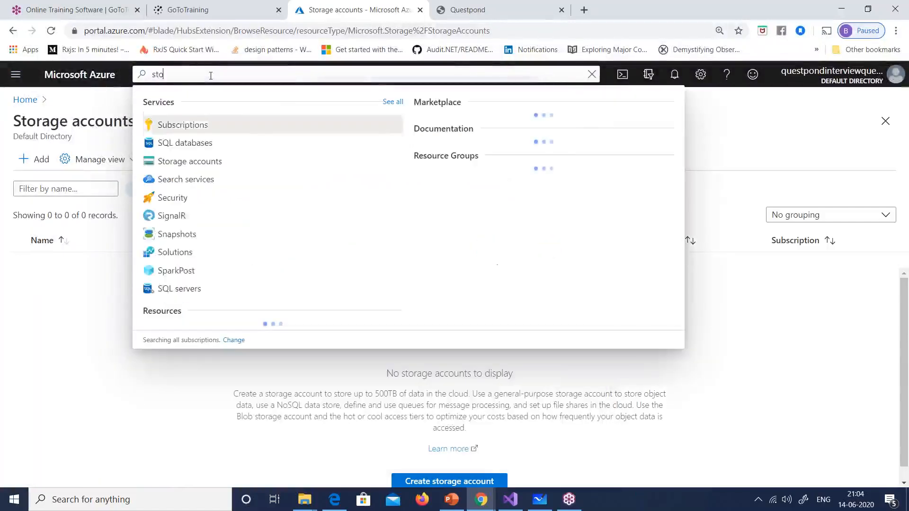
text(r)
click(183, 125)
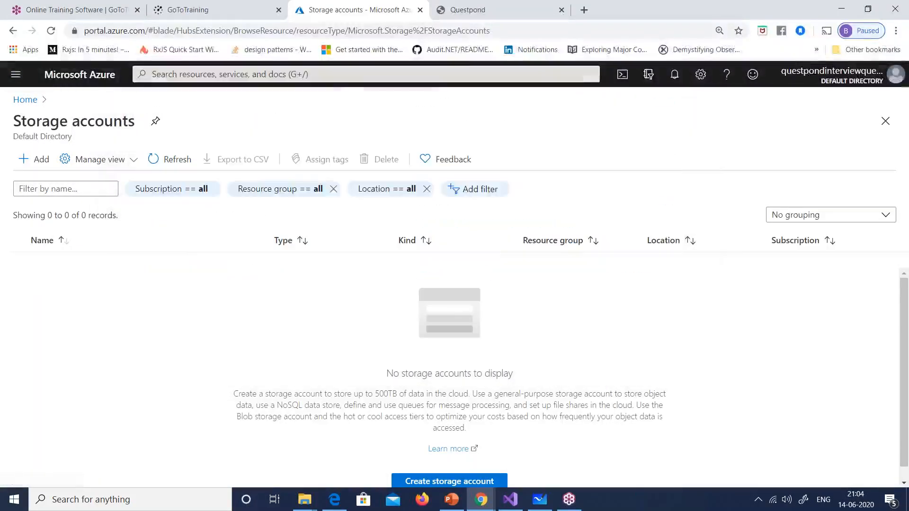
Step: Open the Create storage account form and create new resource group res1
click(427, 481)
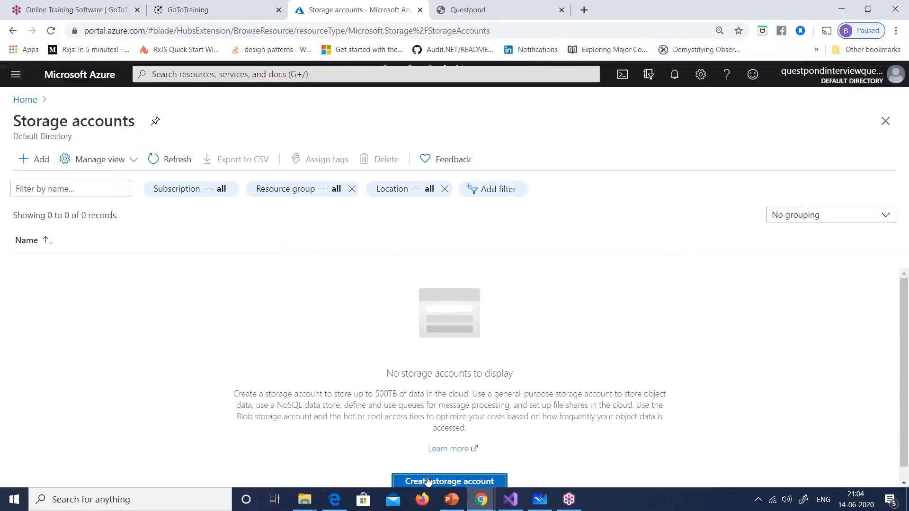
click(427, 481)
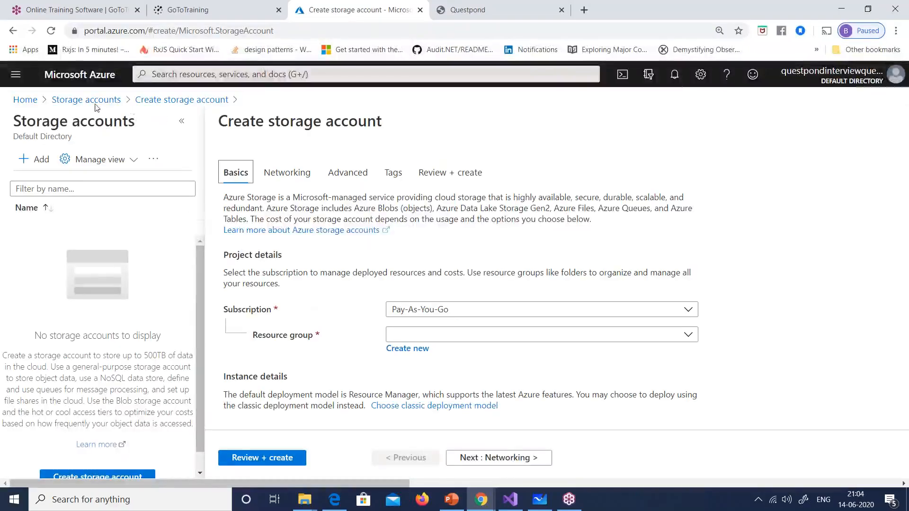
click(13, 30)
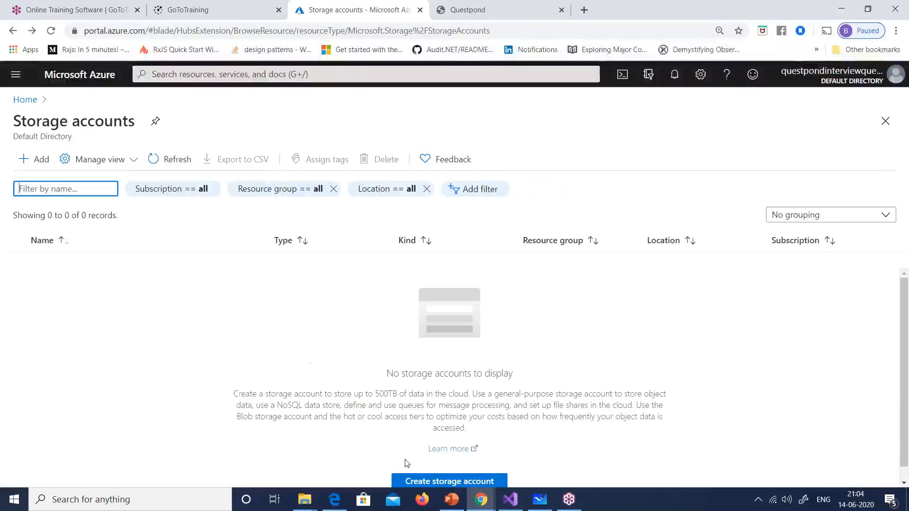
click(416, 481)
scroll(284, 231, down, 3)
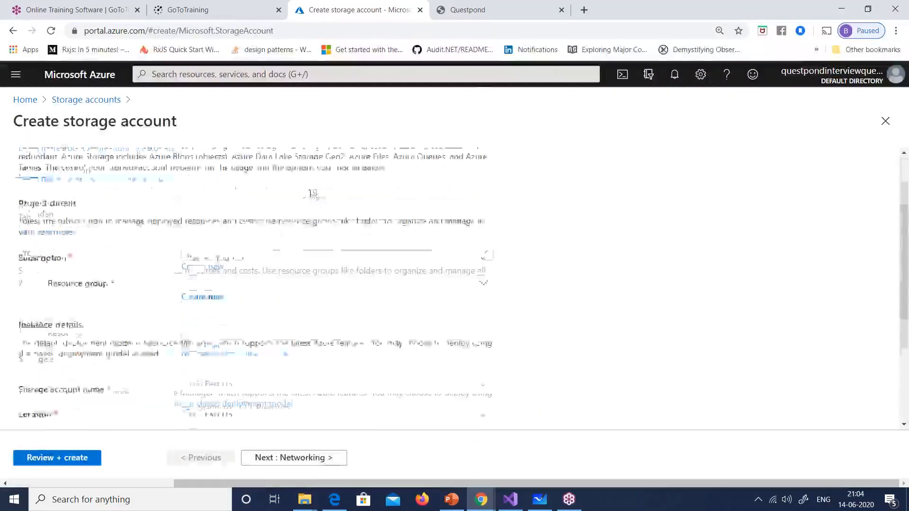
click(203, 230)
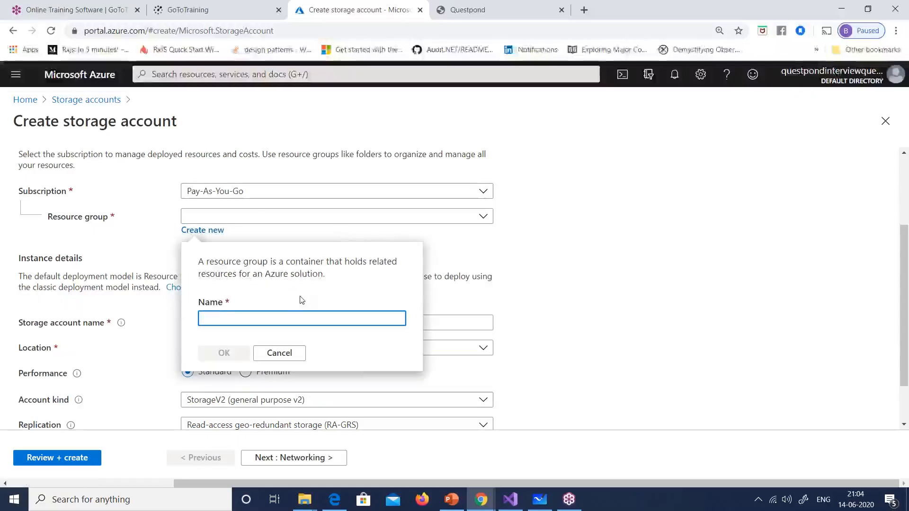
text(res1)
click(231, 357)
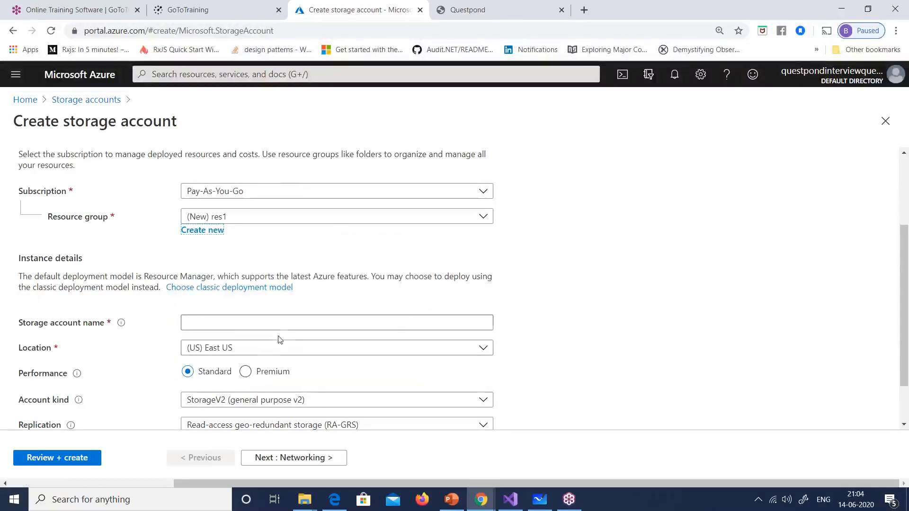
Step: Name the account questpondstorage, open the Account kind list, and capture a full-screen snip
click(242, 322)
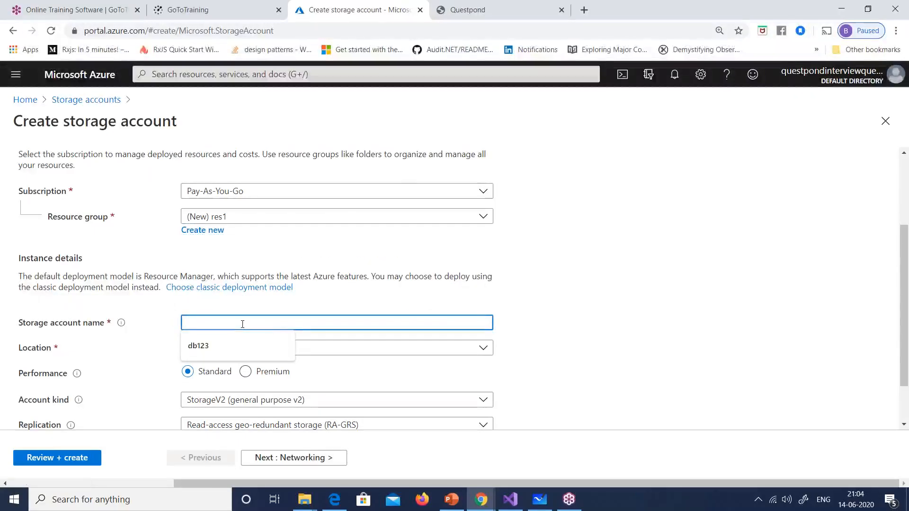
text(questpond)
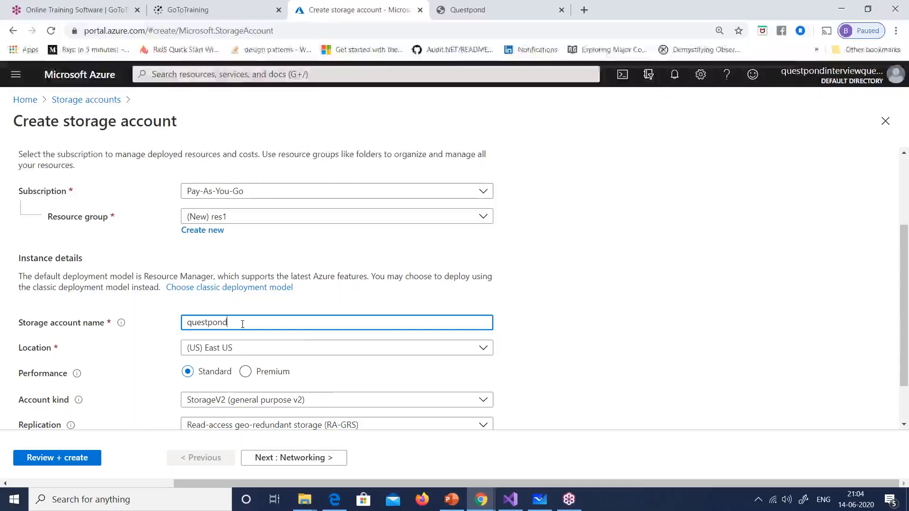
text(storage)
key(Tab)
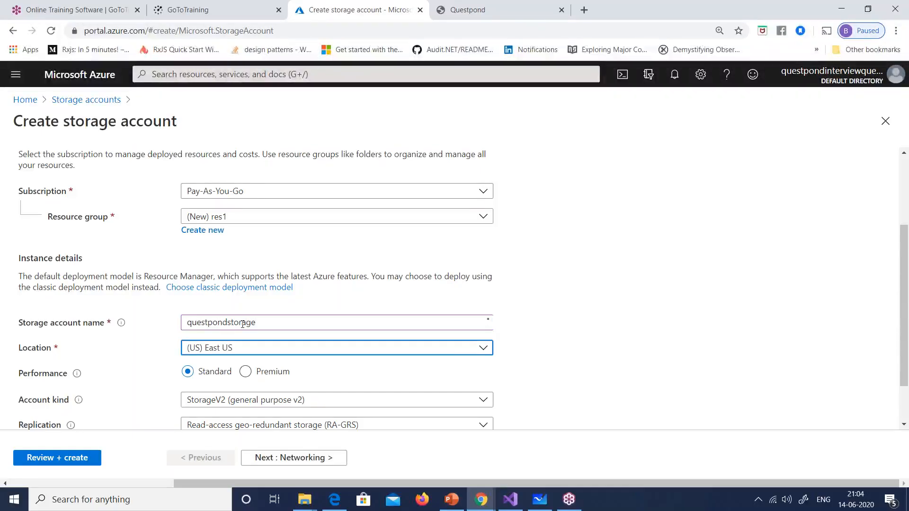
scroll(512, 283, down, 1)
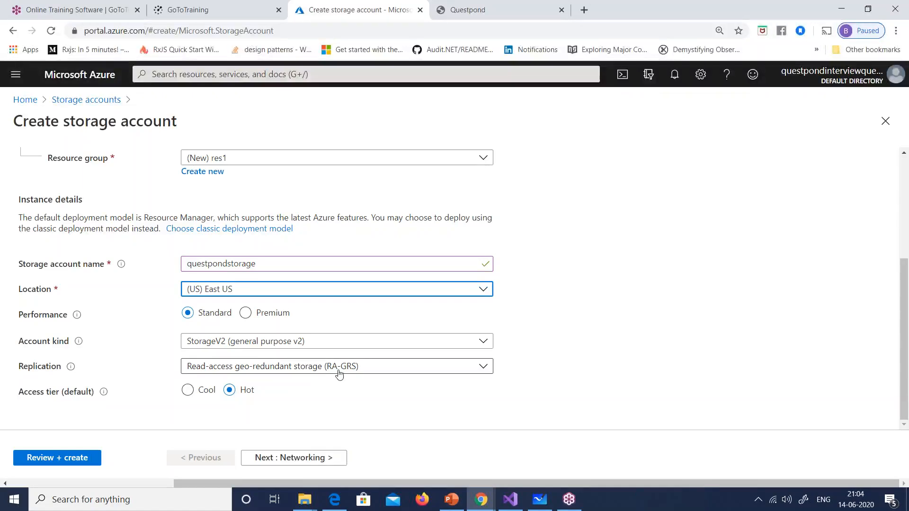
click(407, 347)
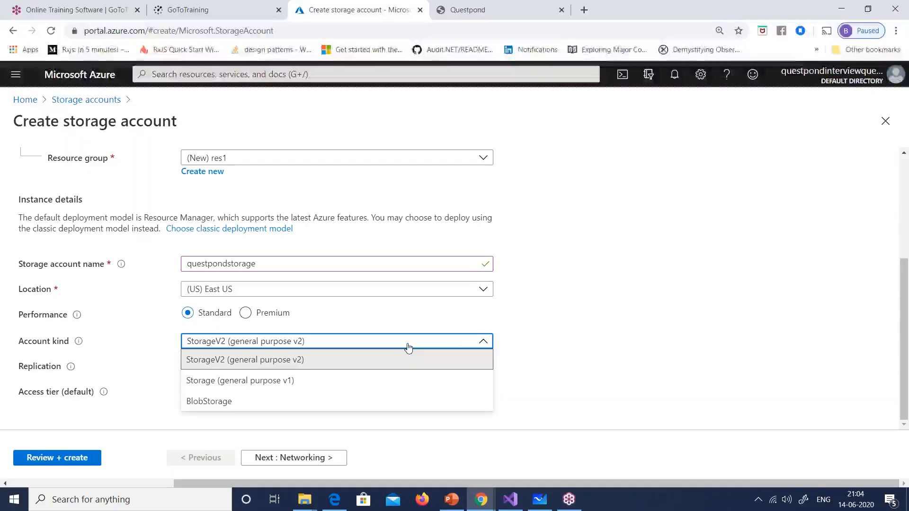
click(803, 506)
click(831, 476)
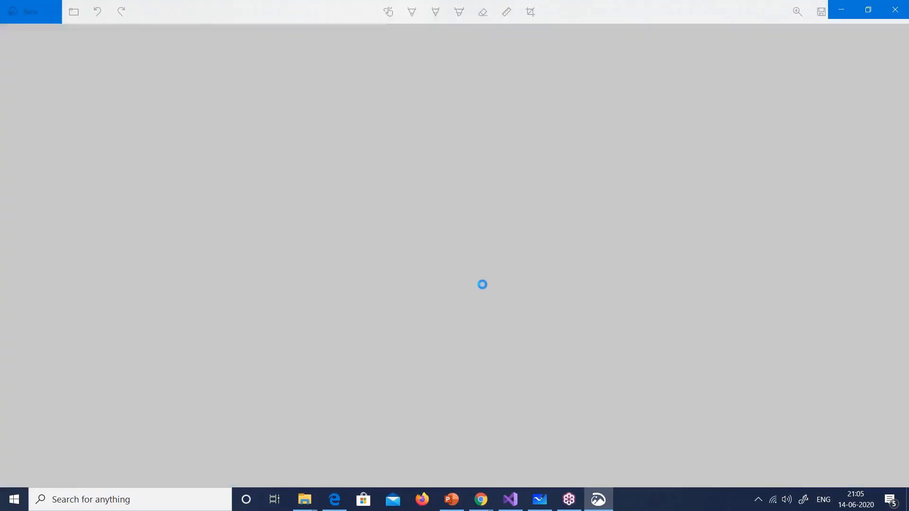
Step: On the snip, tick StorageV2, cross out general purpose v1, underline BlobStorage, and add notes
scroll(552, 363, up, 3)
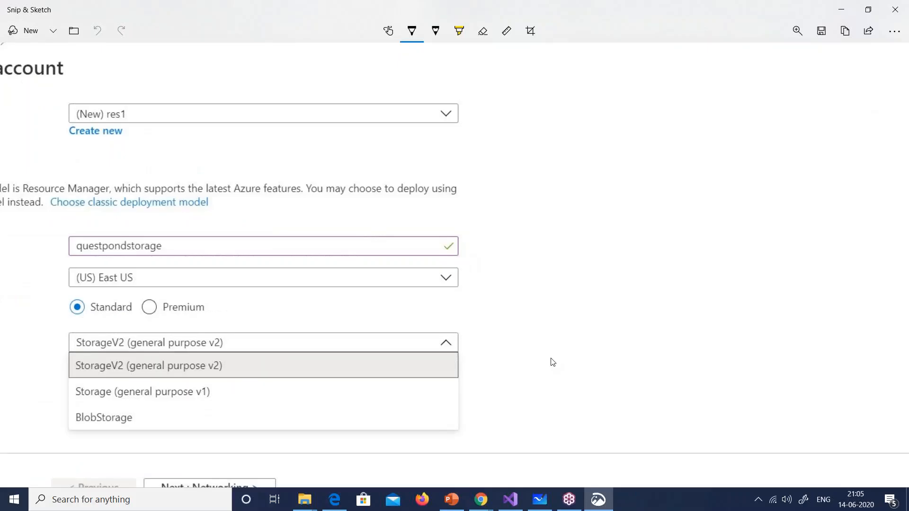
mouse_move(220, 392)
mouse_down()
mouse_move(252, 408)
mouse_move(255, 394)
mouse_up()
drag(265, 402, 280, 399)
mouse_move(178, 382)
mouse_down()
mouse_move(175, 401)
mouse_move(190, 397)
mouse_up()
drag(232, 353, 258, 340)
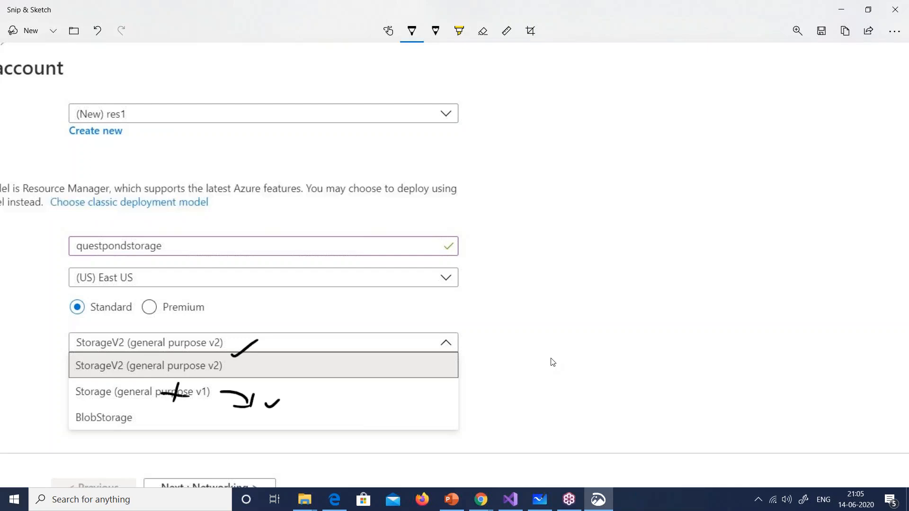
drag(84, 437, 127, 429)
mouse_move(514, 206)
mouse_down()
mouse_move(498, 227)
mouse_move(554, 196)
mouse_move(555, 208)
mouse_up()
mouse_move(540, 232)
mouse_down()
mouse_move(570, 235)
mouse_move(570, 245)
mouse_up()
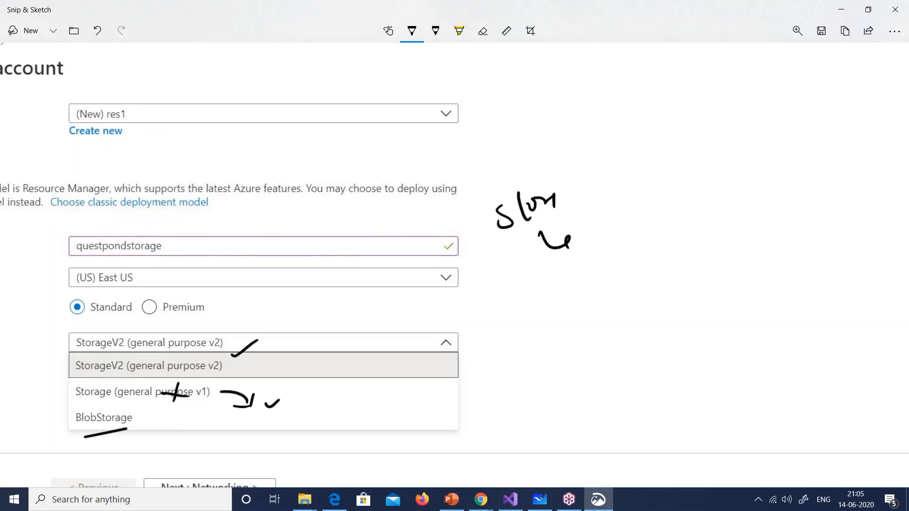
mouse_move(510, 329)
mouse_down()
mouse_move(516, 359)
mouse_move(531, 350)
mouse_up()
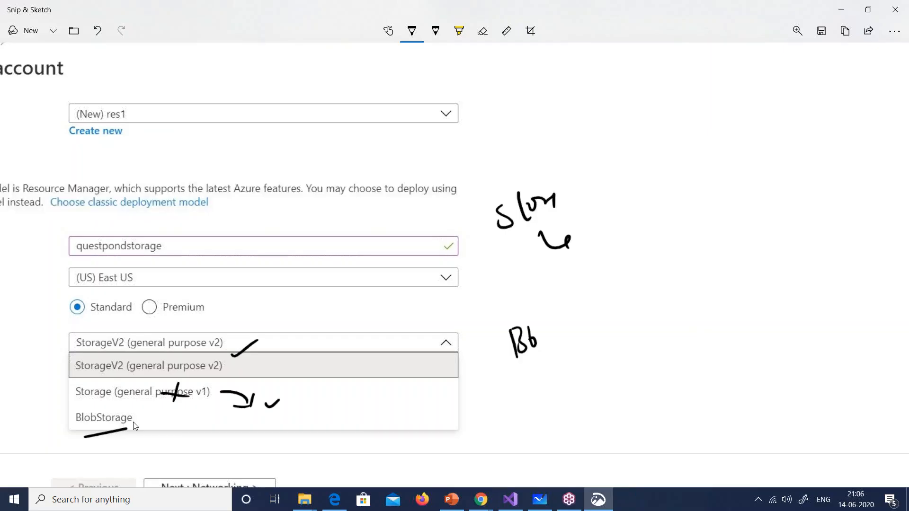
Step: Close the annotated snip and keep StorageV2 as the account kind
click(895, 10)
click(300, 360)
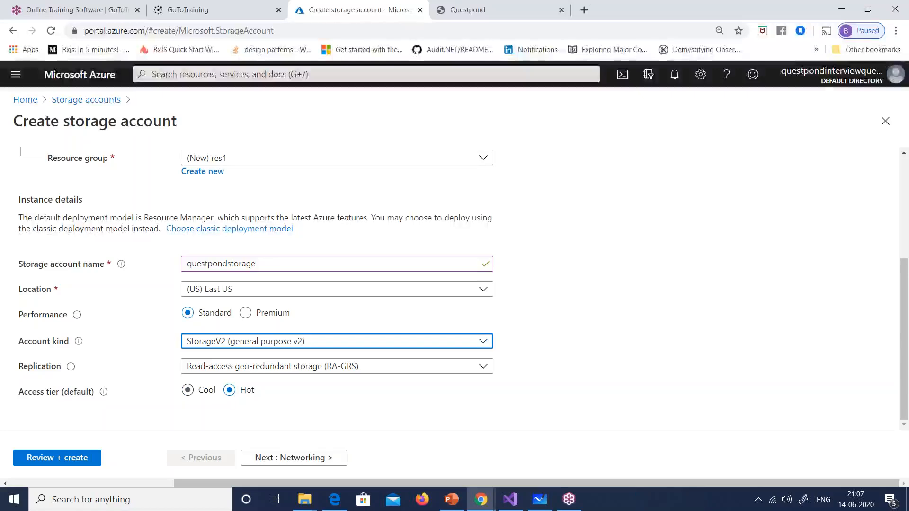
Step: Set the access tier to Cool, then review and create the questpondstorage account
click(188, 390)
click(26, 462)
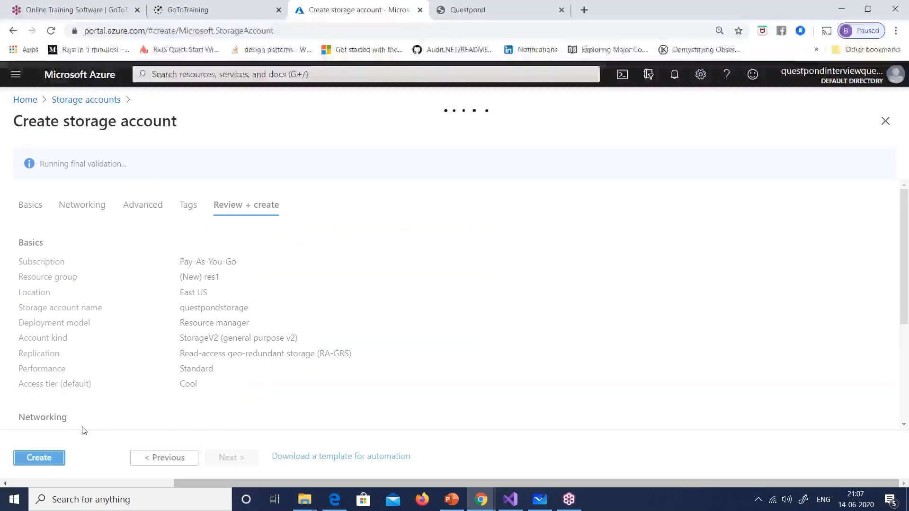
click(49, 459)
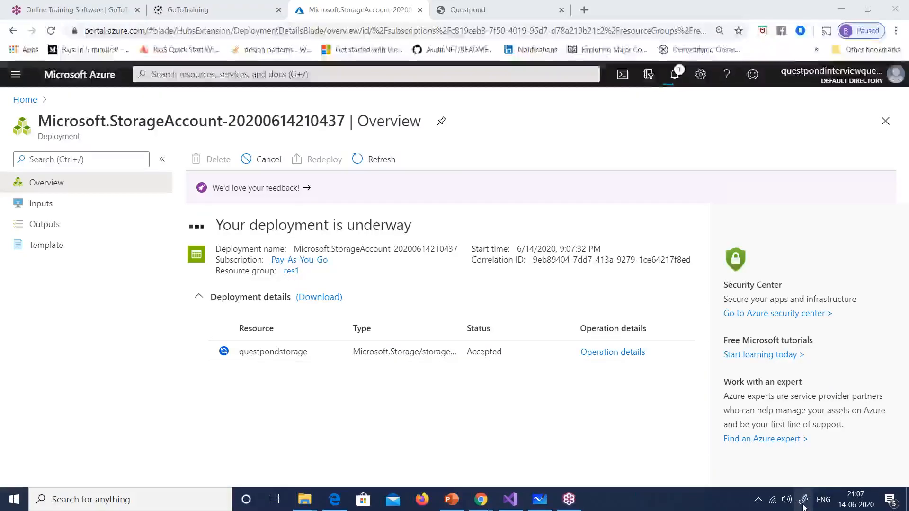
Step: Switch back to the Whiteboard storage-types diagram while the deployment shows Accepted
click(709, 468)
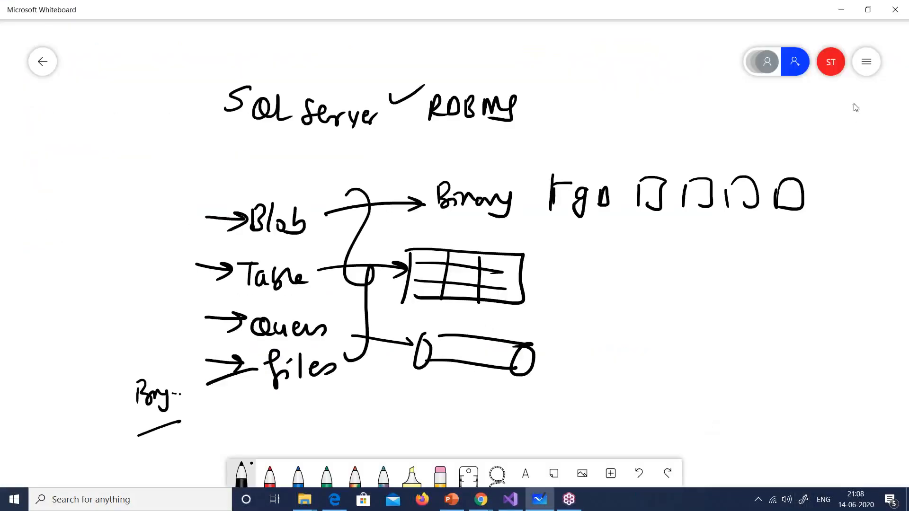
Step: Clear the whiteboard canvas and write 'Blob' on the left inside a box
click(863, 73)
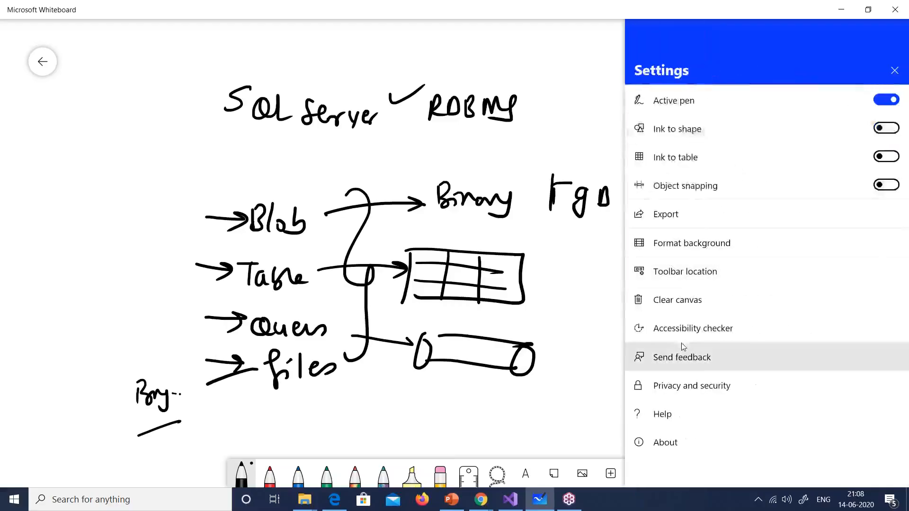
click(677, 304)
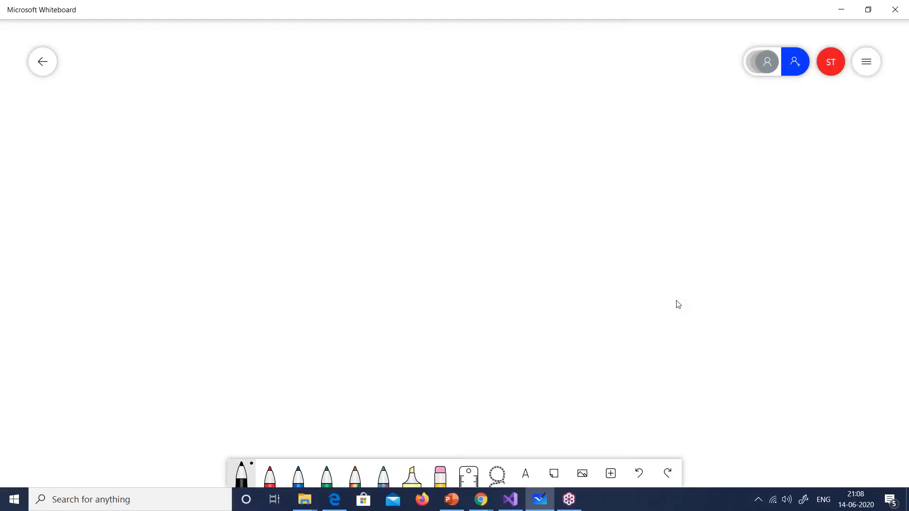
mouse_move(114, 244)
mouse_down()
mouse_move(119, 273)
mouse_move(144, 267)
mouse_up()
drag(154, 254, 158, 264)
mouse_move(94, 246)
mouse_down()
mouse_move(97, 296)
mouse_move(125, 300)
mouse_move(105, 304)
mouse_up()
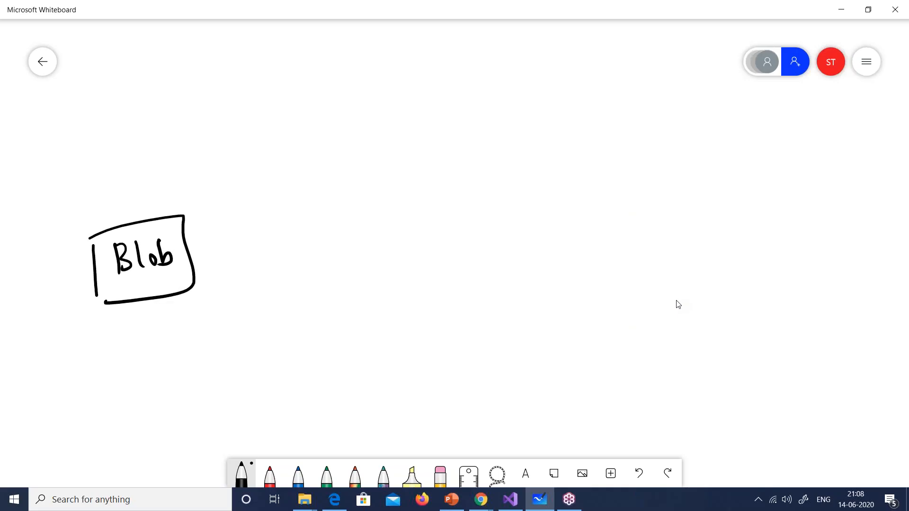
Step: Write 'FunctionApp' on the right side and enclose it in a box
drag(634, 192, 632, 234)
mouse_move(616, 220)
mouse_down()
mouse_move(634, 211)
mouse_move(678, 223)
mouse_up()
mouse_move(692, 212)
mouse_down()
mouse_move(682, 223)
mouse_move(696, 223)
mouse_up()
mouse_move(700, 221)
mouse_down()
mouse_move(709, 209)
mouse_move(722, 223)
mouse_move(737, 203)
mouse_up()
mouse_move(739, 205)
mouse_down()
mouse_move(739, 235)
mouse_move(763, 216)
mouse_up()
drag(619, 185, 615, 259)
mouse_move(606, 194)
mouse_down()
mouse_move(770, 183)
mouse_move(580, 271)
mouse_up()
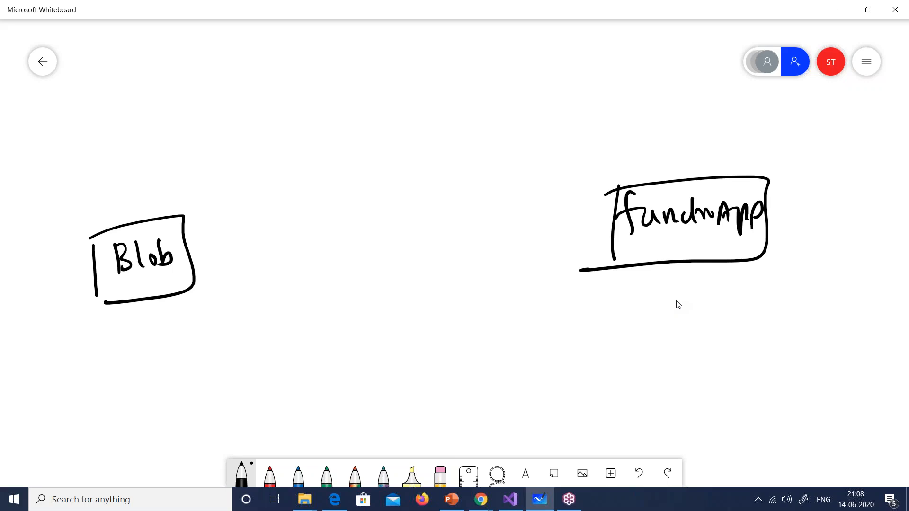
Step: Draw a box at top centre labelled 'Cosmos DB'
mouse_move(339, 79)
mouse_down()
mouse_move(341, 131)
mouse_move(457, 65)
mouse_move(354, 126)
mouse_up()
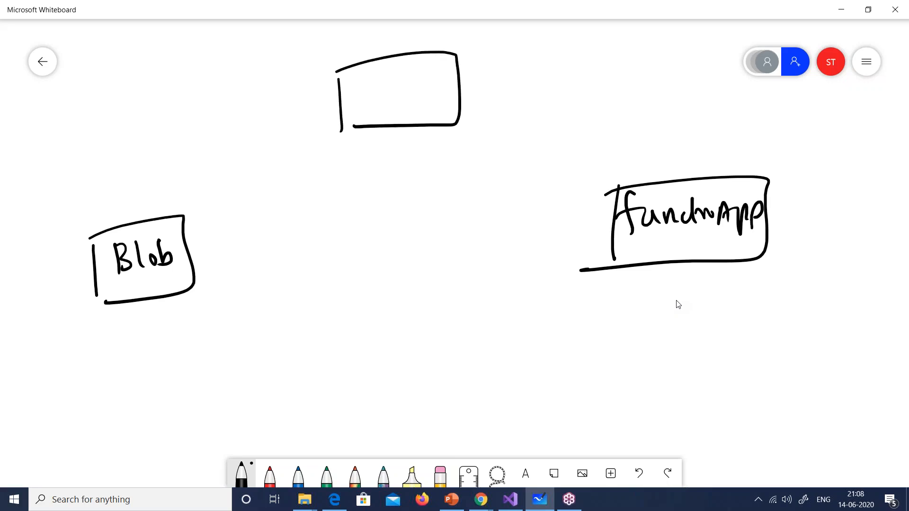
mouse_move(366, 86)
mouse_down()
mouse_move(374, 97)
mouse_move(430, 78)
mouse_up()
drag(388, 105, 391, 122)
drag(404, 108, 407, 119)
drag(401, 122, 415, 121)
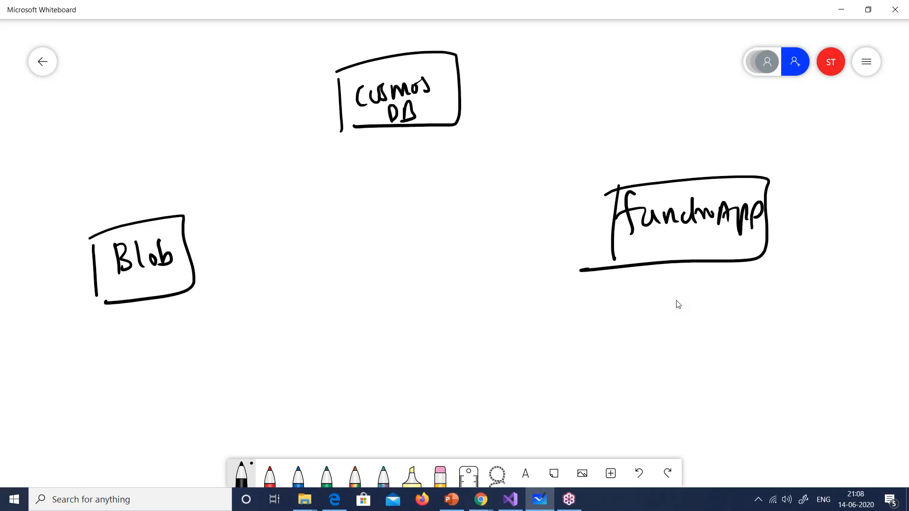
Step: Draw a box at bottom centre labelled 'Logs'
drag(370, 380, 370, 436)
mouse_move(368, 379)
mouse_down()
mouse_move(474, 362)
mouse_move(406, 436)
mouse_up()
drag(390, 391, 393, 415)
mouse_move(403, 403)
mouse_down()
mouse_move(400, 414)
mouse_move(426, 418)
mouse_move(451, 407)
mouse_up()
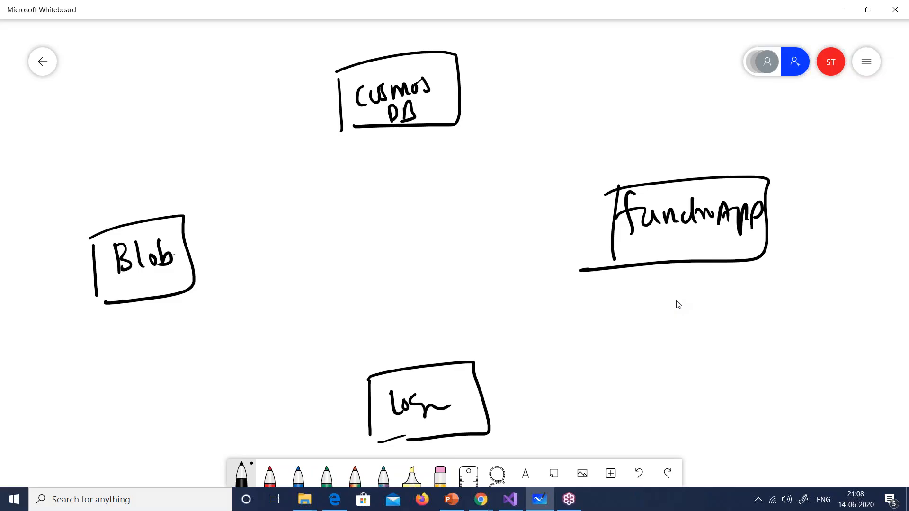
Step: Draw a centre box labelled 'Azure' with a second word beneath
mouse_move(335, 214)
mouse_down()
mouse_move(337, 276)
mouse_move(463, 240)
mouse_move(342, 278)
mouse_move(355, 237)
mouse_move(369, 256)
mouse_move(364, 247)
mouse_up()
mouse_move(372, 232)
mouse_down()
mouse_move(390, 249)
mouse_move(381, 238)
mouse_move(376, 251)
mouse_up()
drag(375, 234, 380, 246)
mouse_move(385, 231)
mouse_down()
mouse_move(389, 251)
mouse_move(406, 249)
mouse_move(426, 226)
mouse_up()
mouse_move(422, 228)
mouse_down()
mouse_move(429, 233)
mouse_move(397, 259)
mouse_up()
mouse_move(408, 251)
mouse_down()
mouse_move(409, 274)
mouse_move(422, 256)
mouse_move(439, 260)
mouse_up()
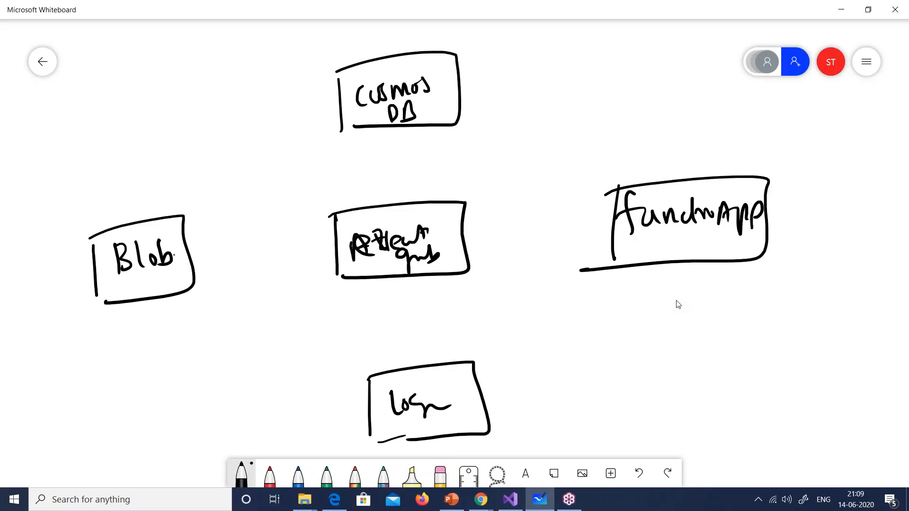
Step: Draw an arrow from Blob to a small 'Top' box, then on to the centre box
mouse_move(177, 258)
mouse_down()
mouse_move(214, 244)
mouse_move(211, 254)
mouse_move(231, 262)
mouse_up()
mouse_move(222, 229)
mouse_down()
mouse_move(273, 218)
mouse_move(285, 260)
mouse_move(247, 234)
mouse_up()
mouse_move(241, 236)
mouse_down()
mouse_move(242, 252)
mouse_move(251, 242)
mouse_up()
mouse_move(259, 242)
mouse_down()
mouse_move(260, 262)
mouse_move(261, 250)
mouse_up()
mouse_move(263, 251)
mouse_down()
mouse_move(271, 239)
mouse_move(277, 246)
mouse_up()
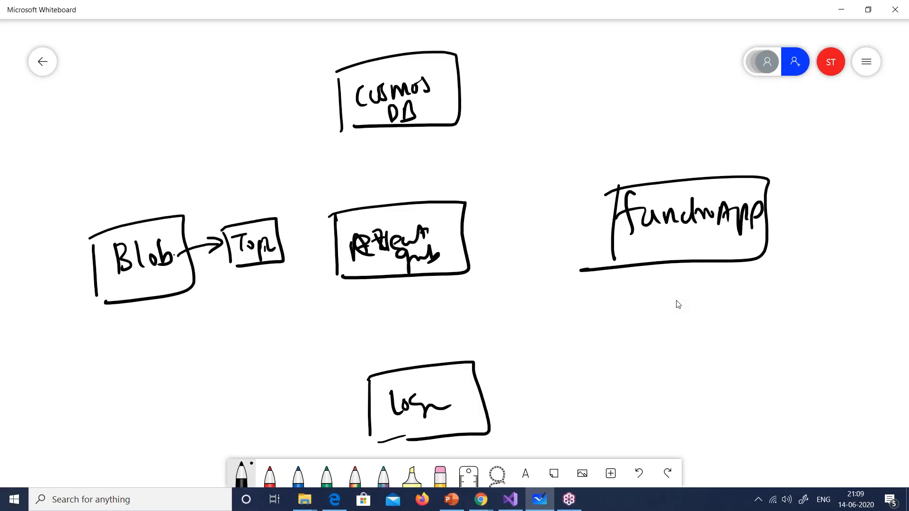
mouse_move(280, 239)
mouse_down()
mouse_move(335, 234)
mouse_move(324, 246)
mouse_up()
Step: Draw a leftward arrow with a small box from FunctionApp into the centre box
drag(626, 221, 586, 229)
mouse_move(592, 220)
mouse_down()
mouse_move(580, 231)
mouse_move(598, 239)
mouse_up()
drag(528, 216, 528, 250)
mouse_move(520, 216)
mouse_down()
mouse_move(581, 208)
mouse_move(552, 249)
mouse_move(466, 242)
mouse_move(485, 244)
mouse_up()
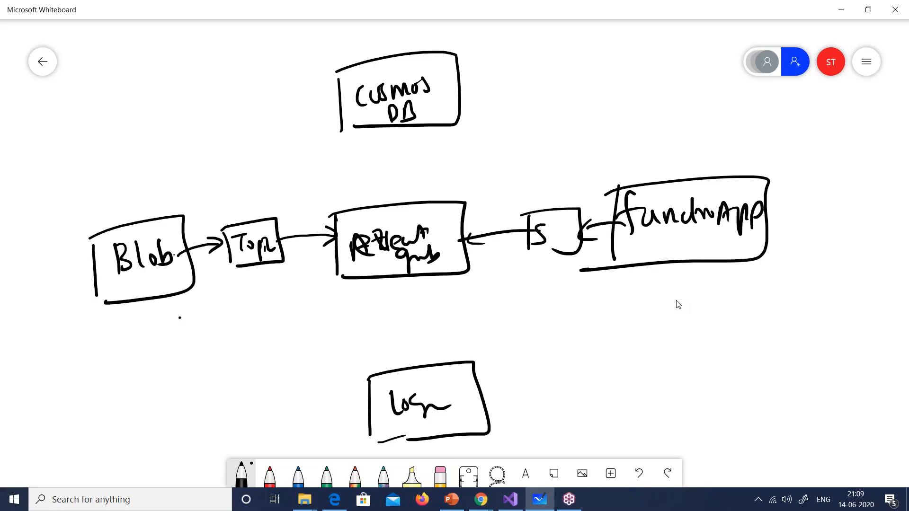
Step: Mark Blob with 'P', FunctionApp with 'S', and draw arrows from the centre to Cosmos DB and Logs
drag(176, 305, 186, 342)
drag(178, 308, 180, 327)
drag(636, 287, 610, 311)
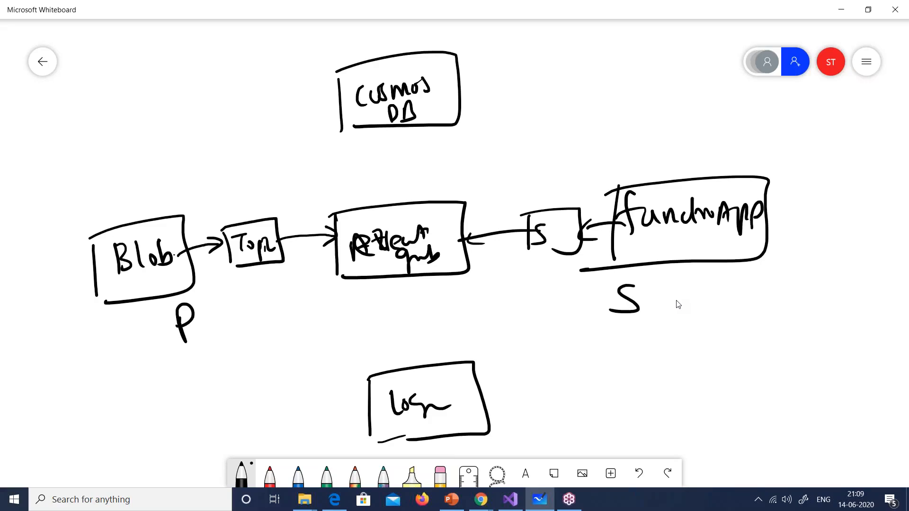
mouse_move(399, 203)
mouse_down()
mouse_move(405, 145)
mouse_move(415, 173)
mouse_up()
mouse_move(404, 281)
mouse_down()
mouse_move(403, 364)
mouse_move(416, 349)
mouse_up()
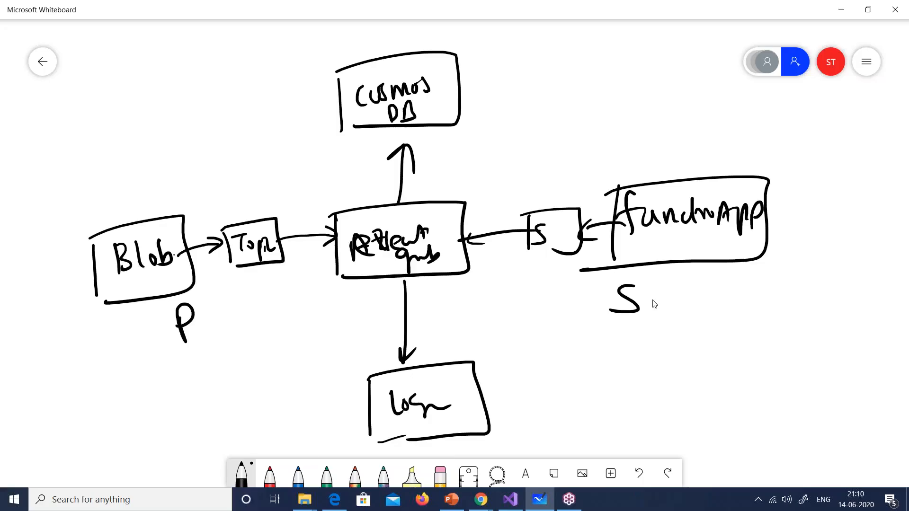
click(866, 62)
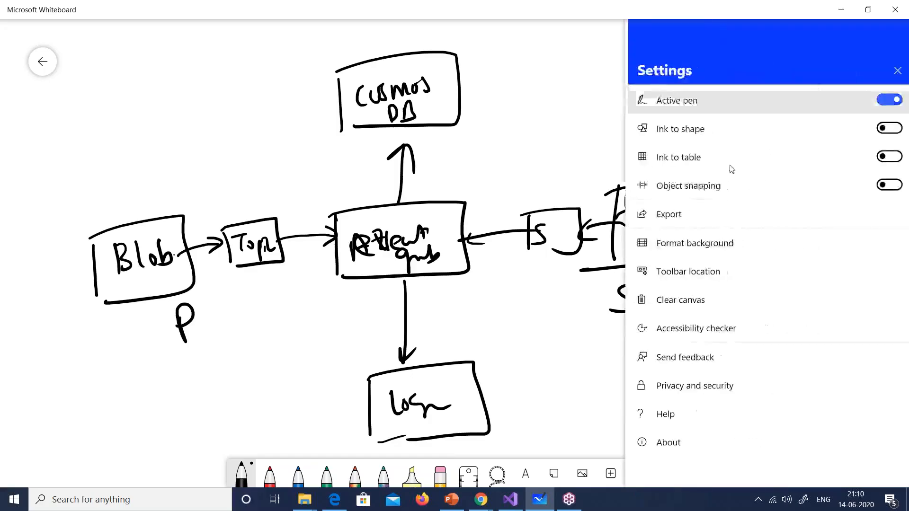
Step: Clear the canvas and write 'Source' on the left inside a box
click(699, 307)
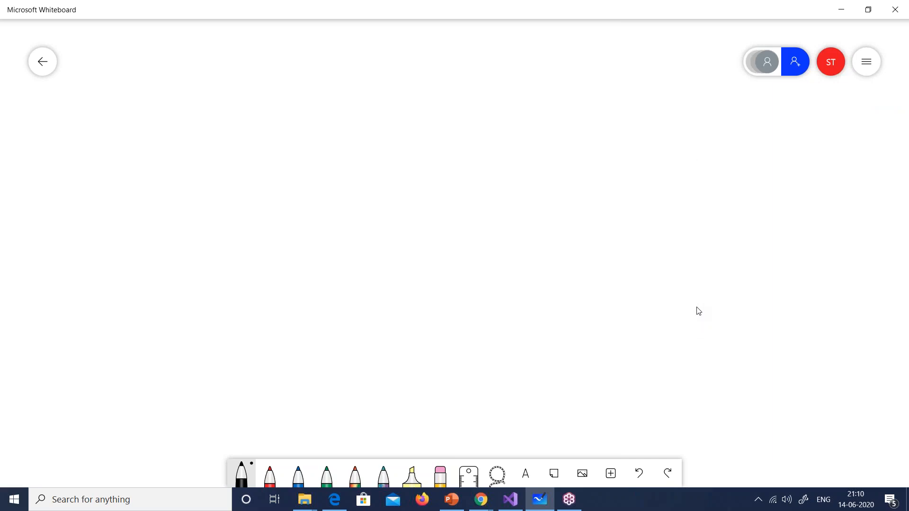
drag(134, 230, 122, 252)
drag(141, 238, 154, 248)
mouse_move(161, 235)
mouse_down()
mouse_move(171, 231)
mouse_move(152, 238)
mouse_up()
mouse_move(170, 234)
mouse_down()
mouse_move(178, 247)
mouse_move(206, 227)
mouse_move(217, 244)
mouse_up()
drag(111, 225, 116, 287)
mouse_move(111, 225)
mouse_down()
mouse_move(222, 210)
mouse_move(145, 298)
mouse_up()
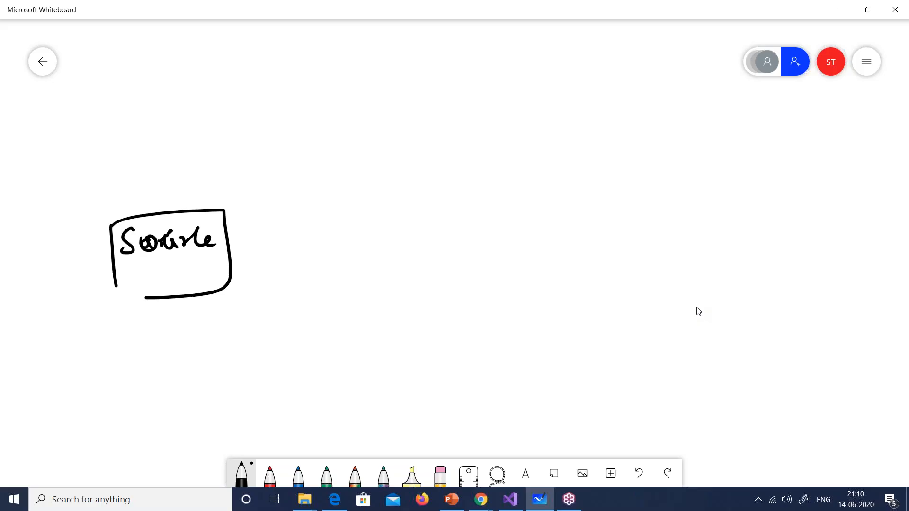
Step: Draw an arrow labelled 'created' from Source to a Topic box
mouse_move(216, 238)
mouse_down()
mouse_move(257, 226)
mouse_move(310, 230)
mouse_up()
mouse_move(298, 224)
mouse_down()
mouse_move(312, 231)
mouse_move(297, 244)
mouse_up()
drag(245, 202, 241, 214)
mouse_move(255, 202)
mouse_down()
mouse_move(282, 210)
mouse_move(298, 198)
mouse_move(312, 254)
mouse_up()
mouse_move(319, 209)
mouse_down()
mouse_move(402, 200)
mouse_move(331, 255)
mouse_move(346, 225)
mouse_up()
mouse_move(338, 227)
mouse_down()
mouse_move(338, 241)
mouse_move(354, 231)
mouse_up()
drag(361, 231, 364, 251)
drag(363, 232, 386, 235)
drag(295, 205, 313, 203)
drag(312, 194, 311, 208)
Step: Add an upward arrow from Source to a box above, finish 'Topic', and draw another Source-to-Topic arrow
mouse_move(191, 221)
mouse_down()
mouse_move(216, 179)
mouse_move(221, 193)
mouse_up()
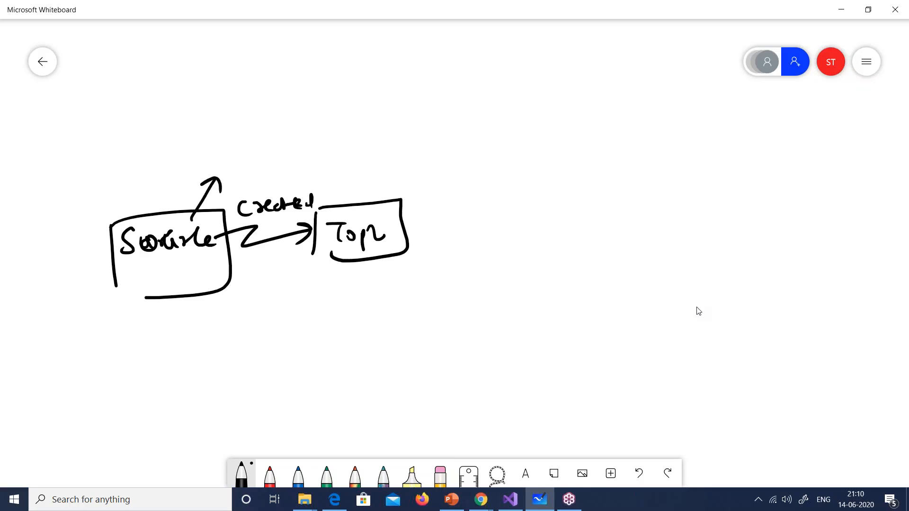
drag(216, 134, 219, 164)
mouse_move(216, 128)
mouse_down()
mouse_move(283, 121)
mouse_move(229, 163)
mouse_up()
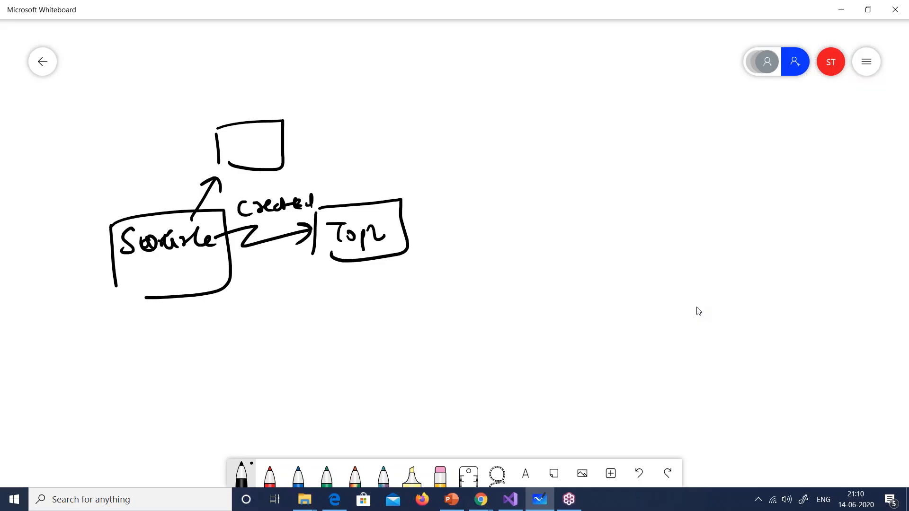
drag(376, 226, 395, 240)
mouse_move(206, 255)
mouse_down()
mouse_move(296, 256)
mouse_move(273, 269)
mouse_up()
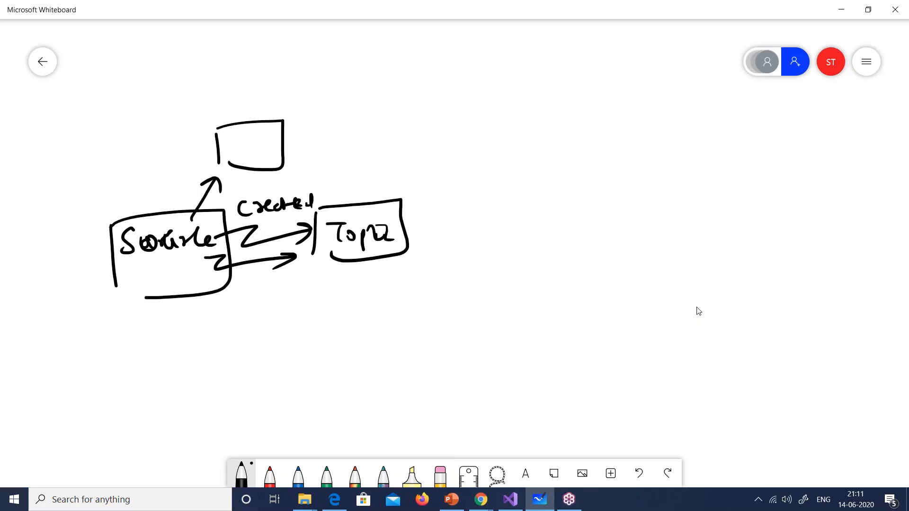
Step: Draw a boxed 'Sink' on the right, linked to a Subscription 'S' box that points to Topic
mouse_move(713, 214)
mouse_down()
mouse_move(703, 233)
mouse_move(711, 237)
mouse_move(744, 221)
mouse_move(766, 235)
mouse_up()
drag(691, 198, 686, 259)
mouse_move(704, 198)
mouse_down()
mouse_move(744, 193)
mouse_move(719, 268)
mouse_up()
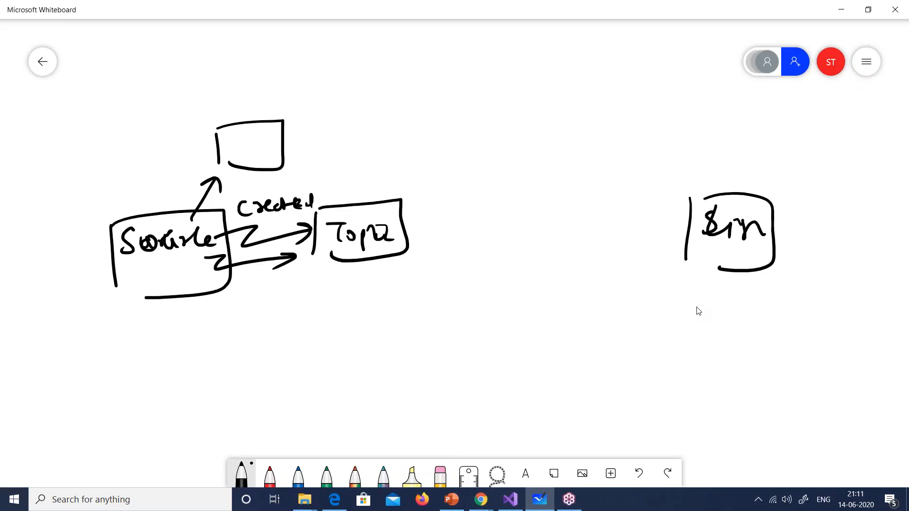
drag(635, 219, 693, 216)
drag(552, 205, 550, 243)
mouse_move(565, 193)
mouse_down()
mouse_move(626, 209)
mouse_move(570, 242)
mouse_up()
drag(583, 212, 566, 233)
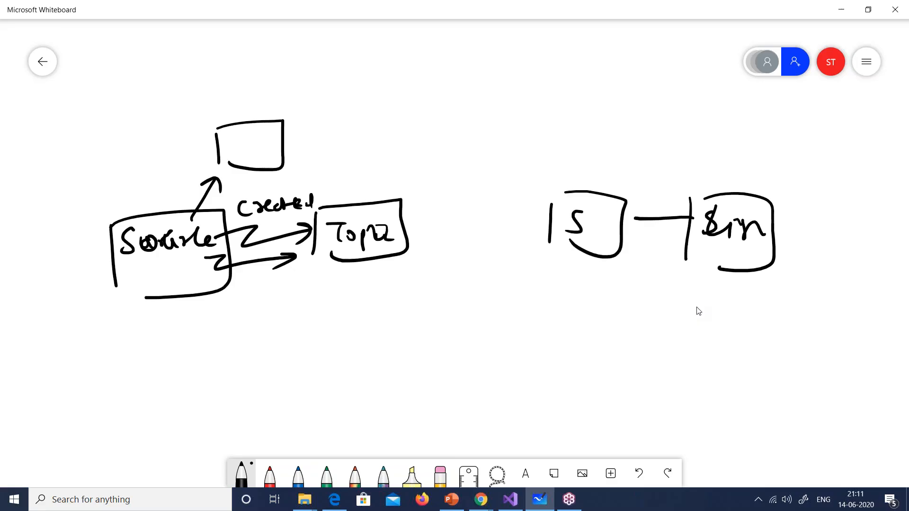
mouse_move(535, 227)
mouse_down()
mouse_move(455, 227)
mouse_move(472, 235)
mouse_up()
Step: Enclose Topic and Subscription in a boundary labelled 'Azure'
mouse_move(297, 172)
mouse_down()
mouse_move(294, 316)
mouse_move(567, 154)
mouse_move(606, 299)
mouse_move(372, 311)
mouse_up()
mouse_move(405, 166)
mouse_down()
mouse_move(403, 187)
mouse_move(421, 182)
mouse_up()
mouse_move(427, 169)
mouse_down()
mouse_move(435, 166)
mouse_move(442, 181)
mouse_up()
mouse_move(442, 170)
mouse_down()
mouse_move(449, 178)
mouse_move(511, 164)
mouse_up()
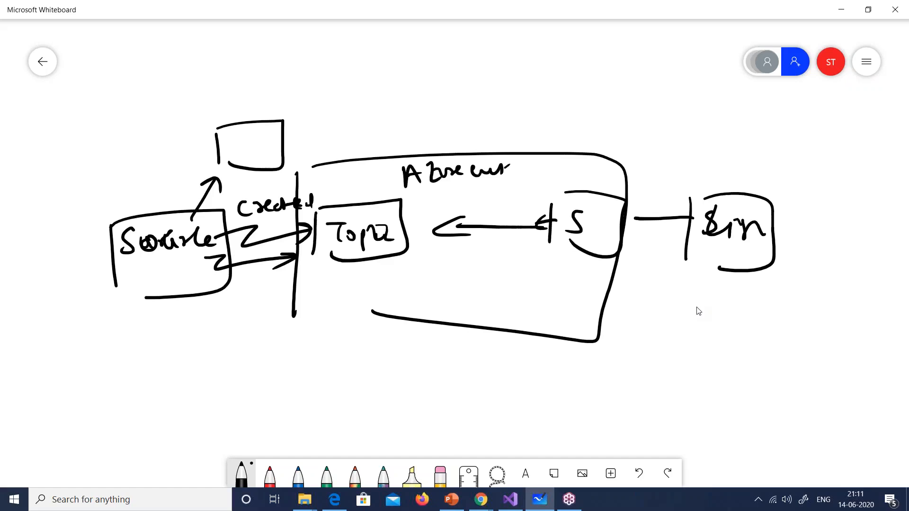
Step: Bring the Azure deployment page forward, search the portal for 'event', then clear the search
mouse_move(484, 505)
click(353, 444)
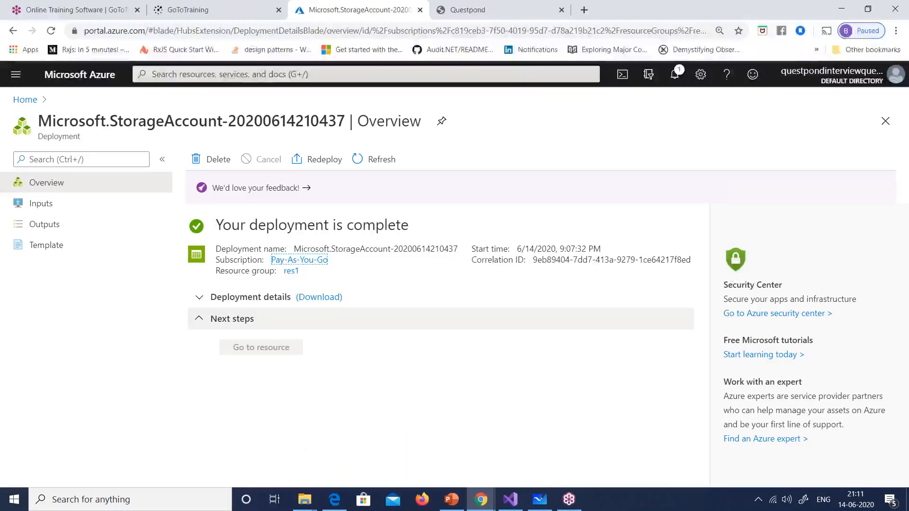
click(170, 74)
text(event)
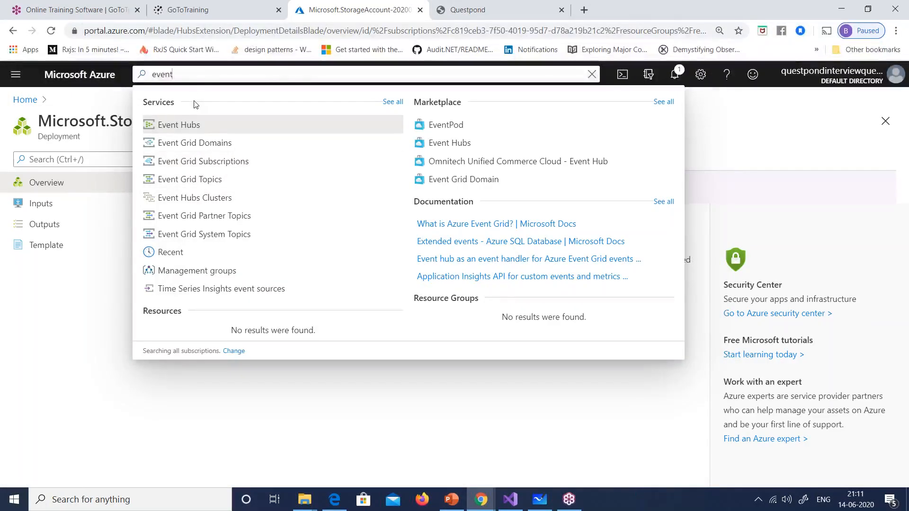
key(Escape)
key(Escape)
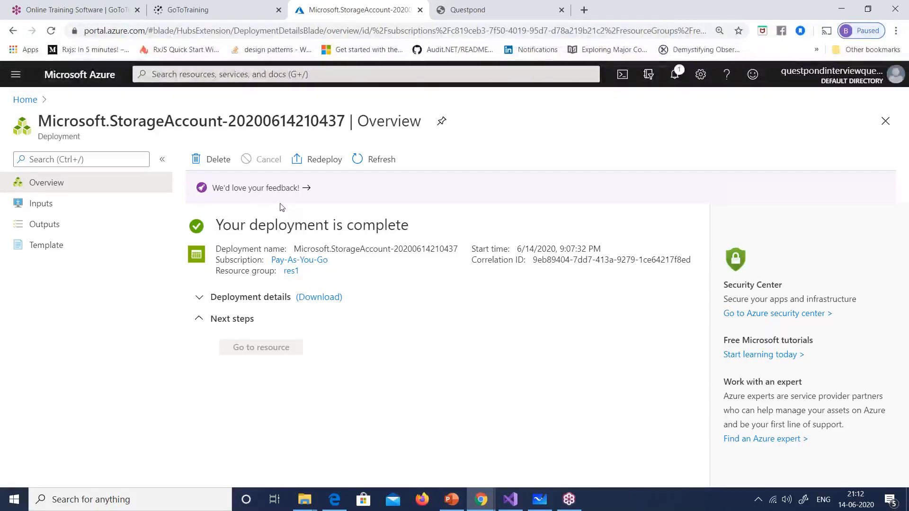
Step: Go from Azure Home through Storage accounts to the questpondstorage account
click(25, 100)
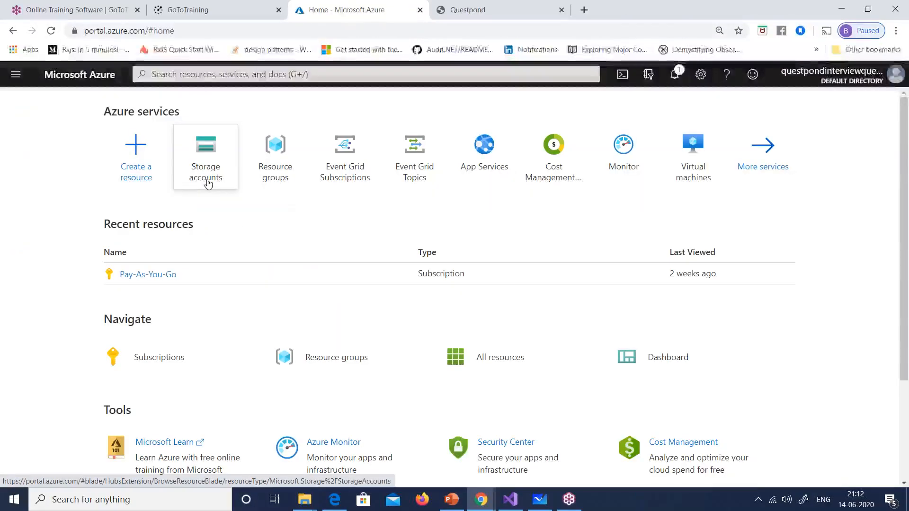
click(208, 184)
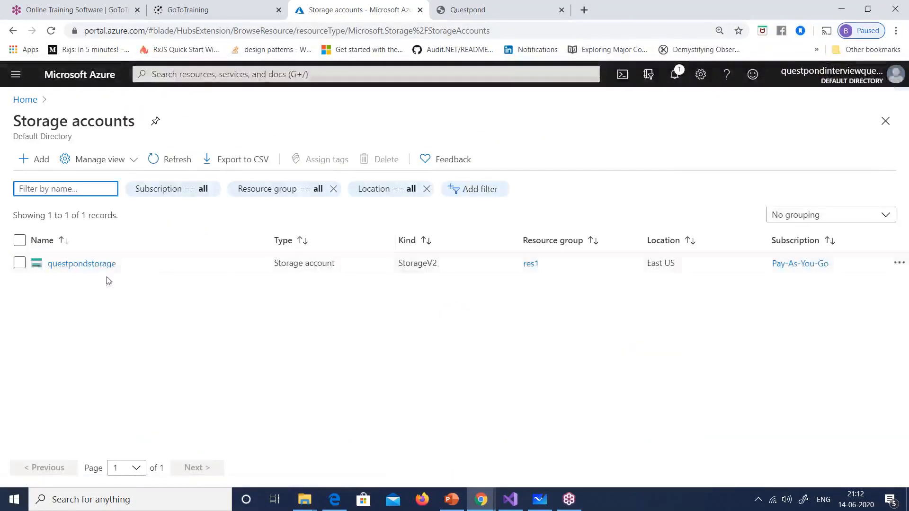
click(97, 265)
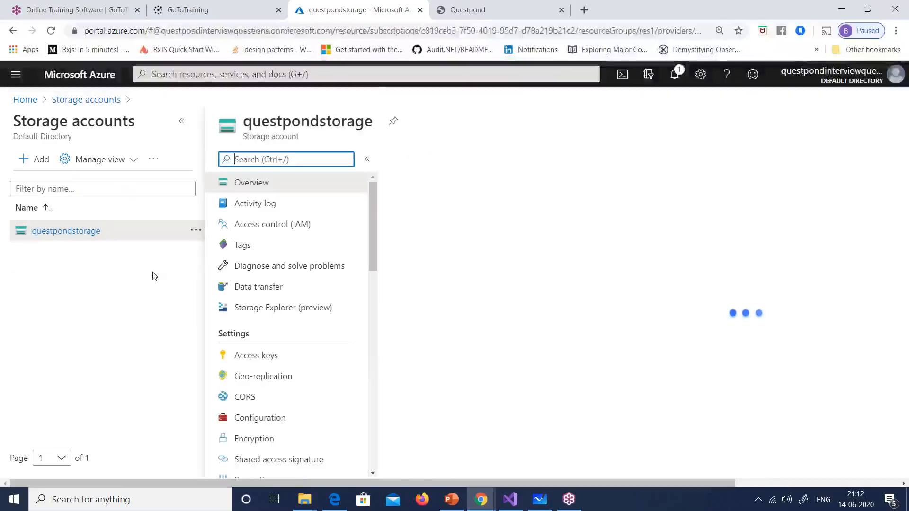
scroll(258, 235, down, 1)
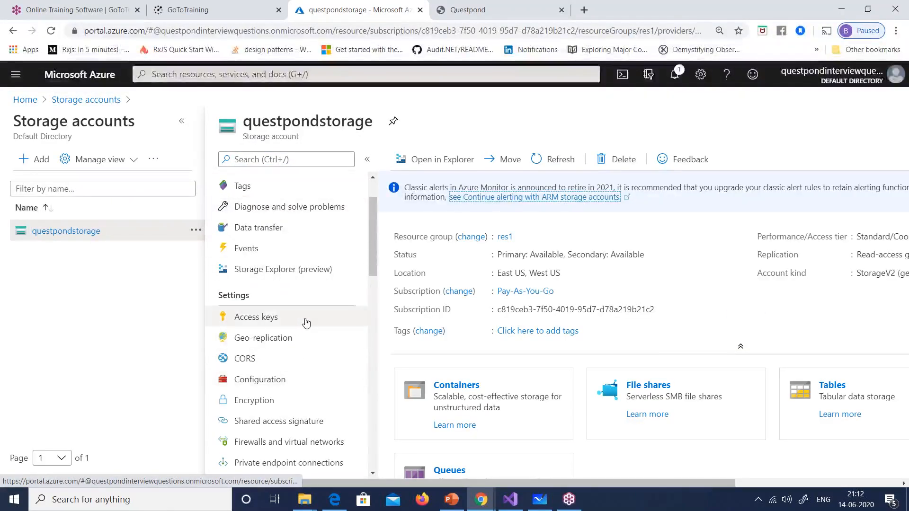
Step: Glance at Storage Explorer, return to Overview, and open the account's Containers
click(289, 274)
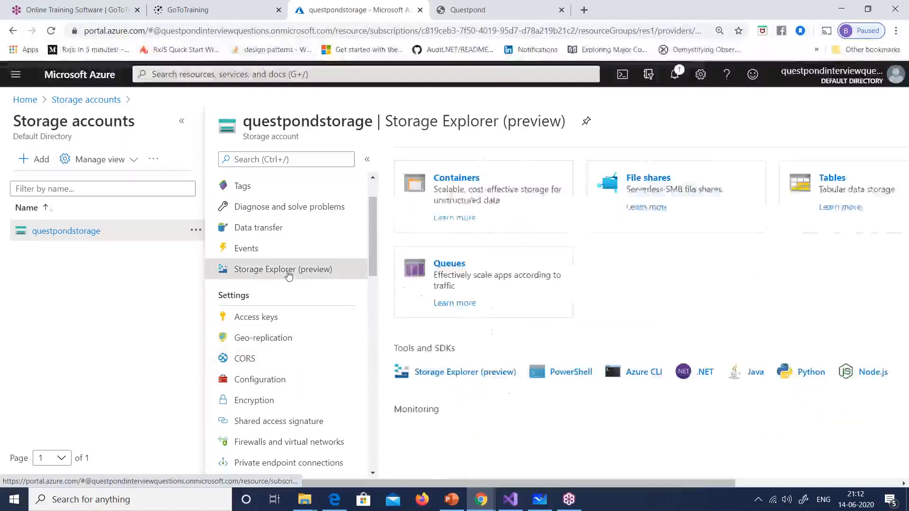
scroll(288, 274, up, 2)
click(251, 183)
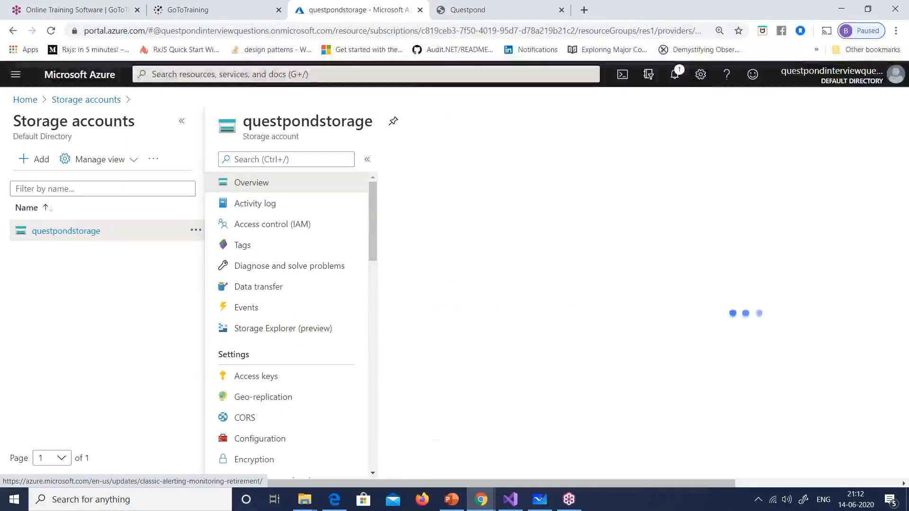
scroll(474, 265, down, 3)
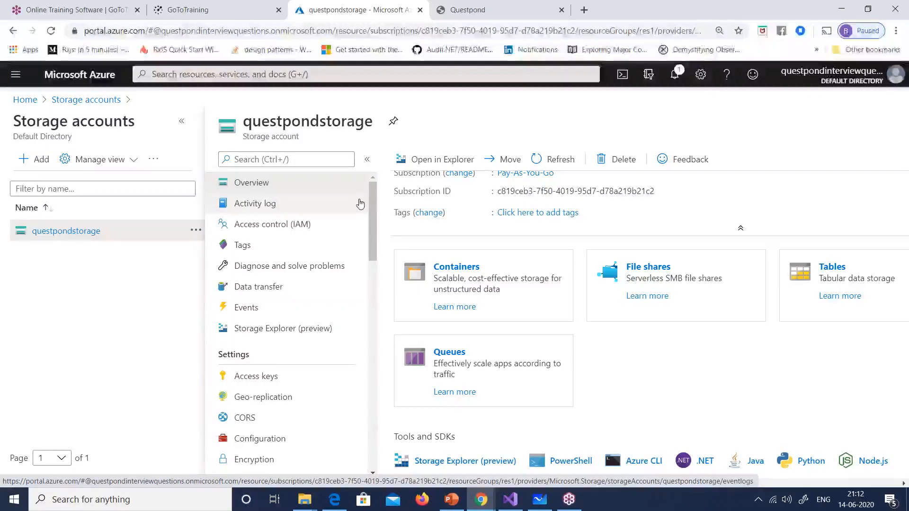
click(448, 272)
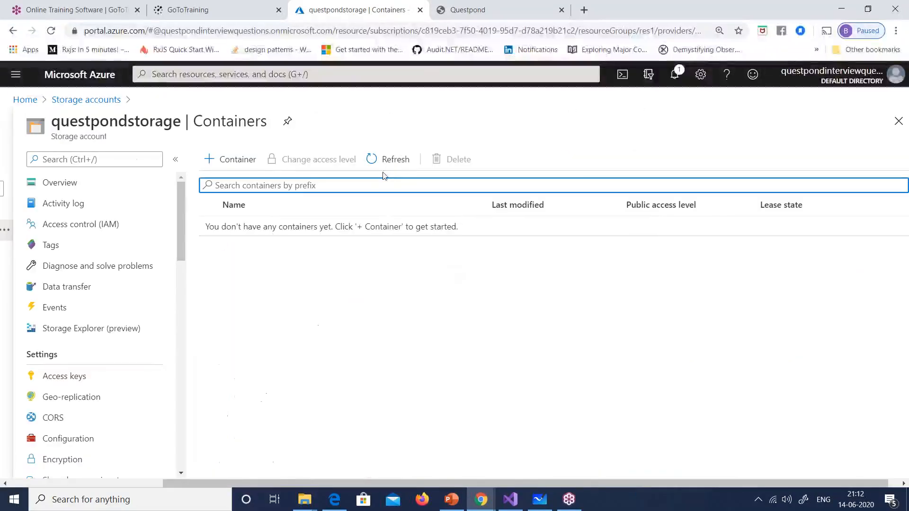
Step: Create container 'test123questpond' with Container public access and open it
click(235, 158)
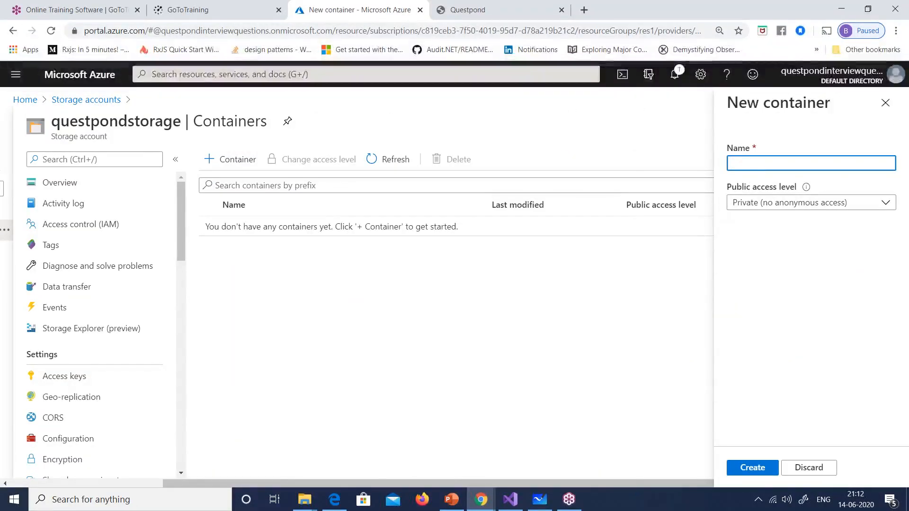
text(test)
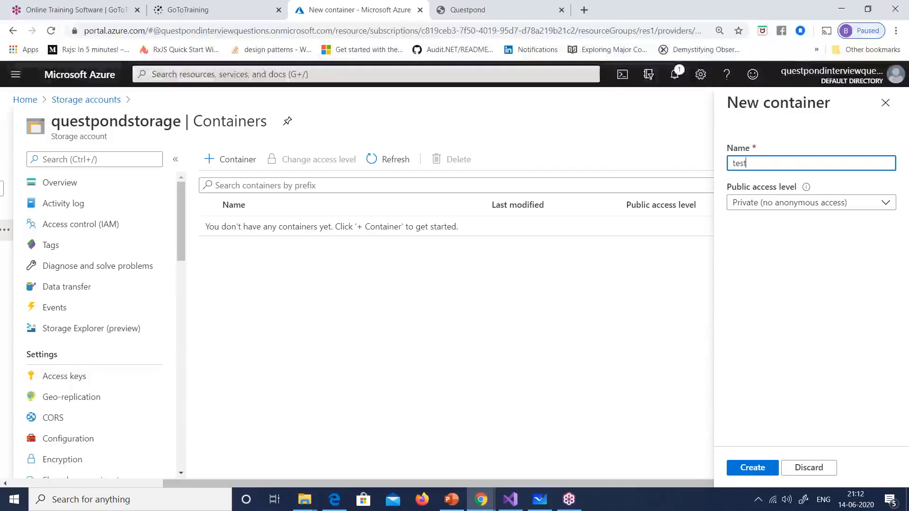
text(123questpo)
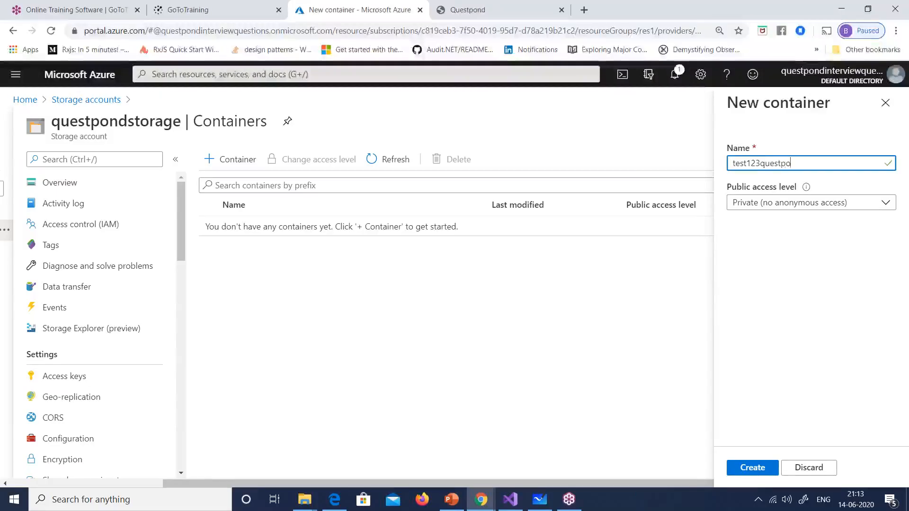
text(nd)
click(777, 203)
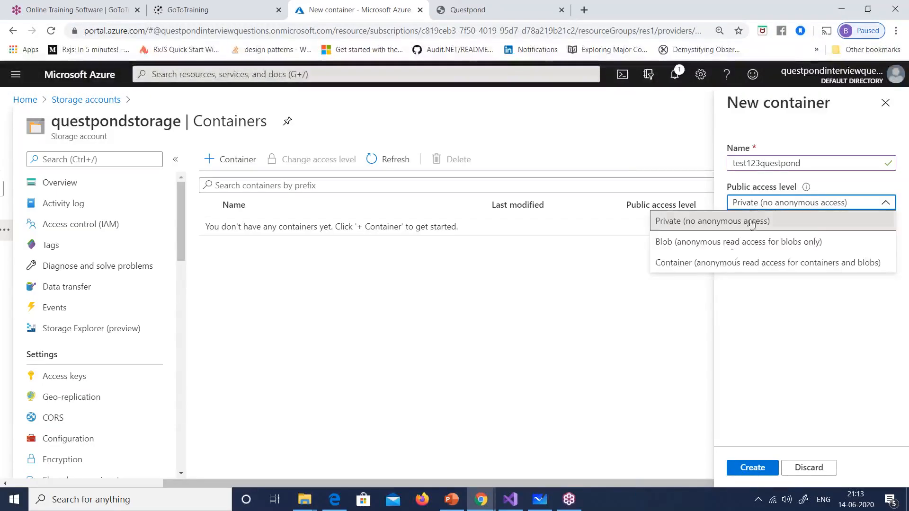
click(724, 267)
click(665, 468)
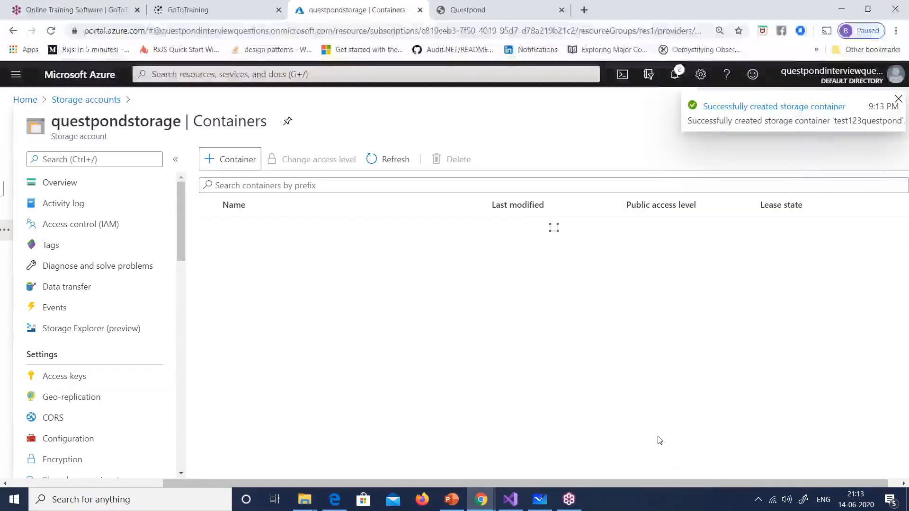
click(239, 229)
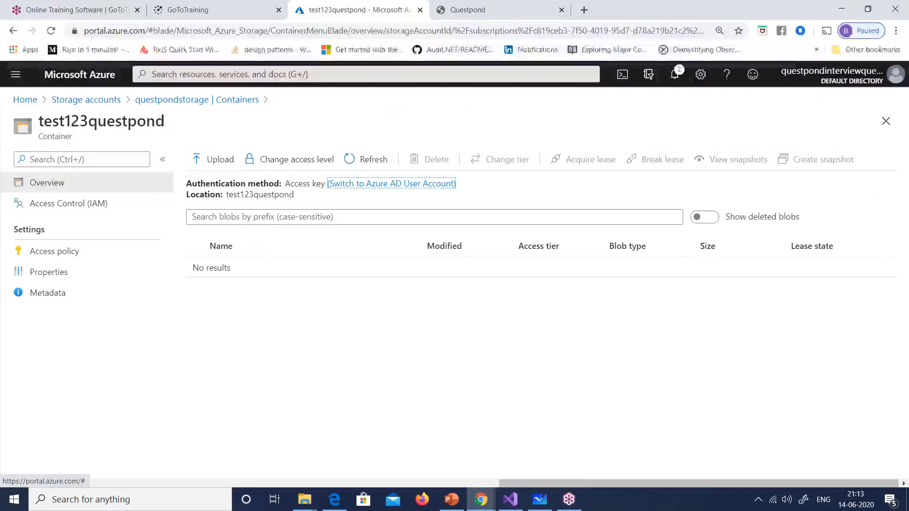
Step: Upload Swap.jpg from the Desktop into the test123questpond container
click(226, 161)
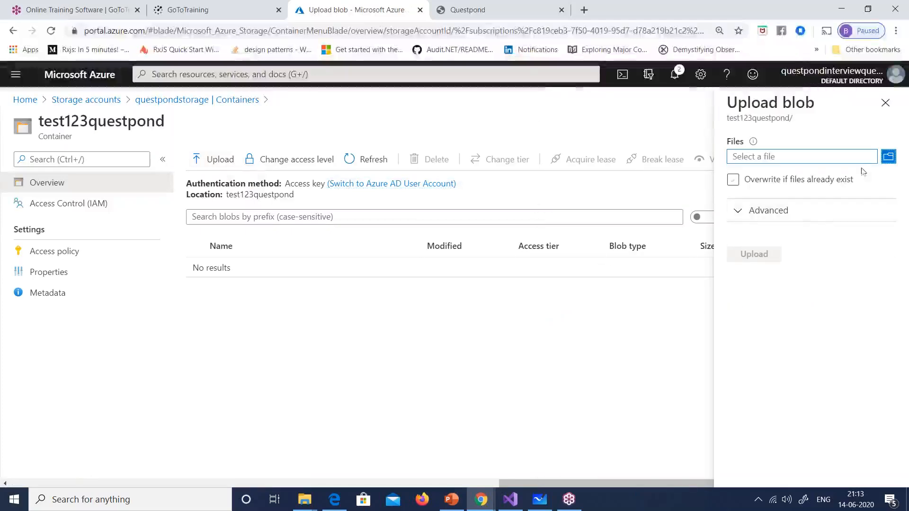
click(886, 161)
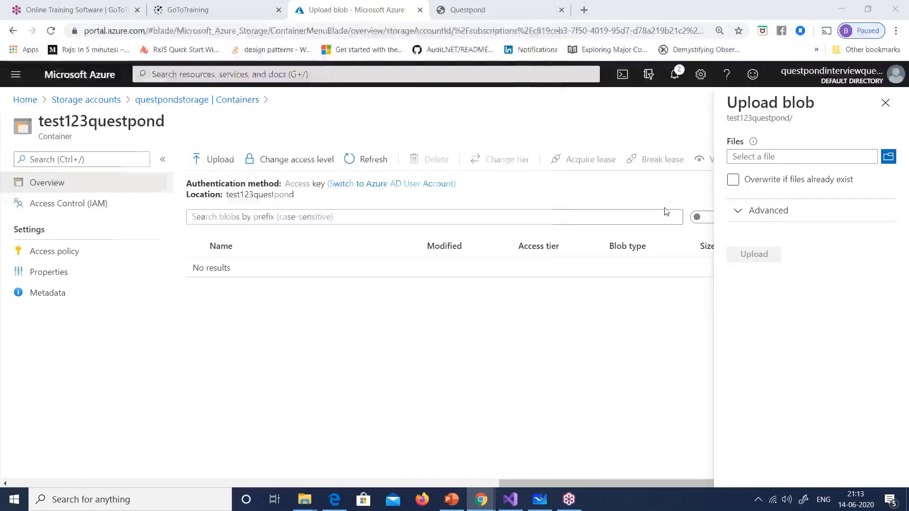
click(137, 116)
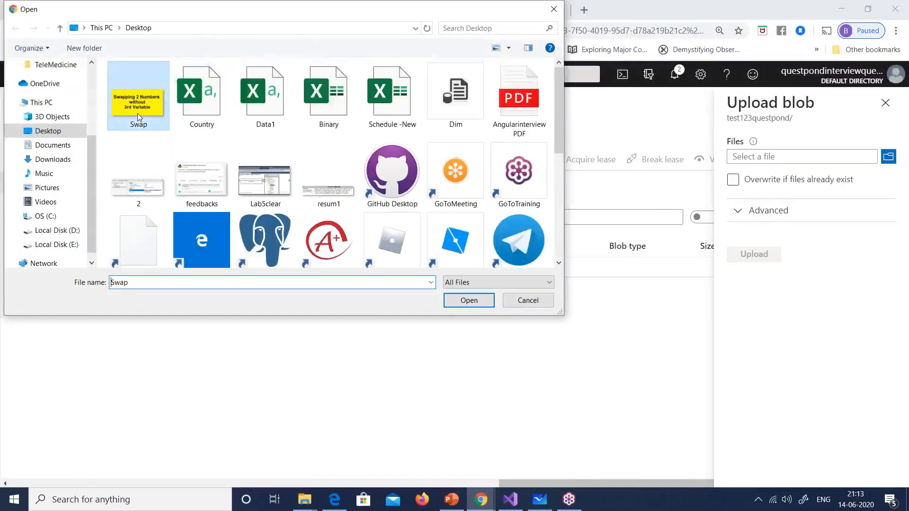
double_click(137, 113)
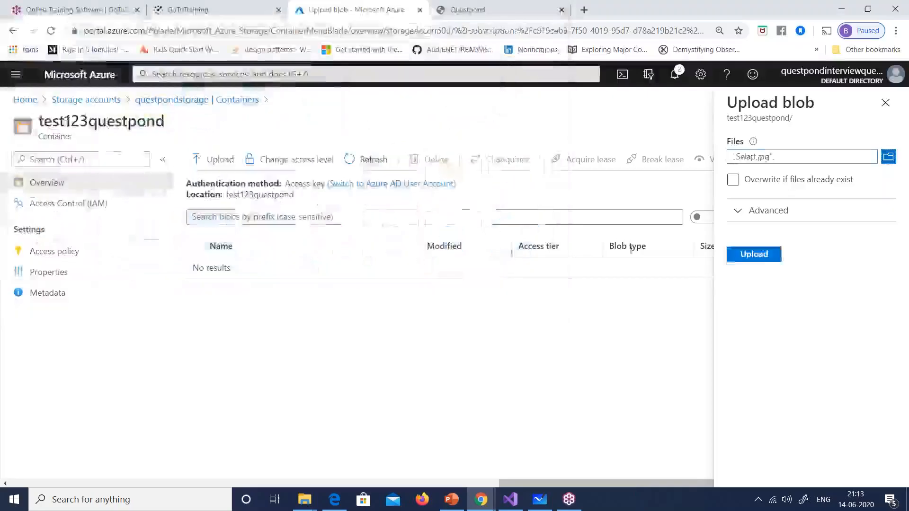
click(764, 261)
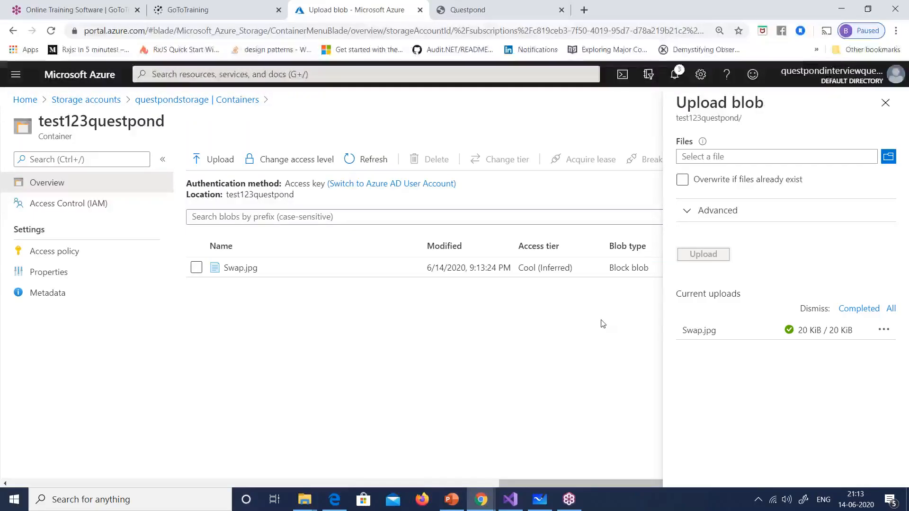
click(452, 500)
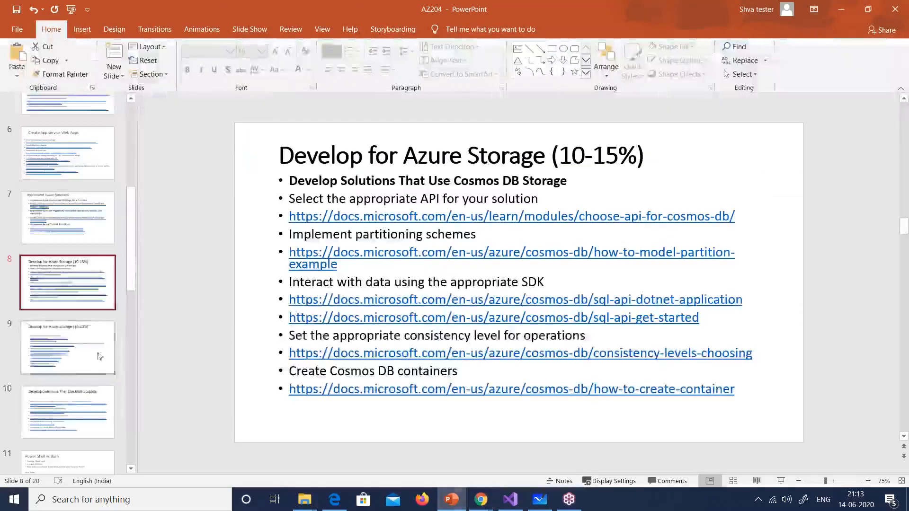
Step: Select slide 15, the photo-processing Blob storage question, and start the slide show
scroll(93, 366, down, 2)
scroll(94, 366, down, 5)
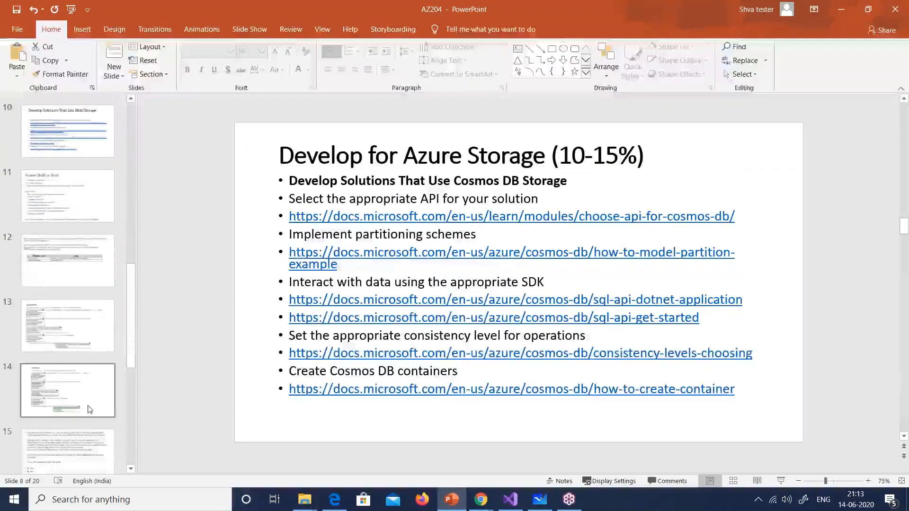
click(87, 411)
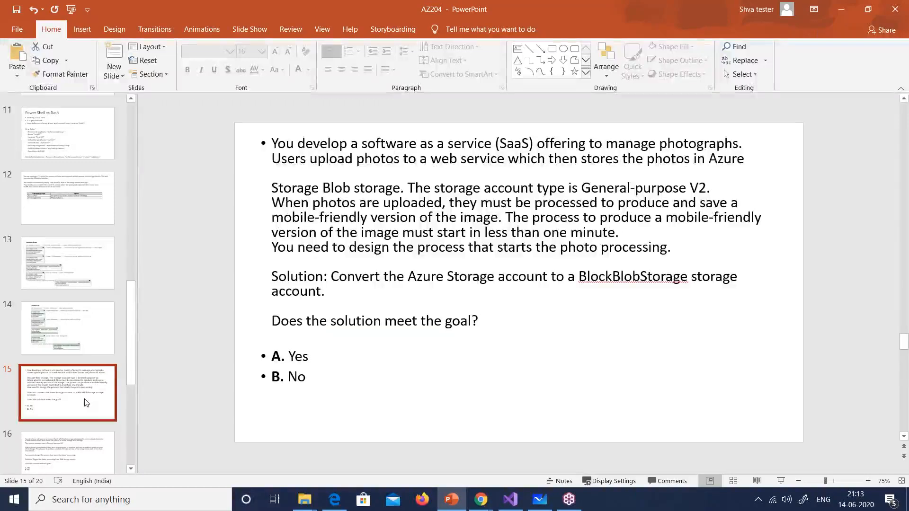
click(777, 485)
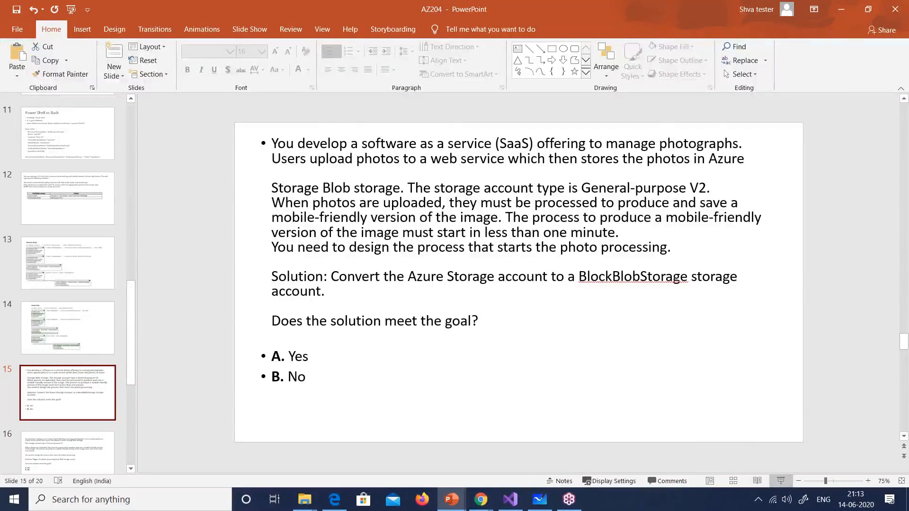
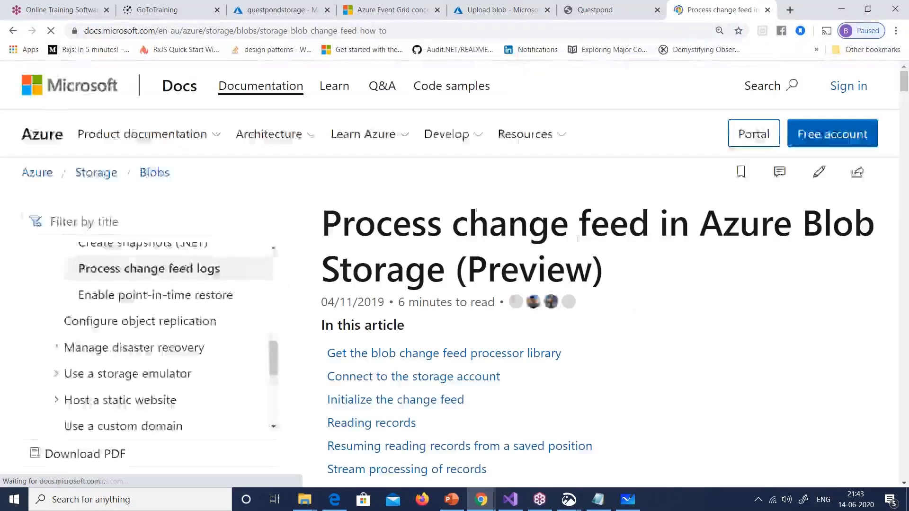
Step: Open the 'Enable blob versioning' article and scroll to its Azure portal steps
scroll(601, 274, down, 10)
scroll(600, 275, down, 15)
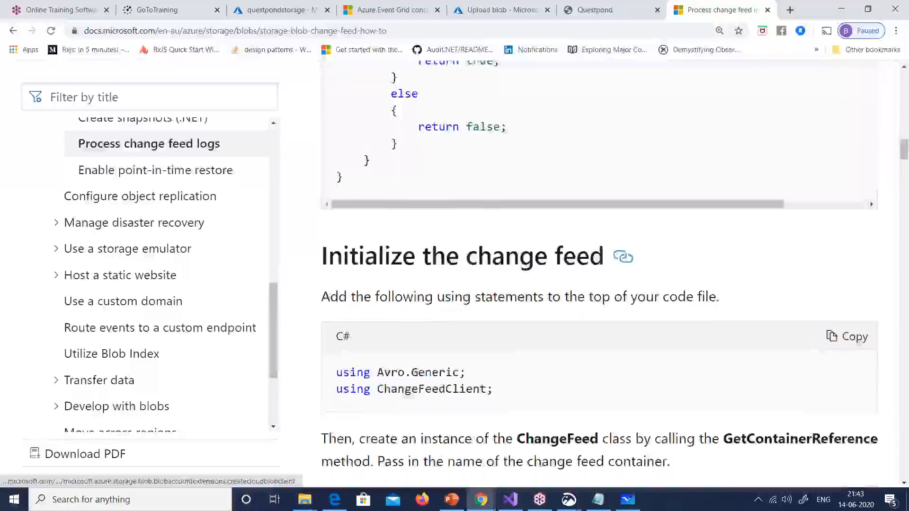
scroll(600, 274, up, 15)
scroll(154, 256, up, 3)
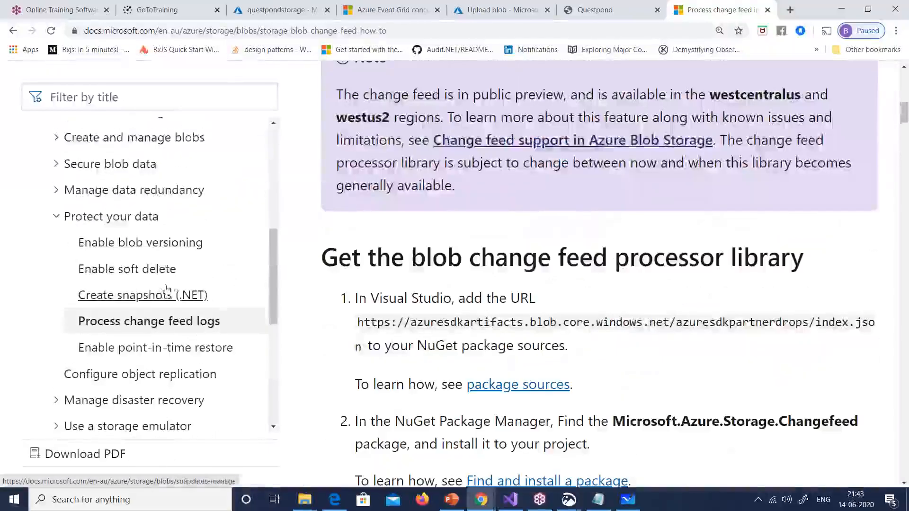
click(174, 243)
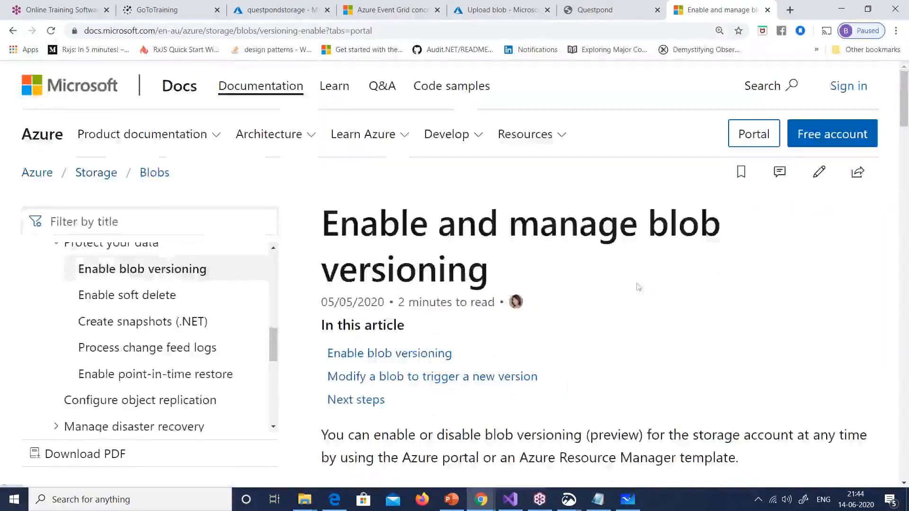
scroll(609, 294, down, 3)
scroll(610, 295, down, 8)
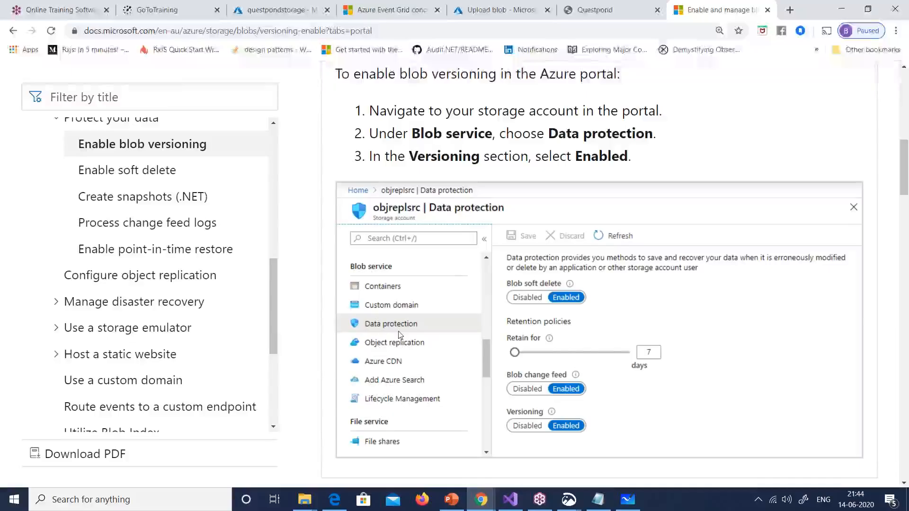
Step: Glance at the exam question slide, then return to the test123questpond container's upload page
key(alt+Tab)
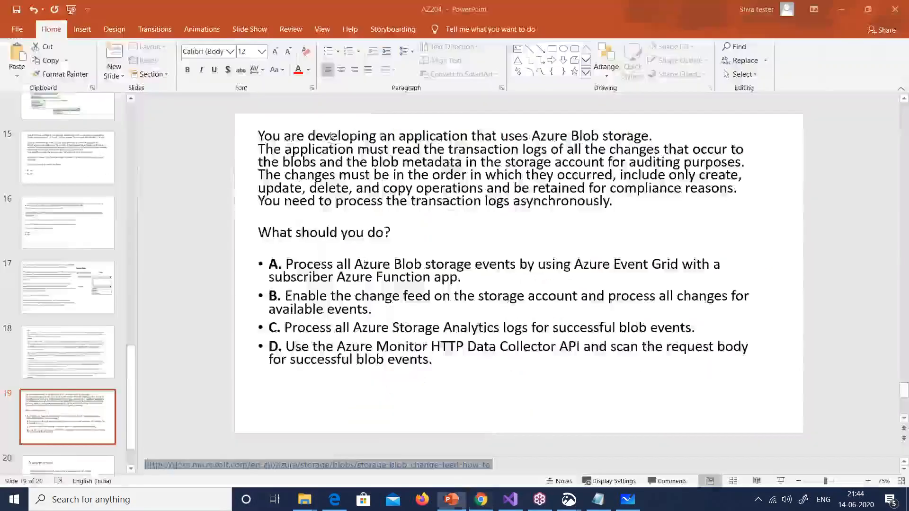
key(alt+Tab)
click(493, 10)
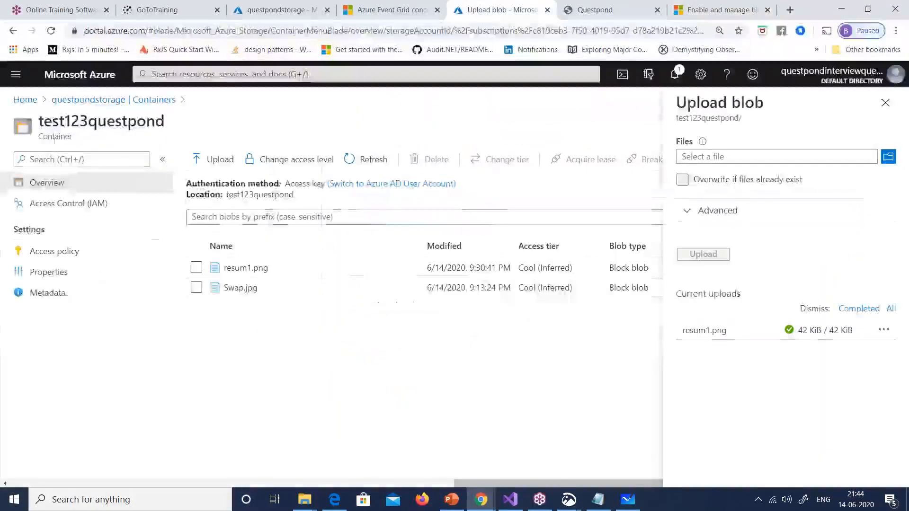
Step: Filter questpondstorage's menu with 'data pro' and open Data protection
click(290, 16)
text(data pro)
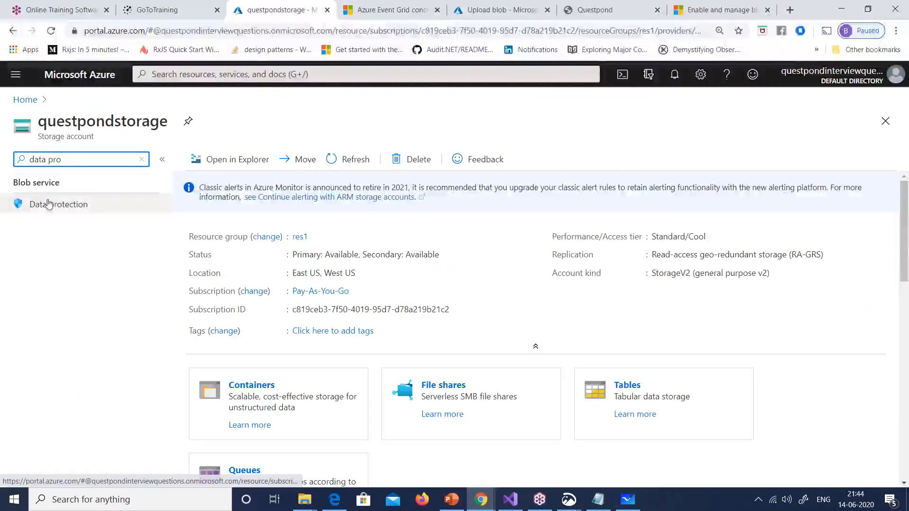
click(49, 204)
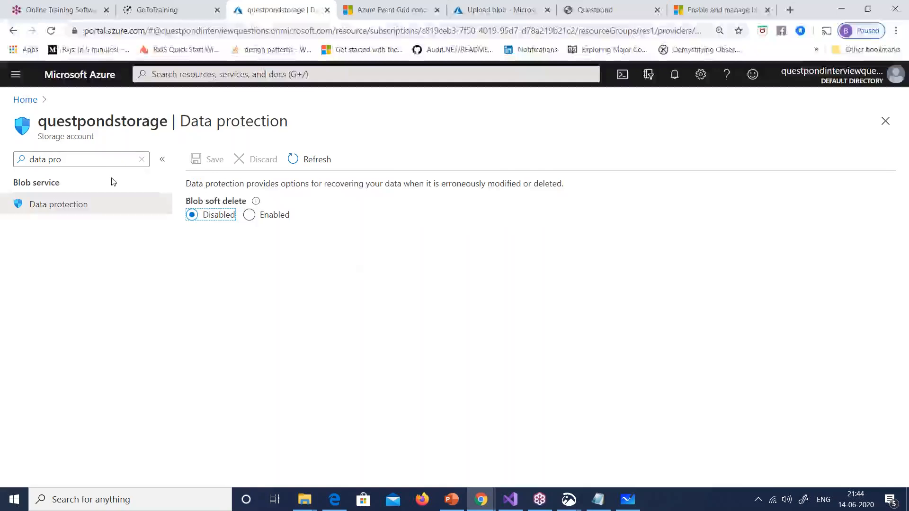
Step: Read through the blob versioning article, then go back to the change feed article
click(720, 10)
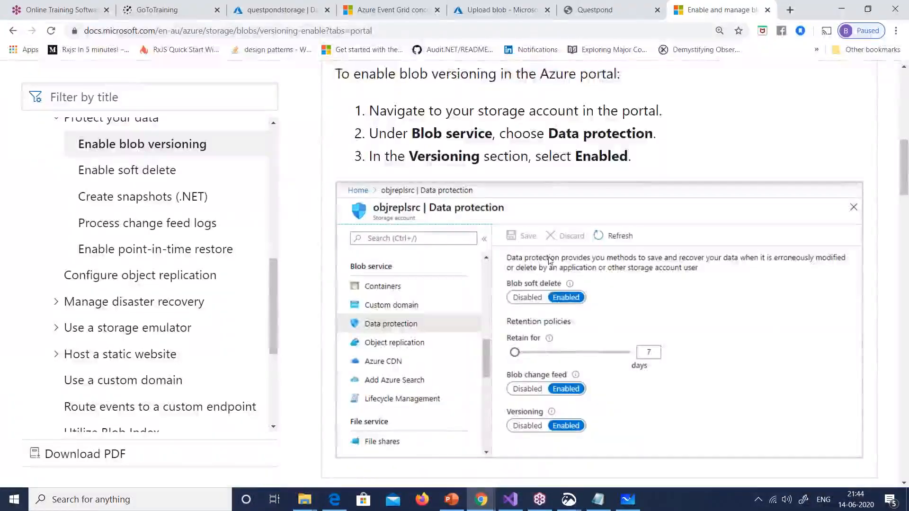
scroll(549, 263, down, 3)
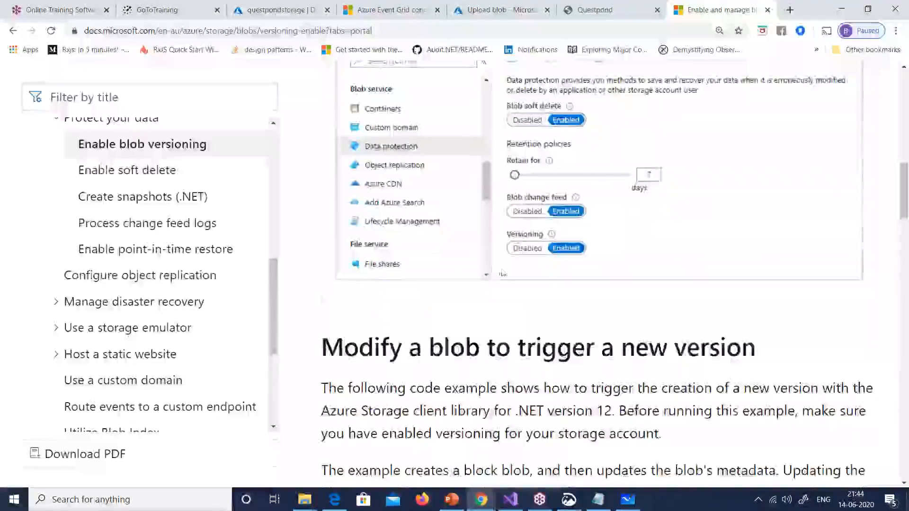
scroll(503, 274, down, 3)
scroll(503, 274, down, 3)
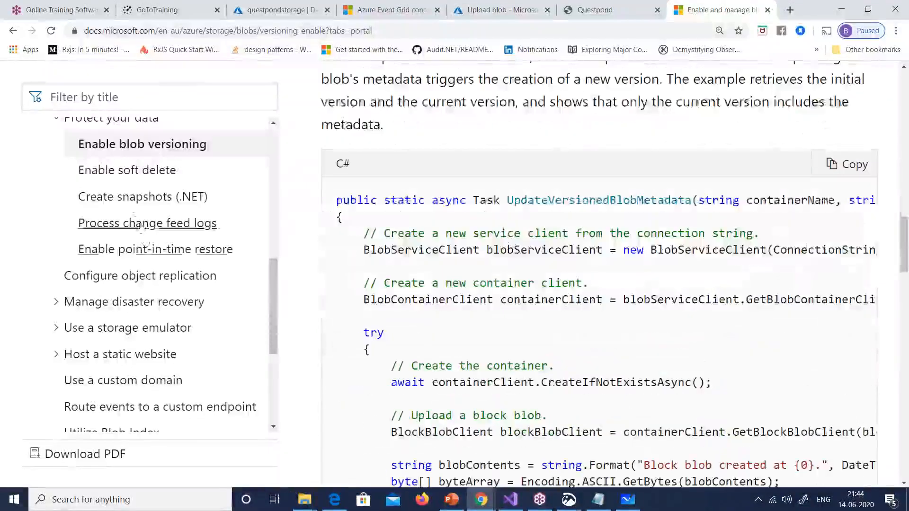
click(142, 224)
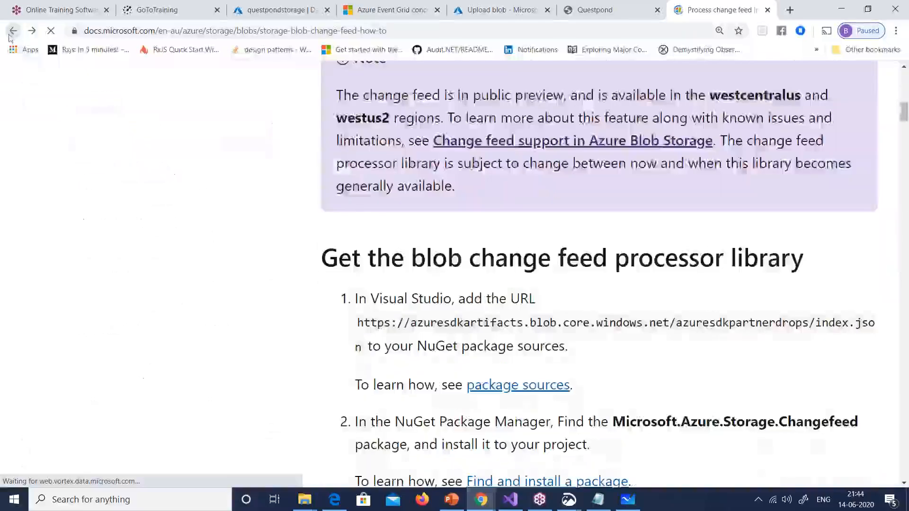
scroll(601, 280, up, 8)
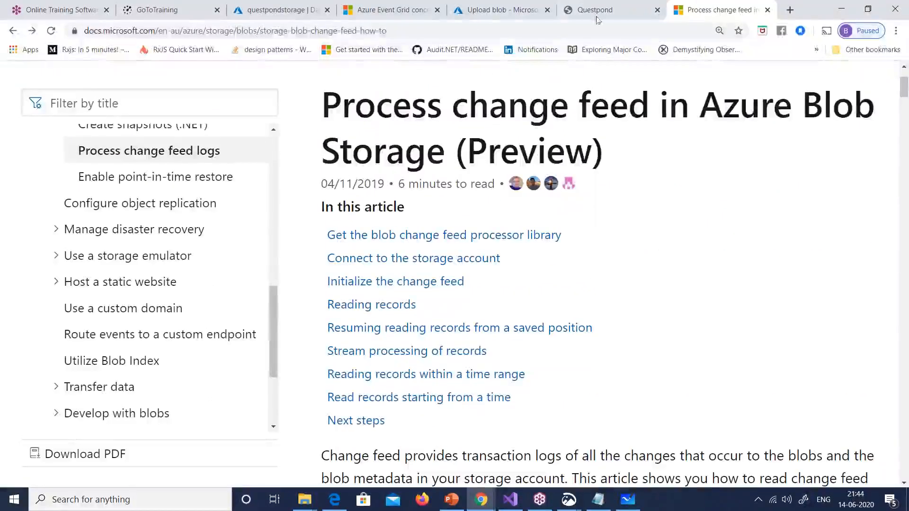
Step: Enable blob soft delete on questpondstorage, keeping the 7-day retention
click(473, 12)
click(285, 11)
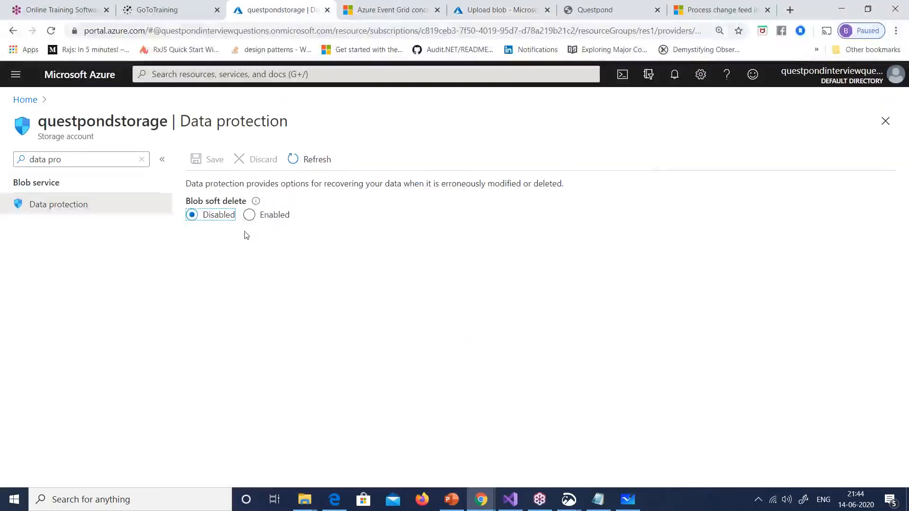
click(249, 216)
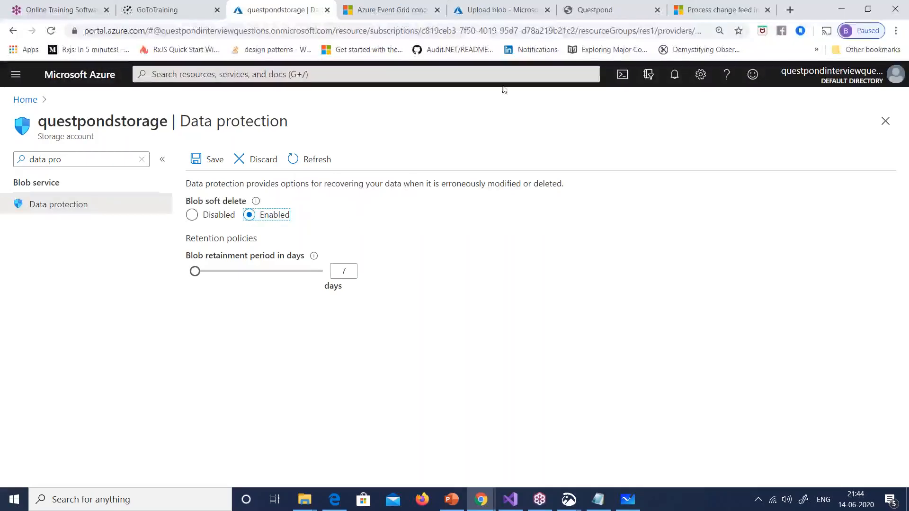
Step: Review the change feed and Enable blob versioning articles before returning to Data protection
click(497, 10)
click(720, 9)
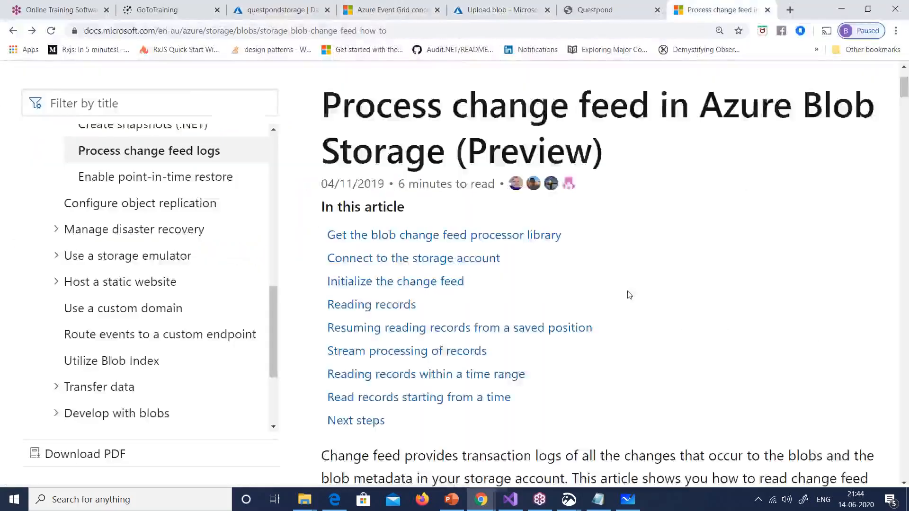
scroll(630, 295, down, 15)
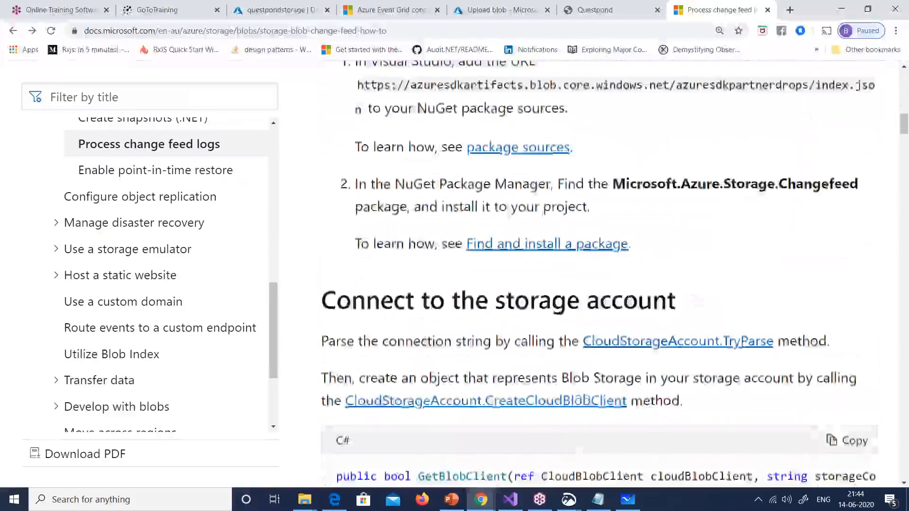
scroll(870, 260, down, 8)
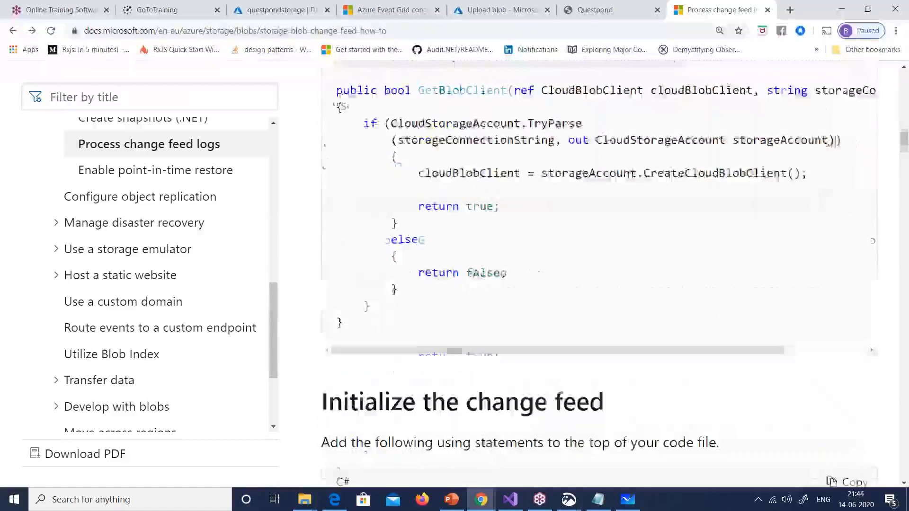
scroll(600, 265, up, 10)
scroll(142, 284, up, 5)
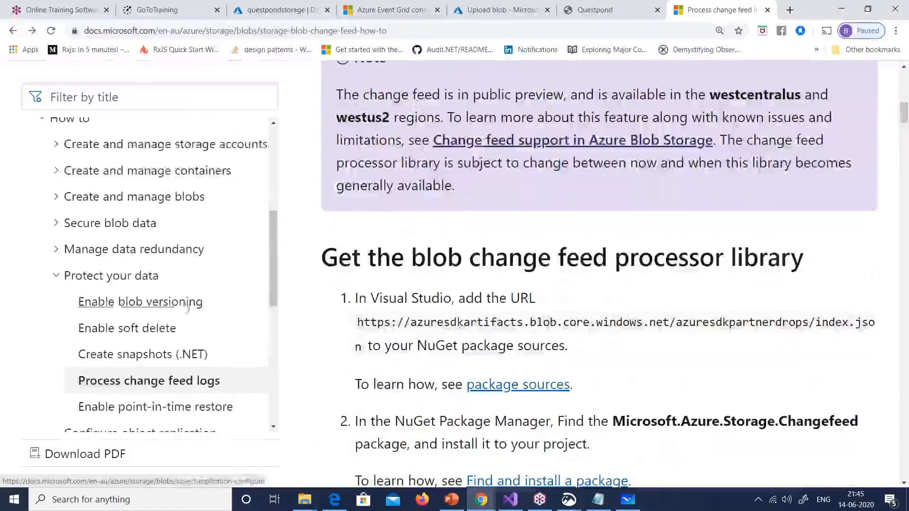
click(148, 303)
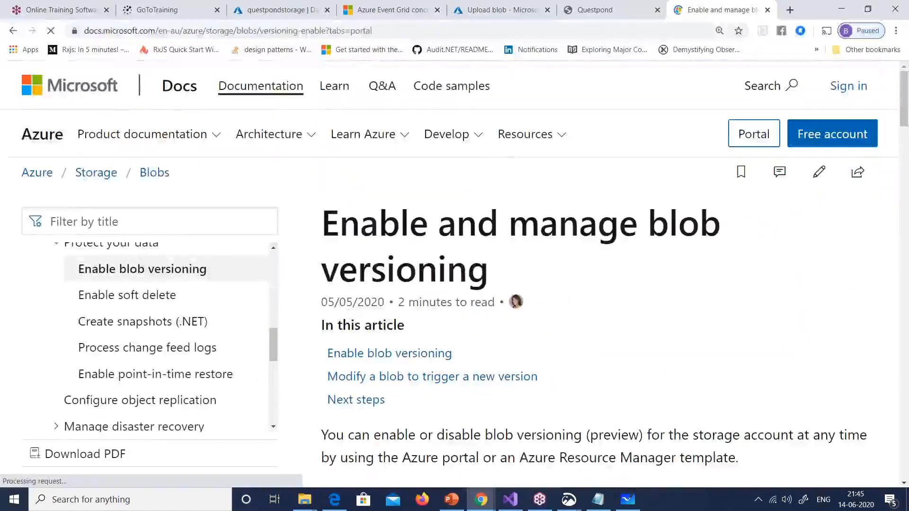
scroll(555, 292, down, 10)
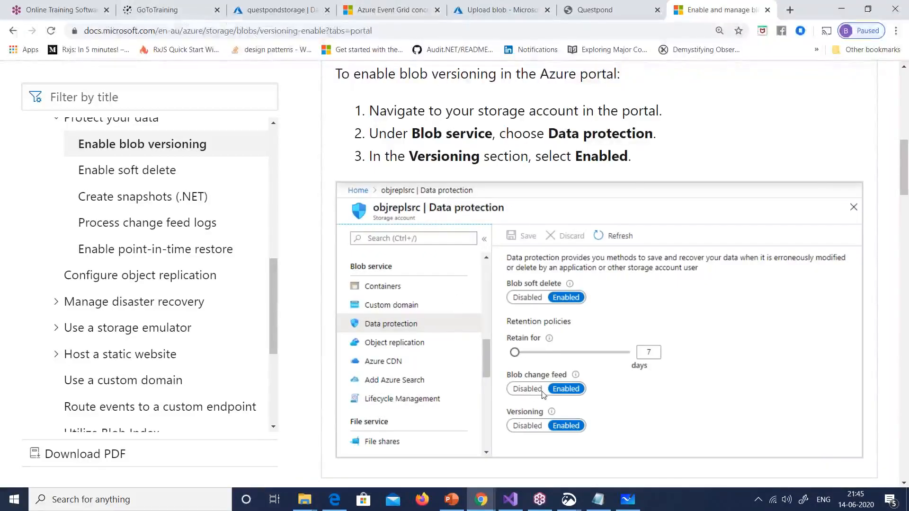
click(290, 10)
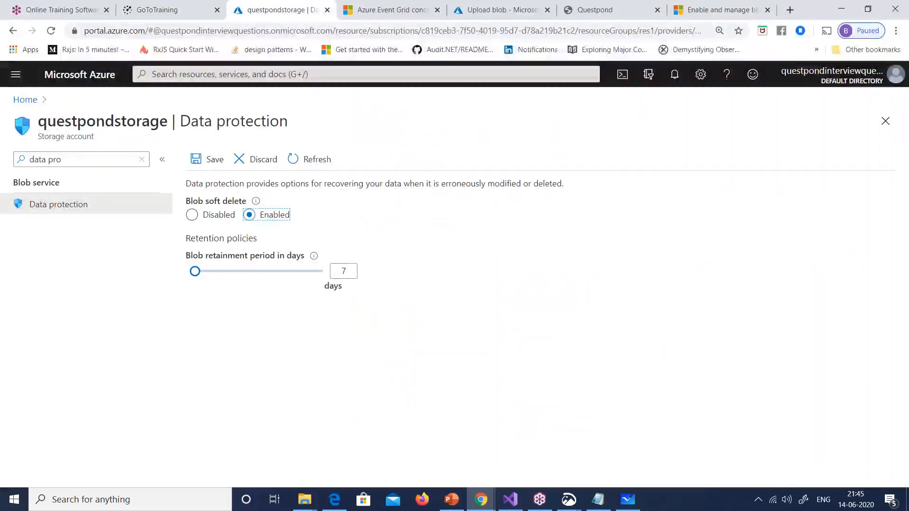
Step: Discard the unsaved soft delete edit and open questpondstorage's test123questpond container
click(25, 99)
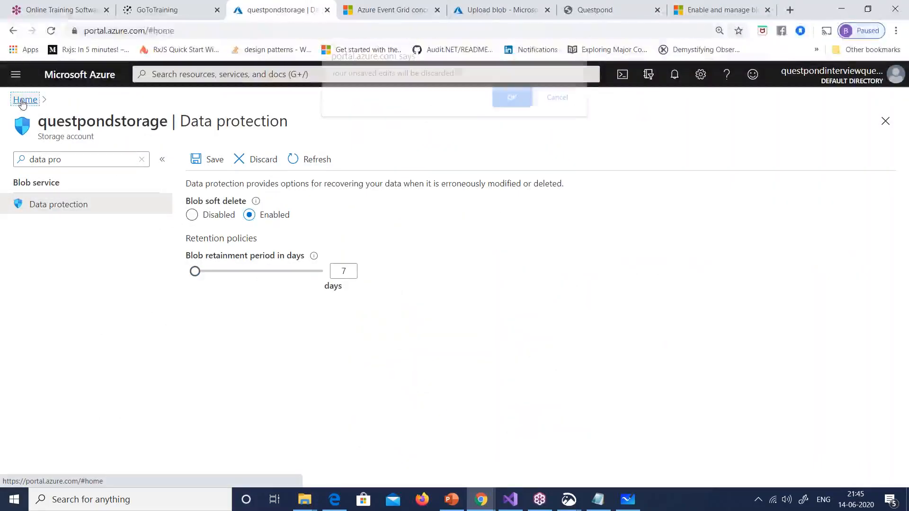
click(508, 99)
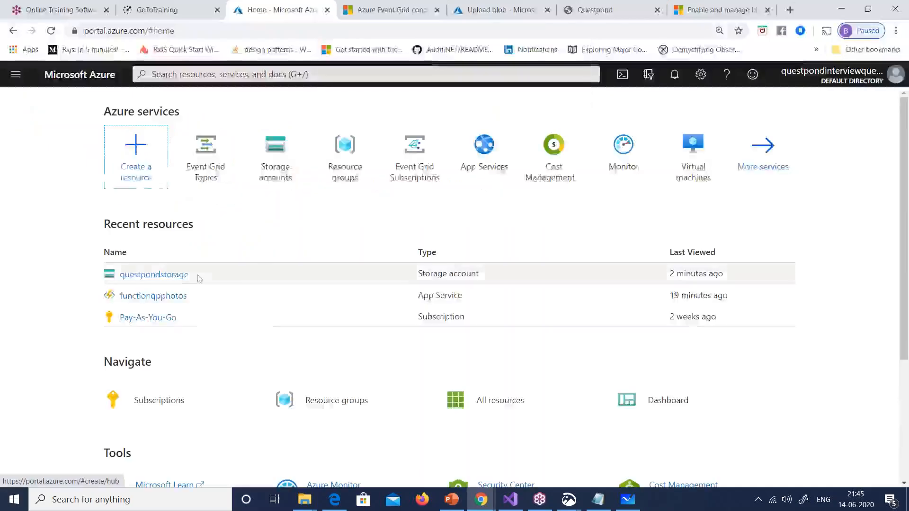
click(179, 279)
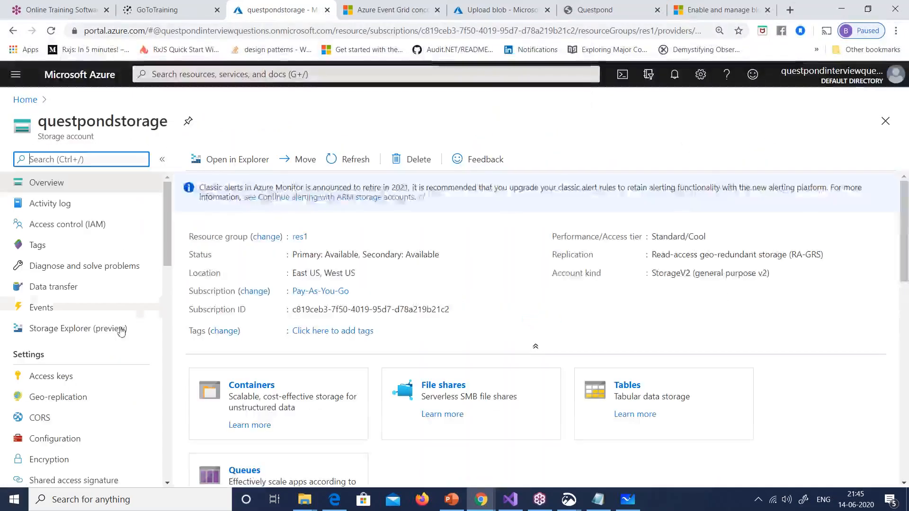
click(252, 385)
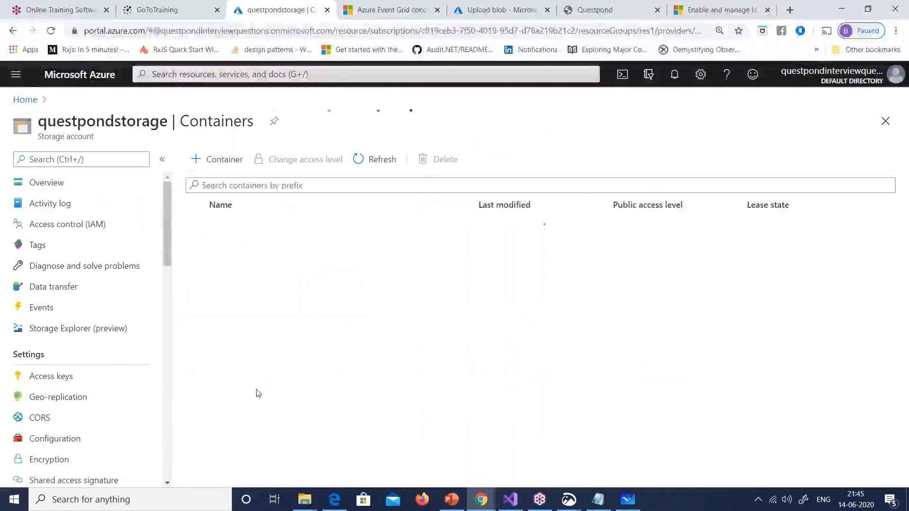
click(234, 248)
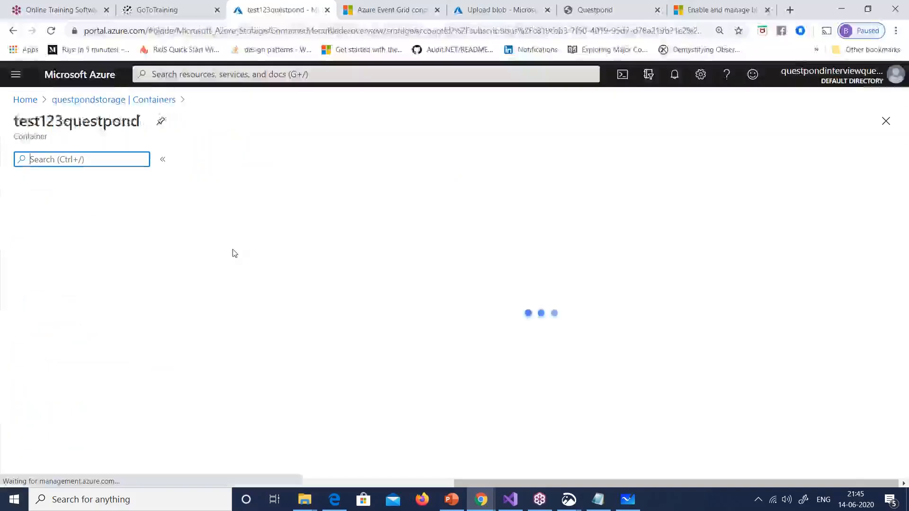
Step: Back in the account, search the menu for 'data' and open Data protection
click(12, 31)
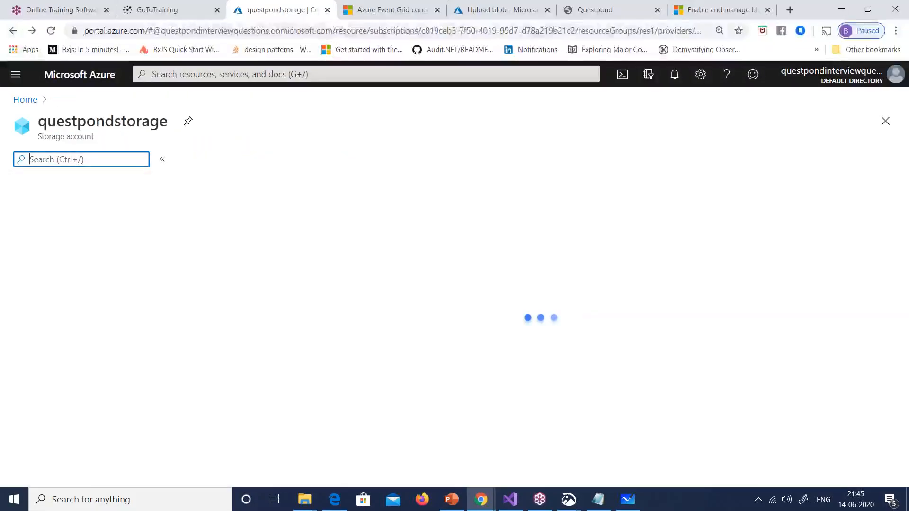
text(data)
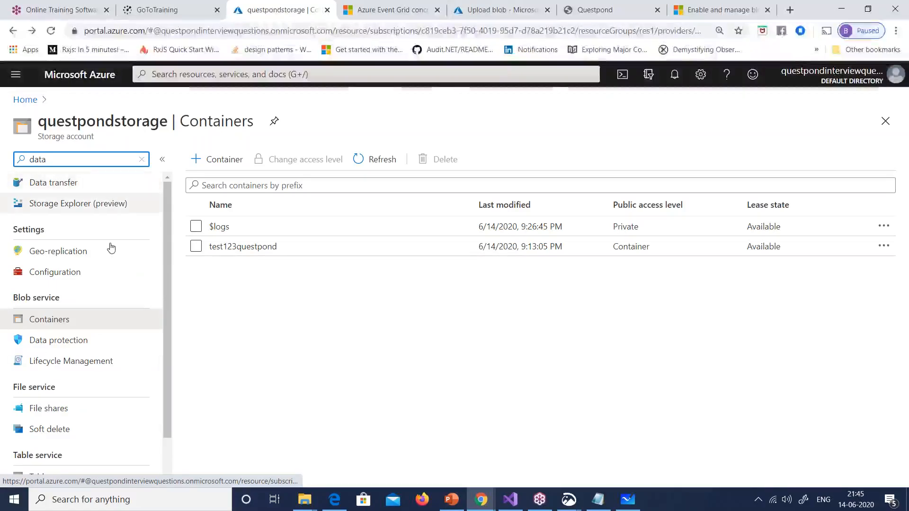
click(71, 341)
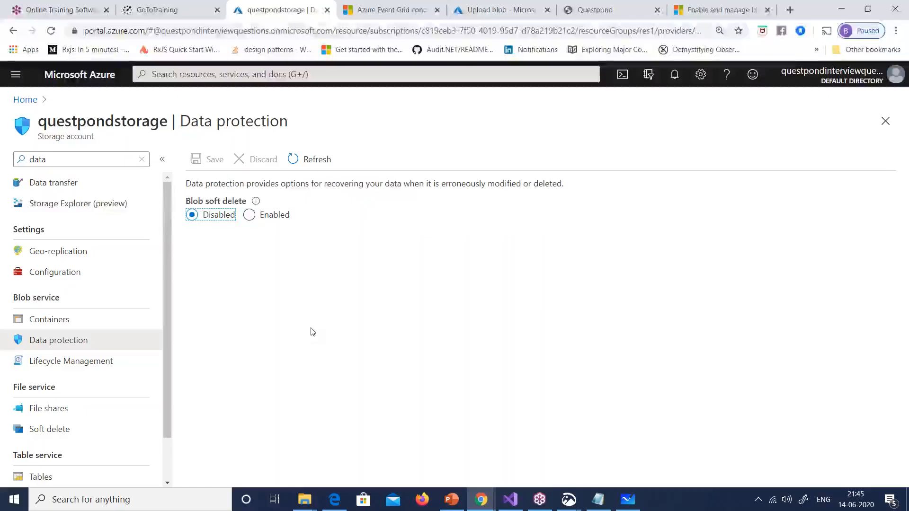
Step: Enable soft delete, then browse into the test123questpond container and back to the account
click(249, 215)
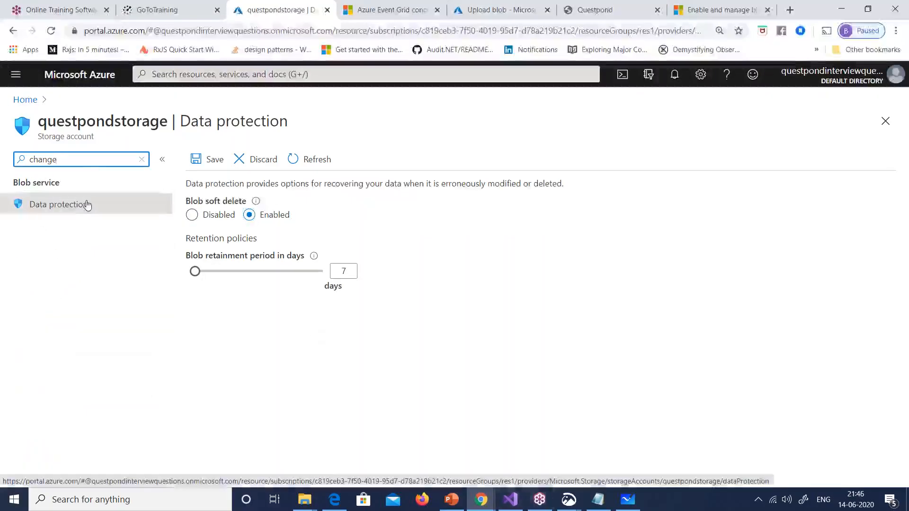
text(feed)
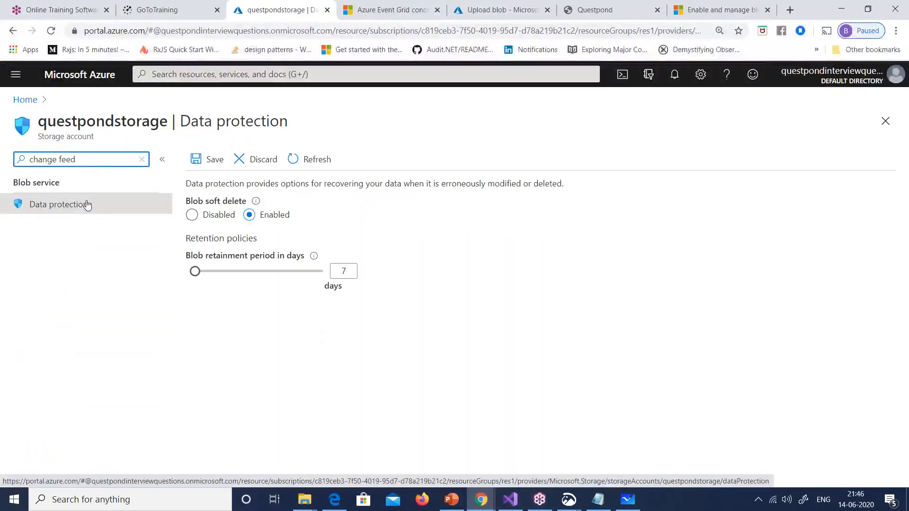
key(BackSpace)
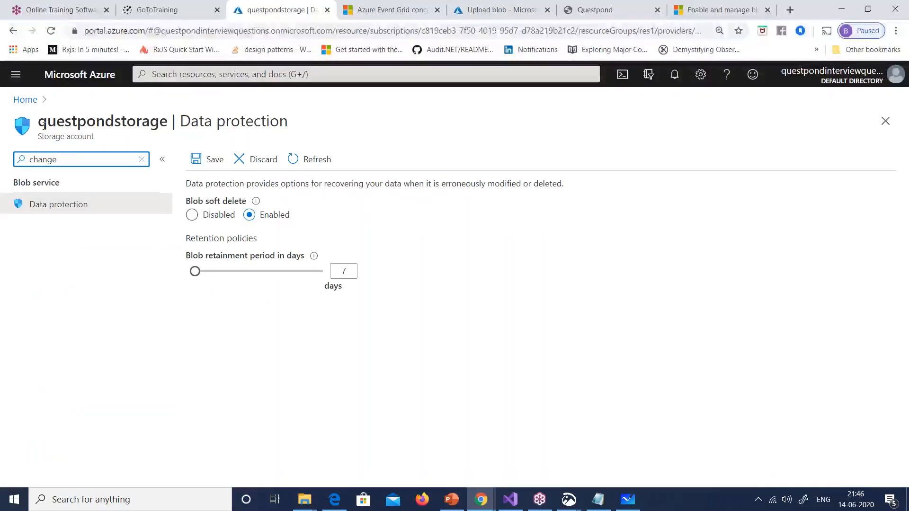
click(11, 32)
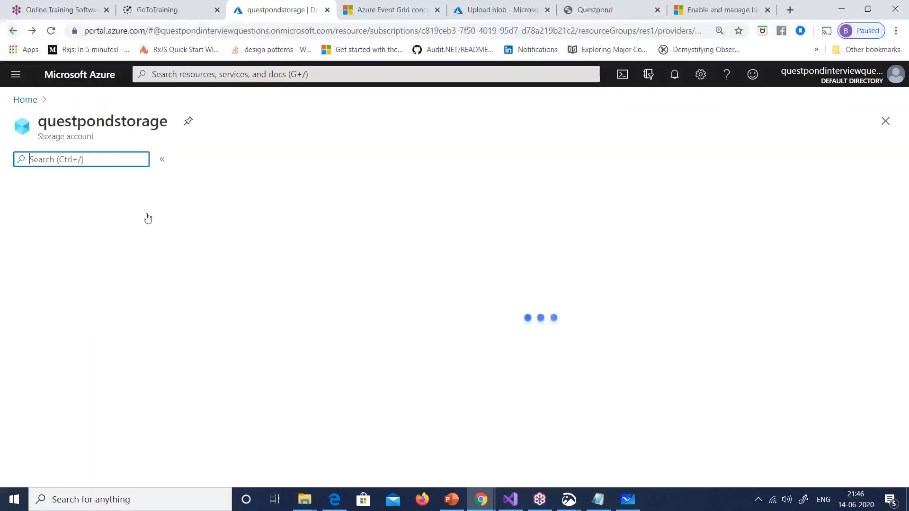
click(240, 248)
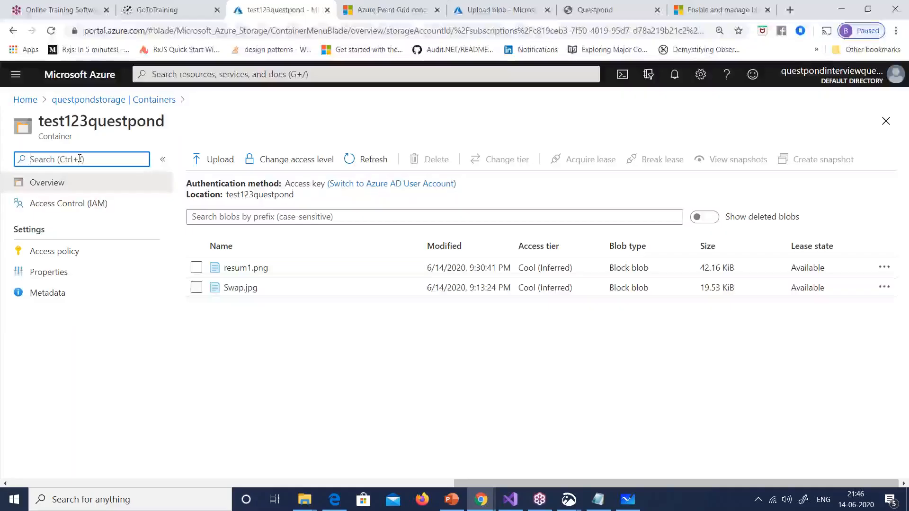
text(data)
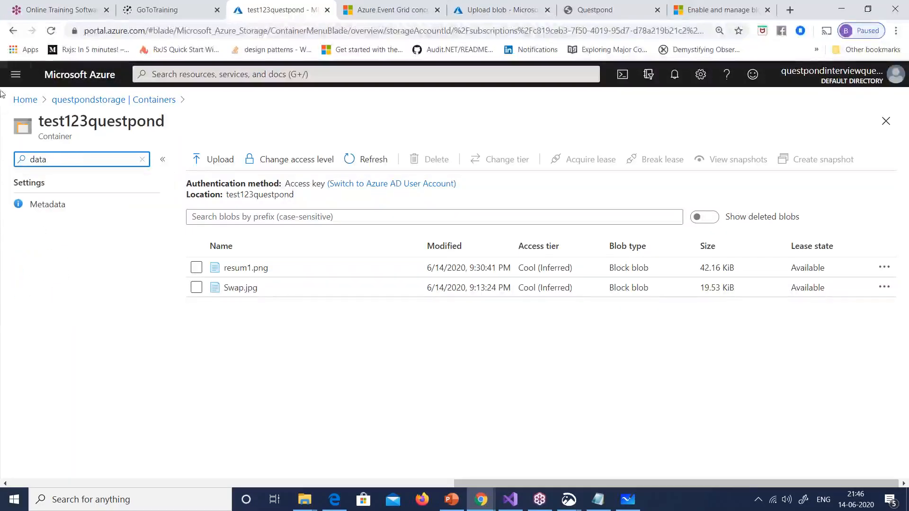
click(13, 31)
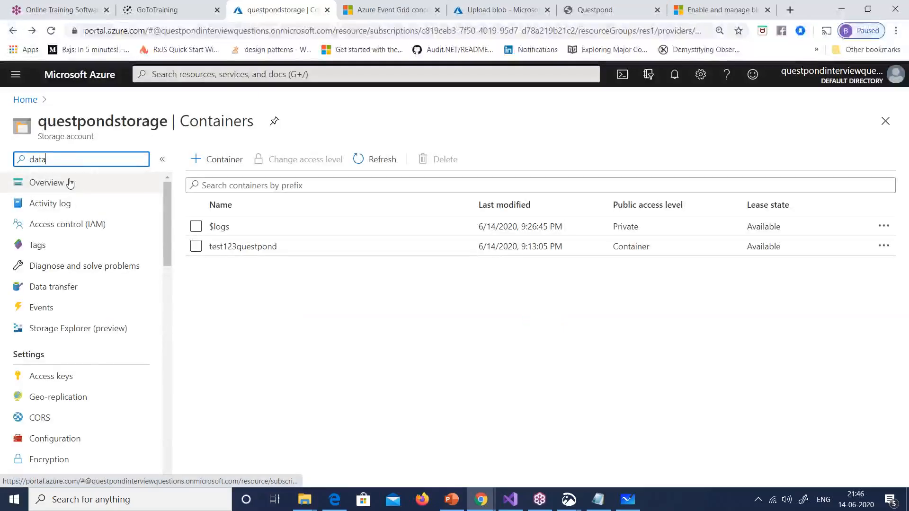
Step: Reopen Data protection and enable blob soft delete with 7-day retention, dismissing the explanation
click(71, 340)
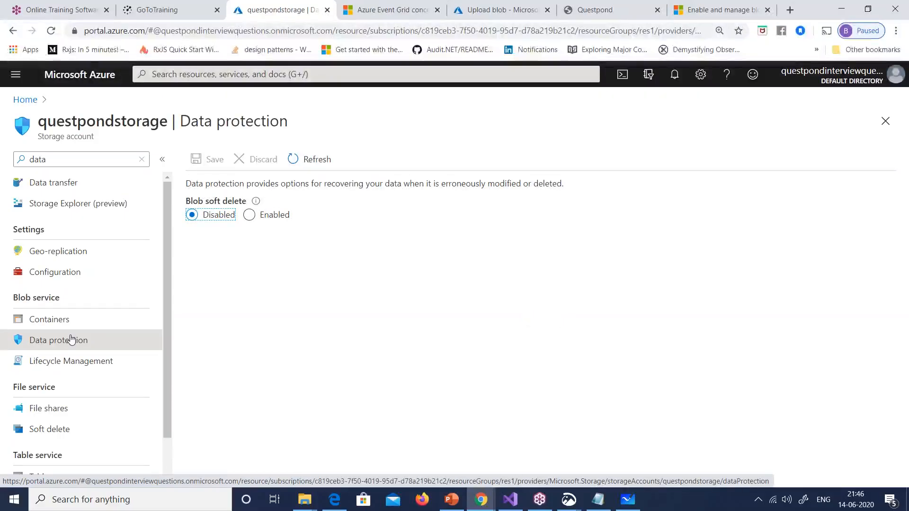
click(251, 217)
mouse_move(261, 207)
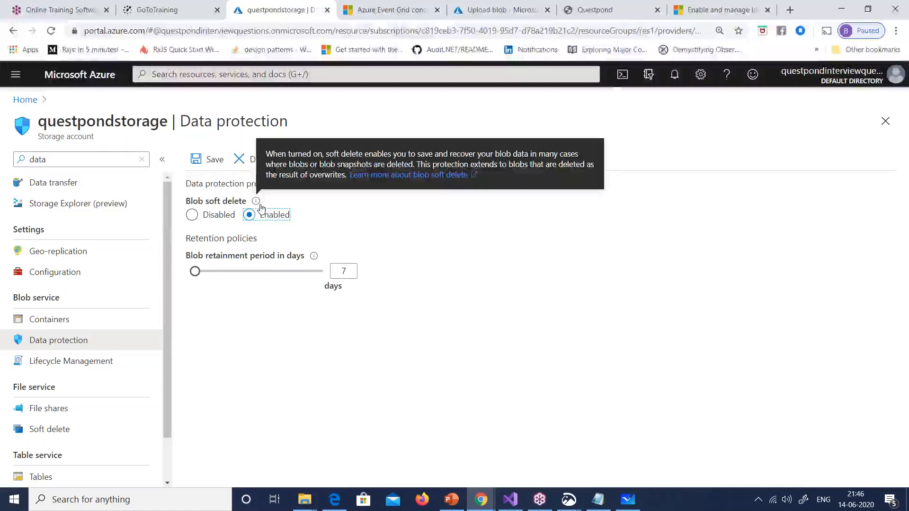
click(237, 376)
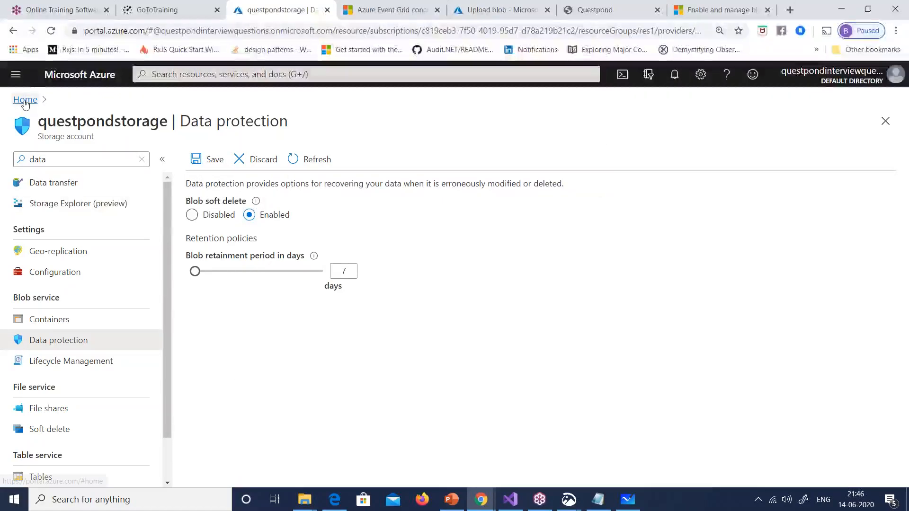
Step: Consult the blob versioning docs, then go Home and discard the unsaved Data protection edits
click(711, 10)
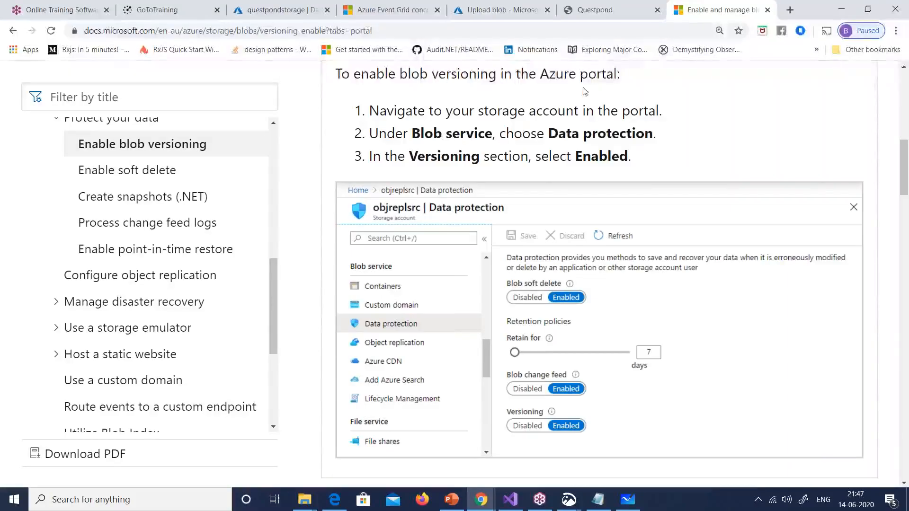
click(609, 10)
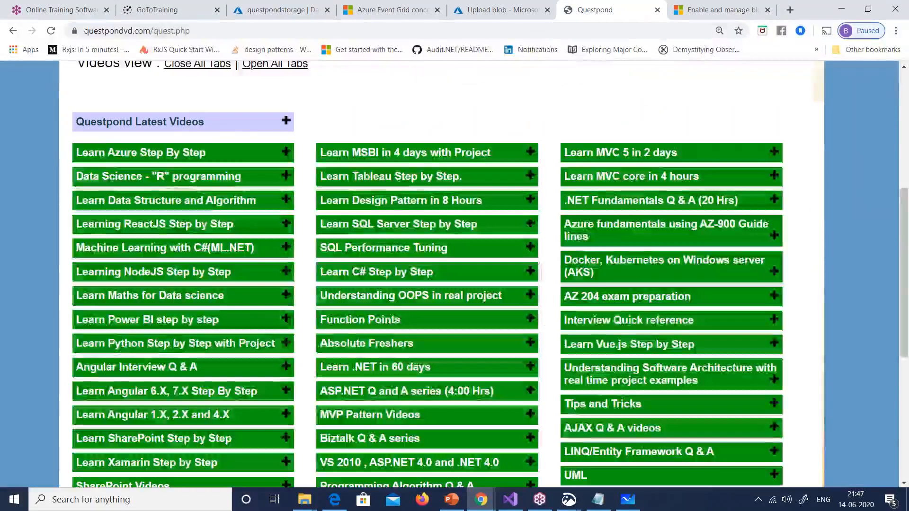
click(720, 9)
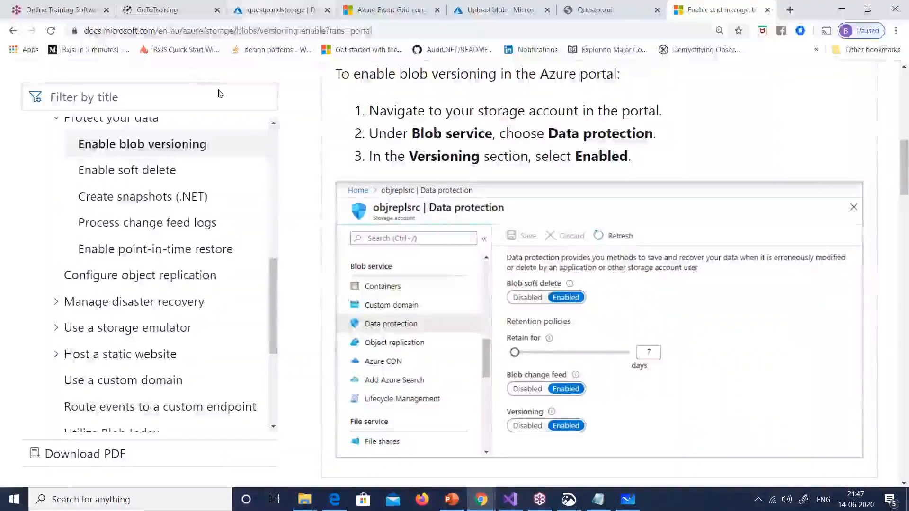
click(280, 12)
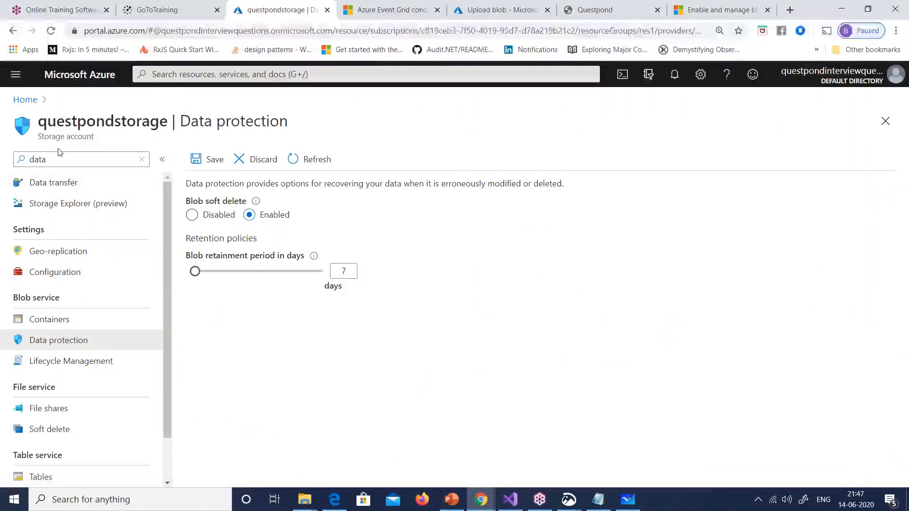
click(25, 100)
click(508, 98)
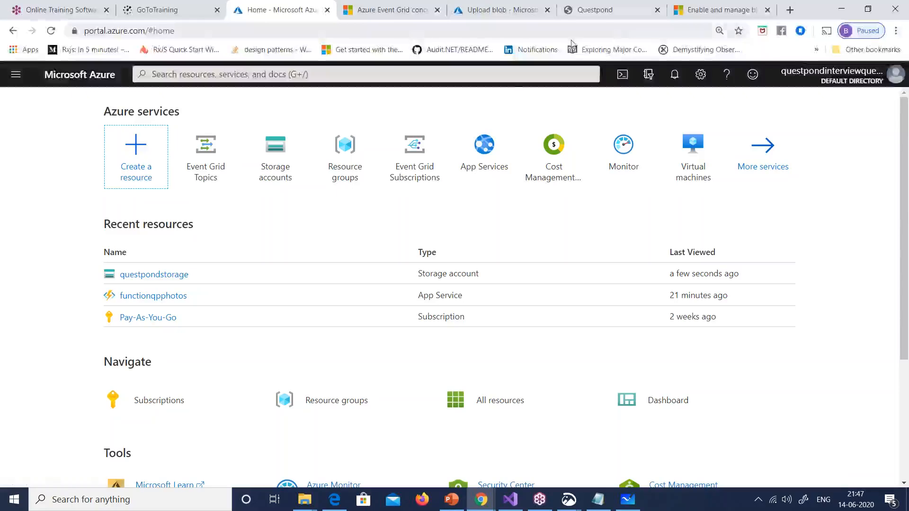
Step: Check the docs and exam question slide, then return to the container's Upload blob page
click(717, 11)
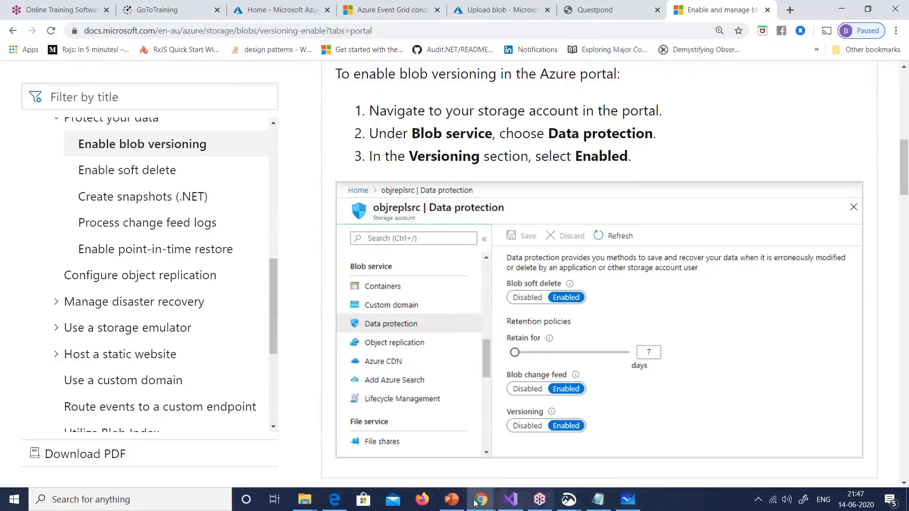
click(456, 505)
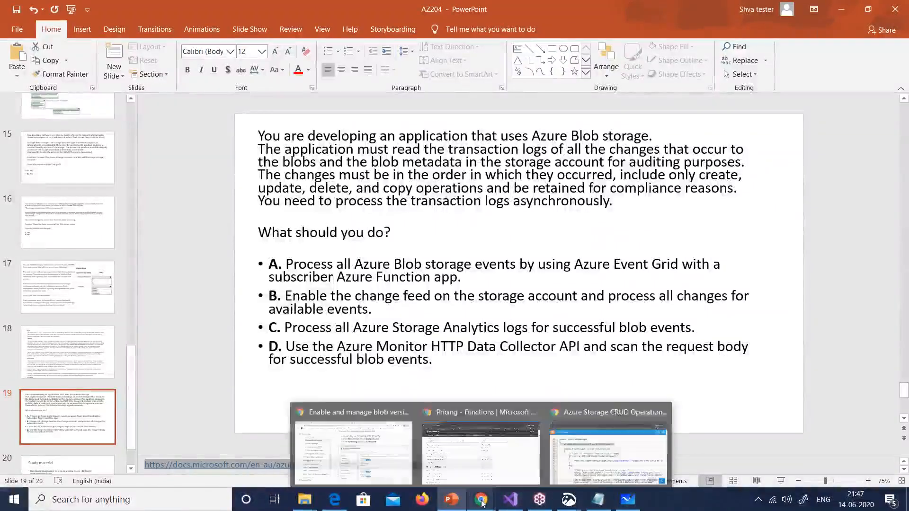
mouse_move(501, 509)
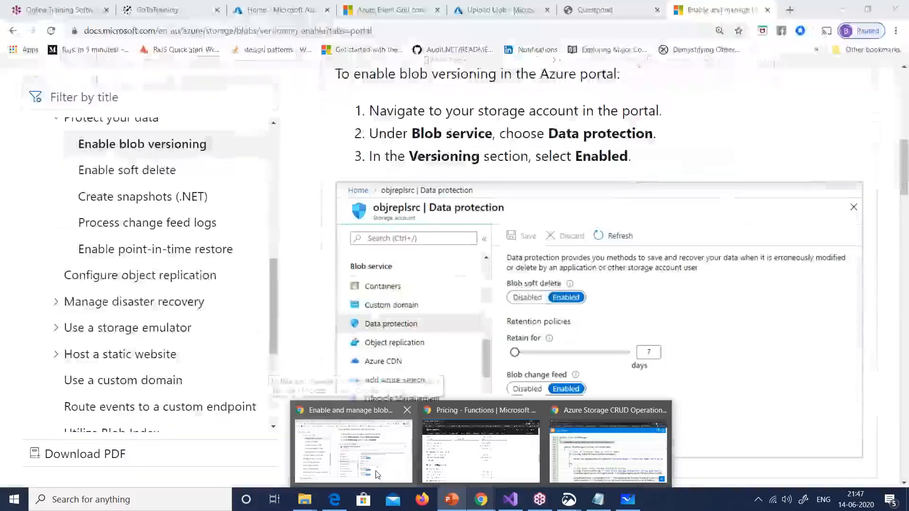
click(378, 475)
click(504, 7)
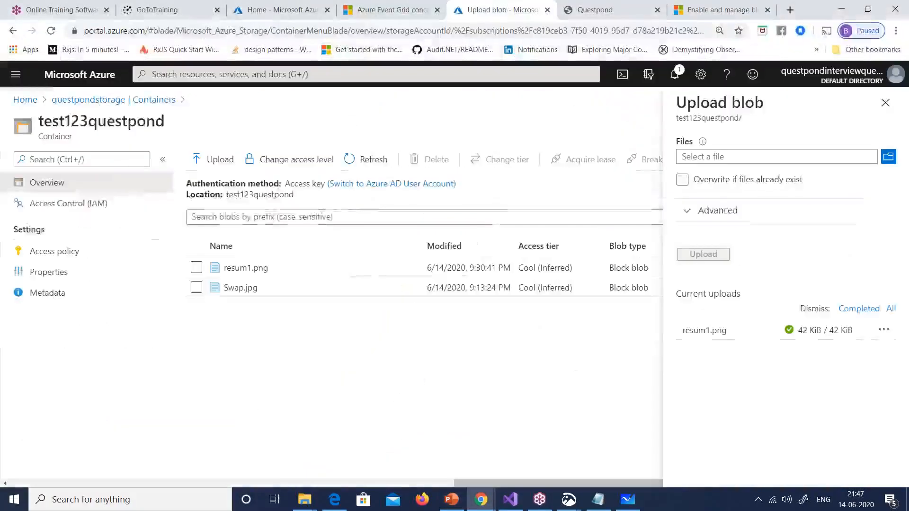
Step: Open Storage accounts via a 'stor' search, start a new account, and choose resource group res1
click(227, 74)
text(stor)
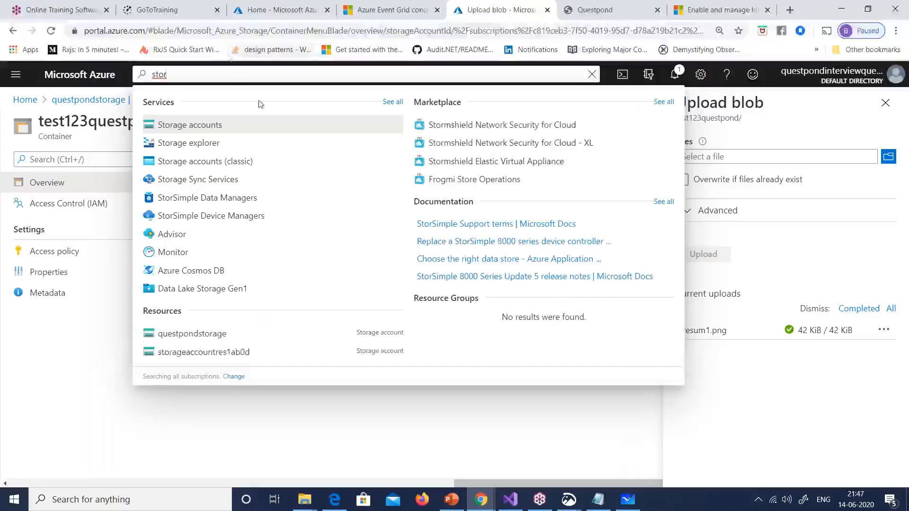
click(230, 125)
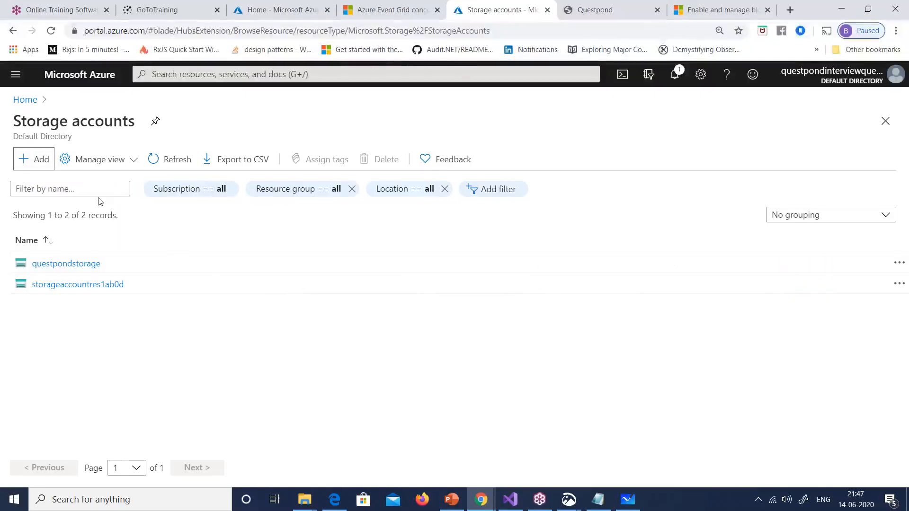
click(34, 159)
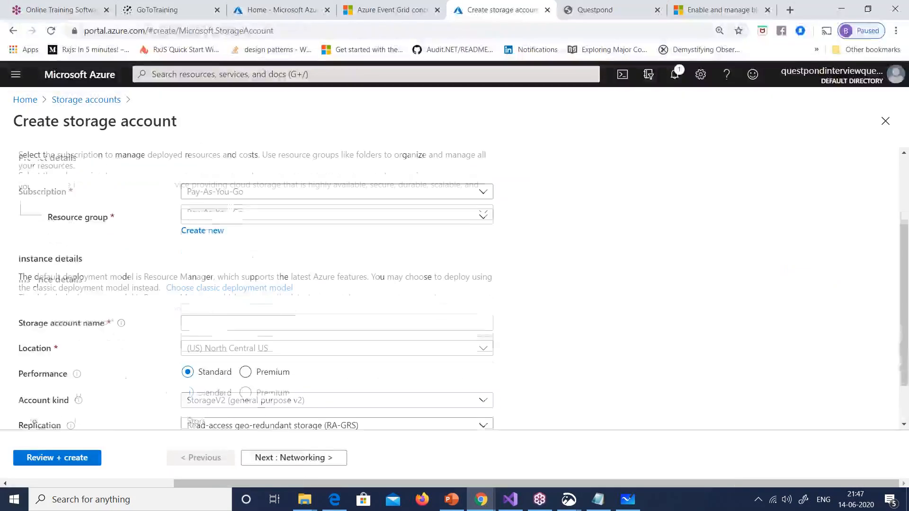
click(267, 216)
click(197, 282)
Step: Name it qppureblob, set account kind BlobStorage and Cool access tier, then go to Review + create
scroll(197, 282, down, 1)
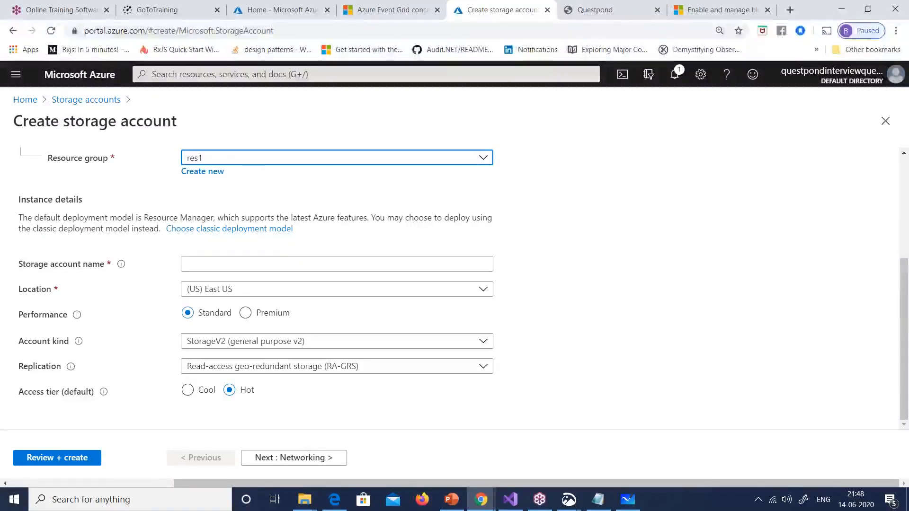
click(238, 262)
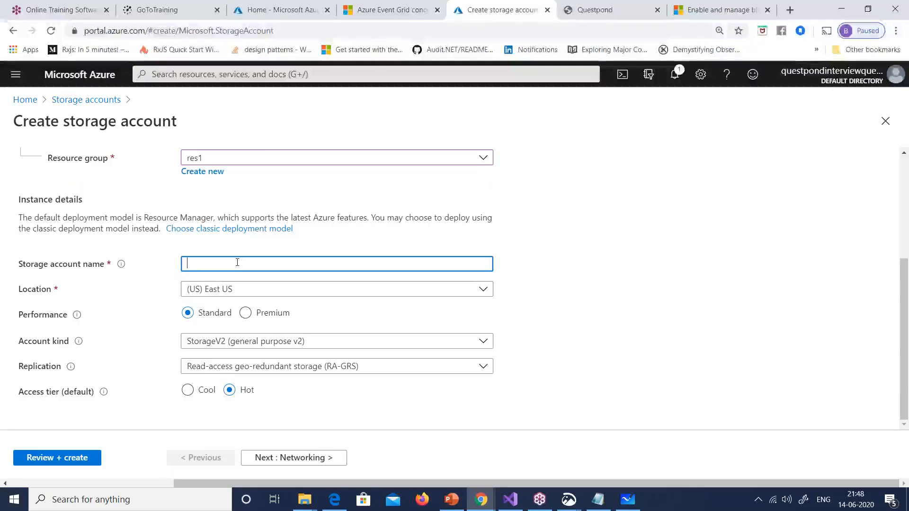
text(qppureblo)
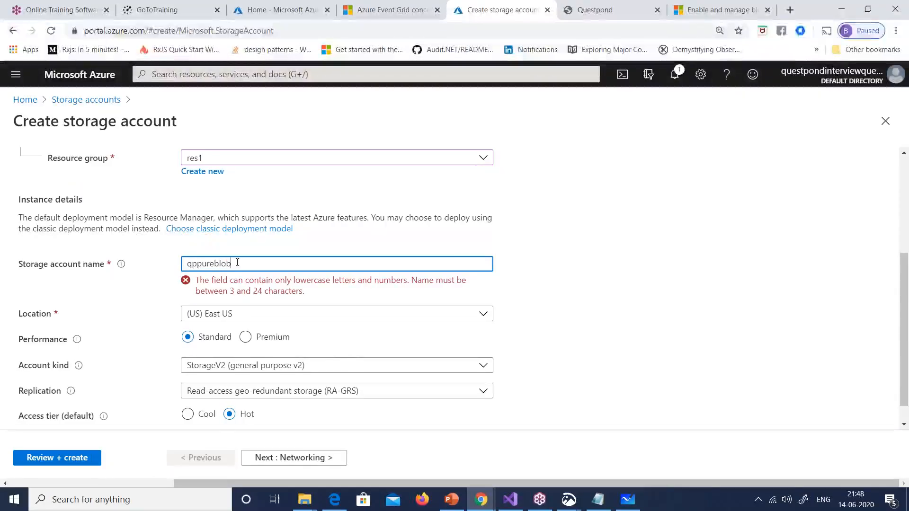
text(b)
click(342, 344)
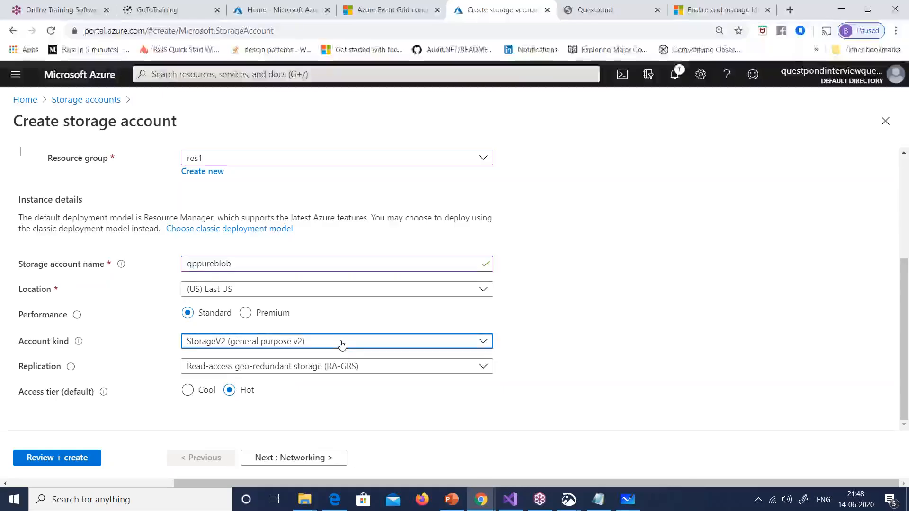
click(237, 400)
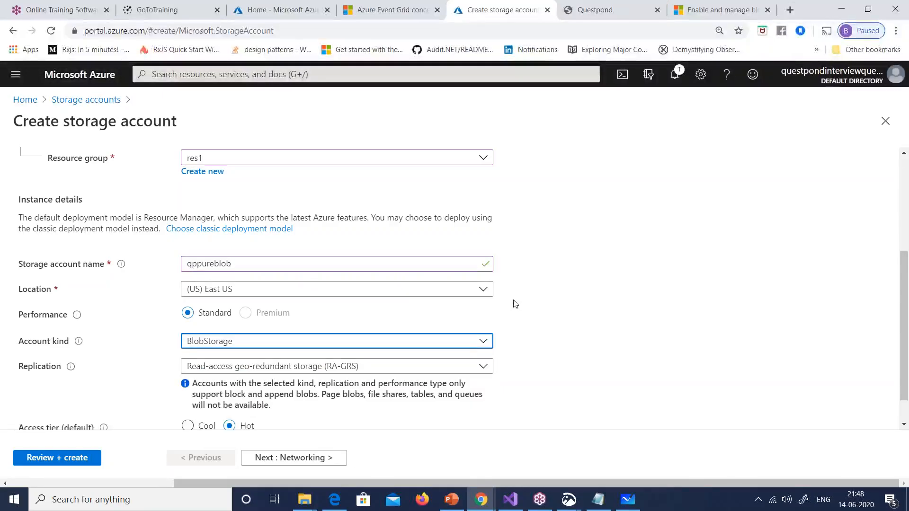
scroll(582, 274, down, 1)
scroll(580, 272, up, 1)
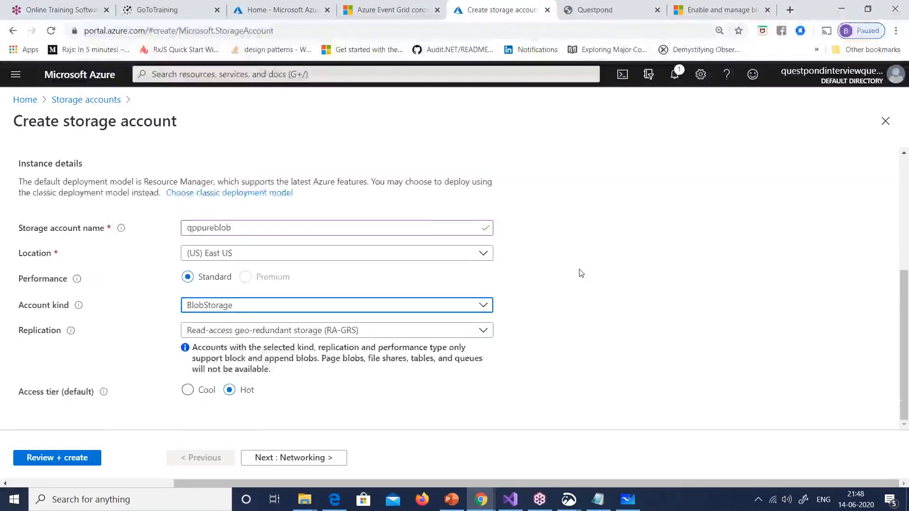
scroll(552, 291, down, 1)
scroll(425, 327, down, 1)
click(188, 391)
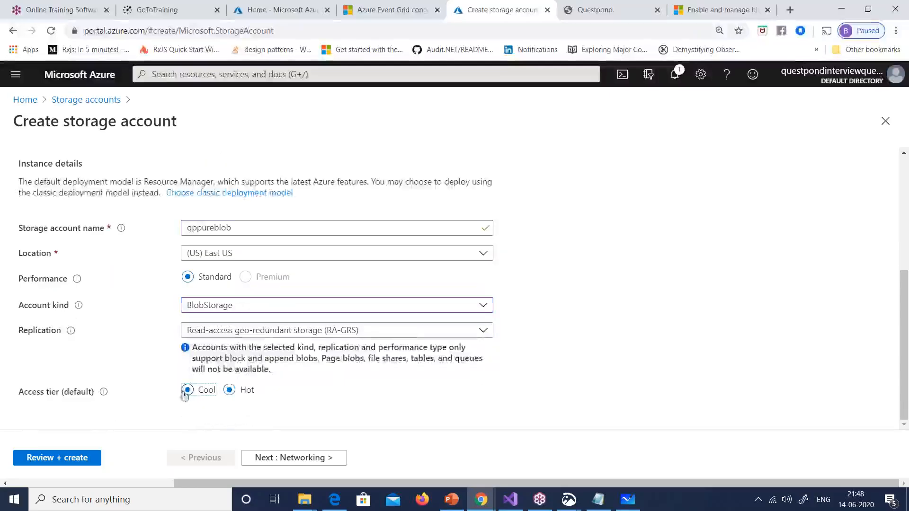
click(92, 461)
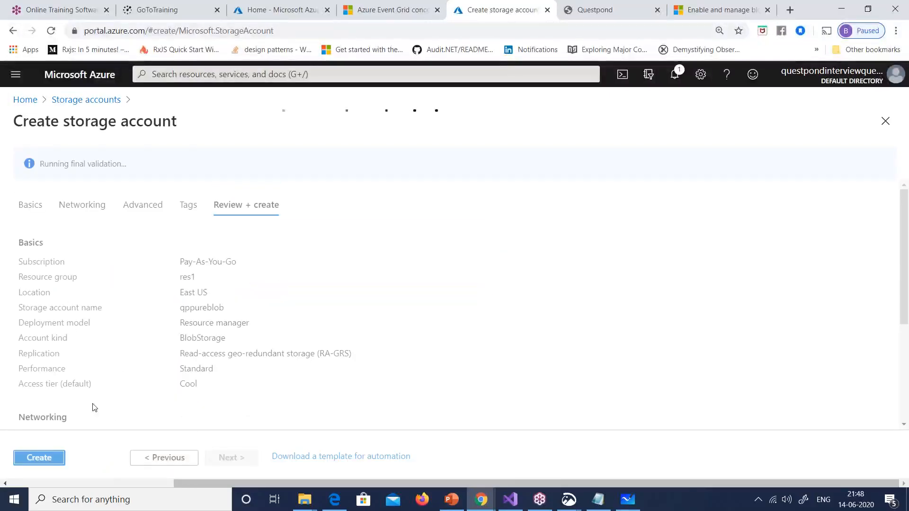
Step: Create the qppureblob storage account and check its deployment progress
click(54, 457)
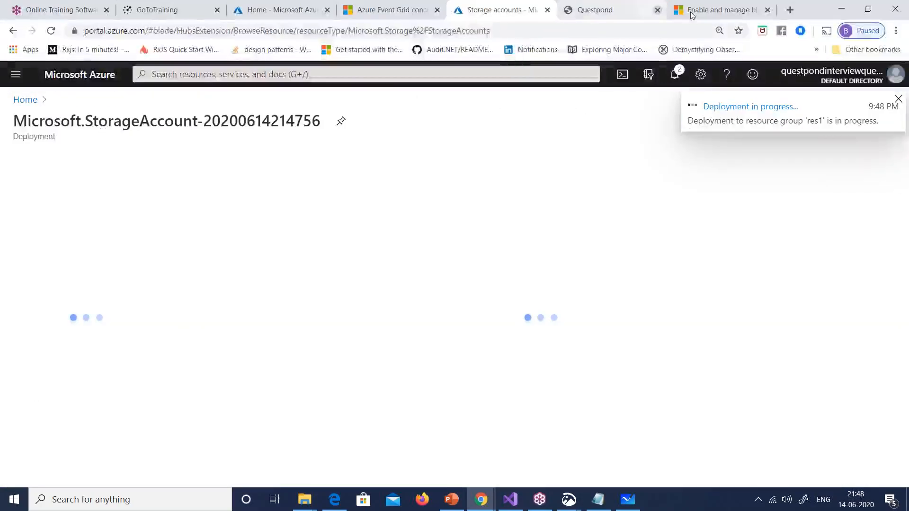
click(722, 10)
scroll(579, 185, up, 10)
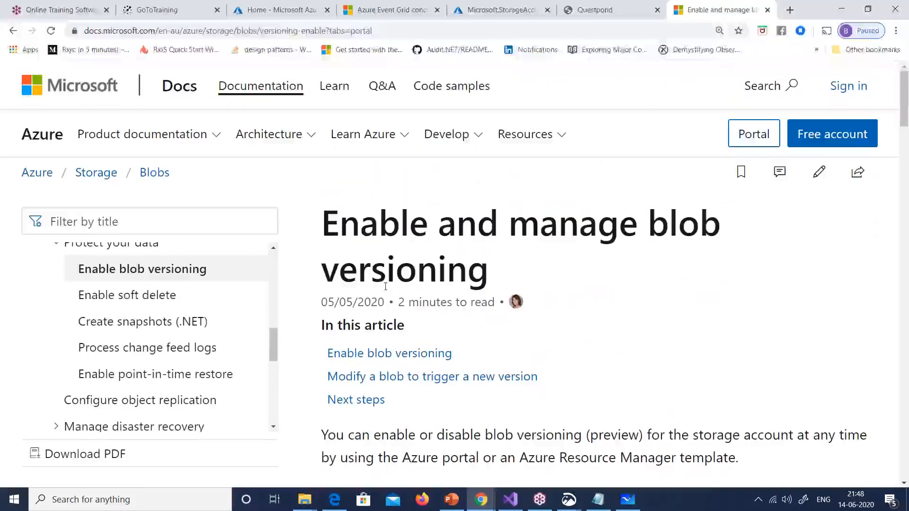
click(493, 14)
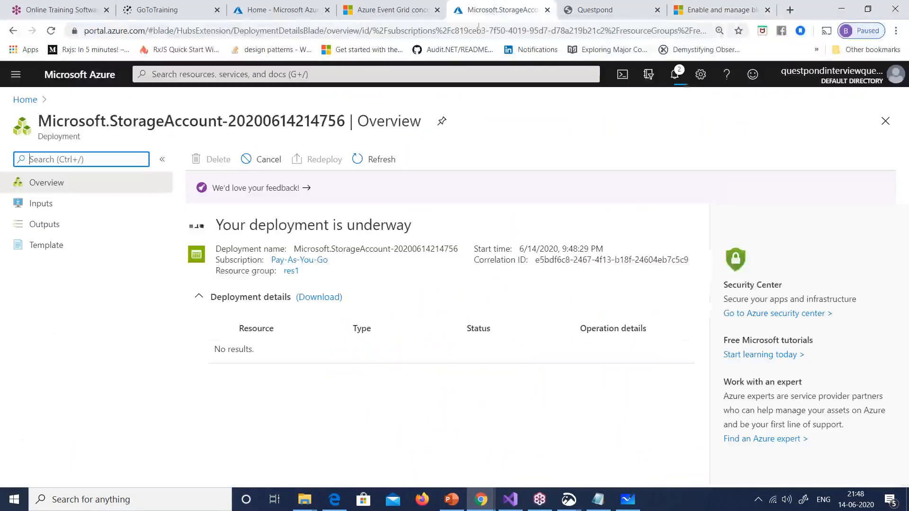
Step: Open questpondstorage's Data protection via a 'data' search and enable blob soft delete
click(25, 100)
click(151, 277)
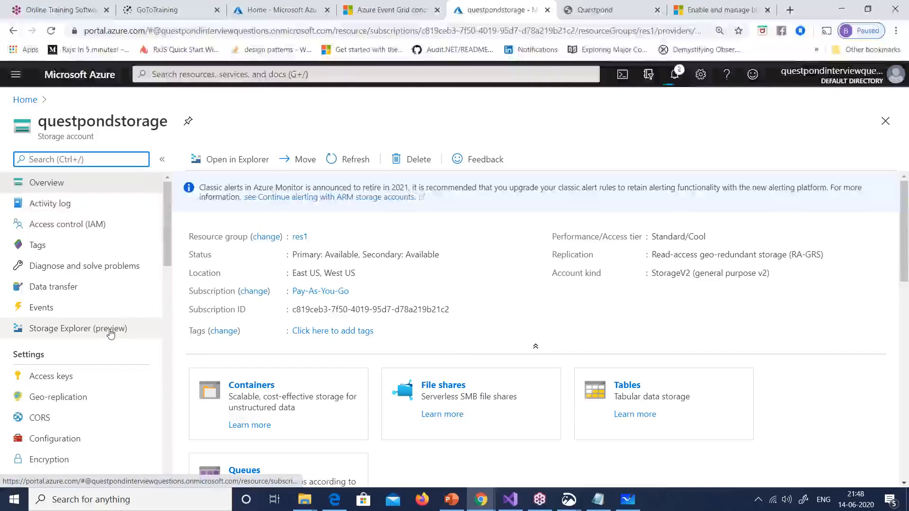
text(data)
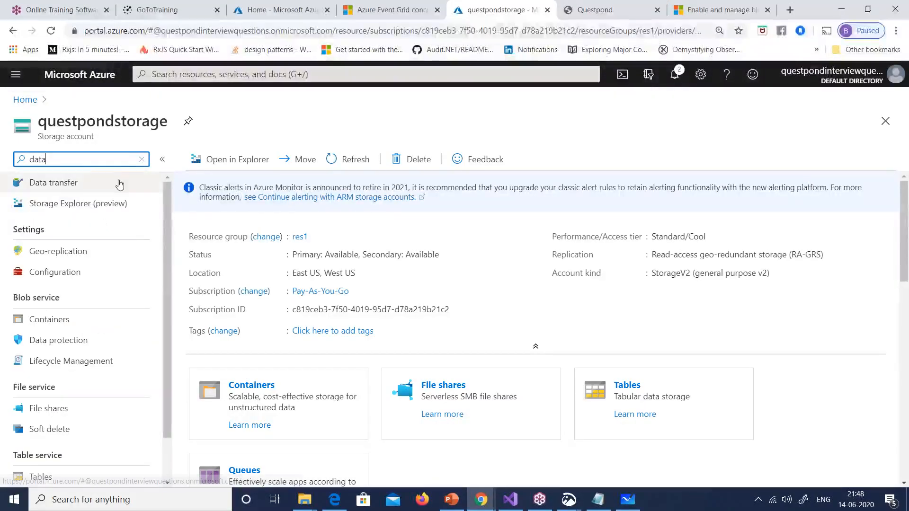
click(72, 345)
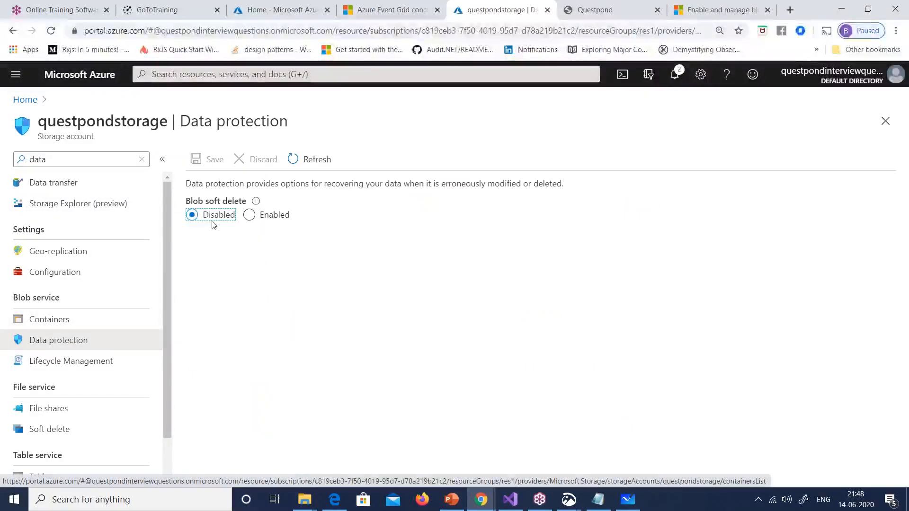
click(248, 216)
click(720, 10)
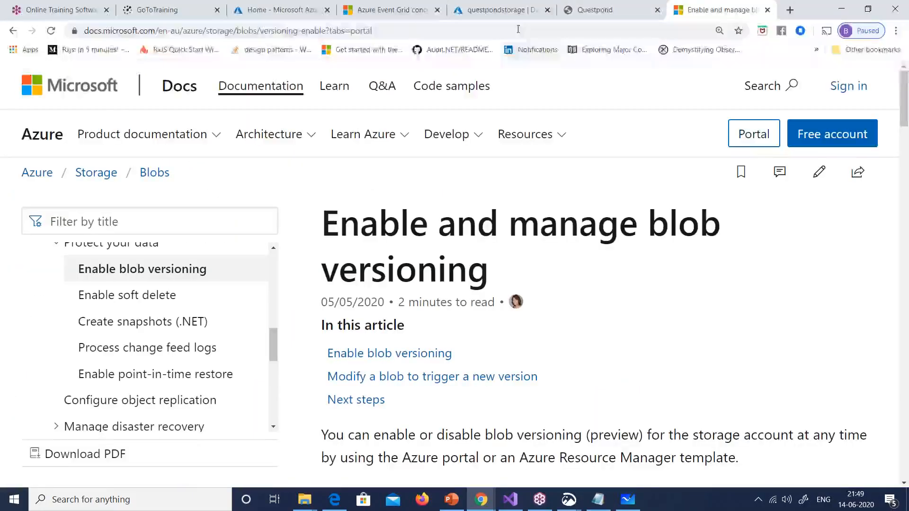
click(279, 9)
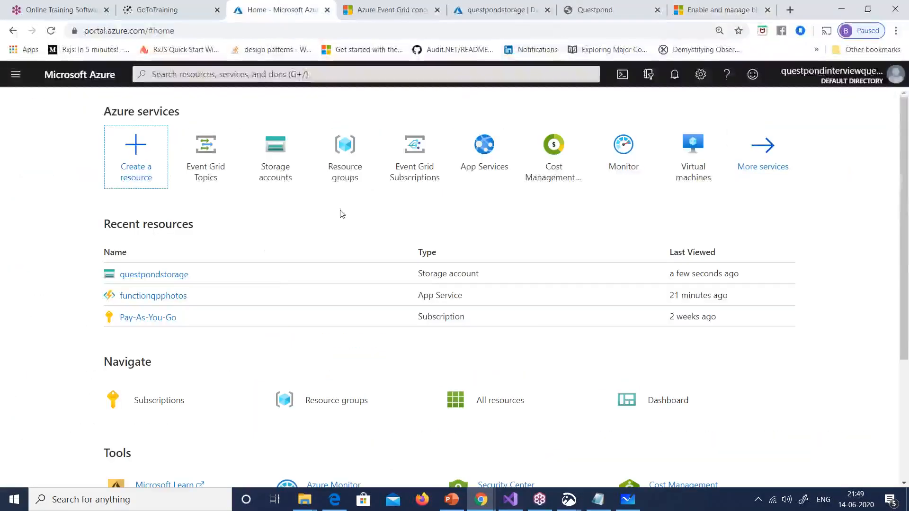
click(496, 14)
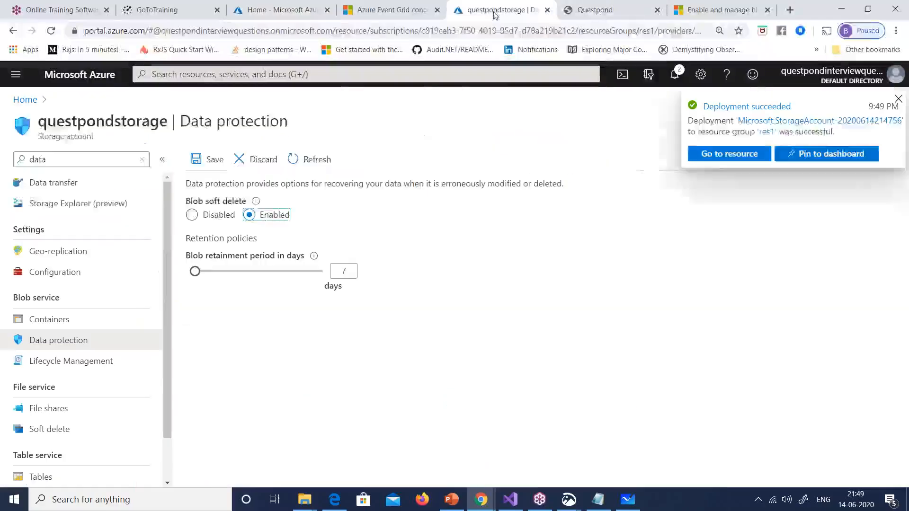
Step: Go to qppureblob, open Data protection, enable blob soft delete and drag retention to 1 day
click(729, 154)
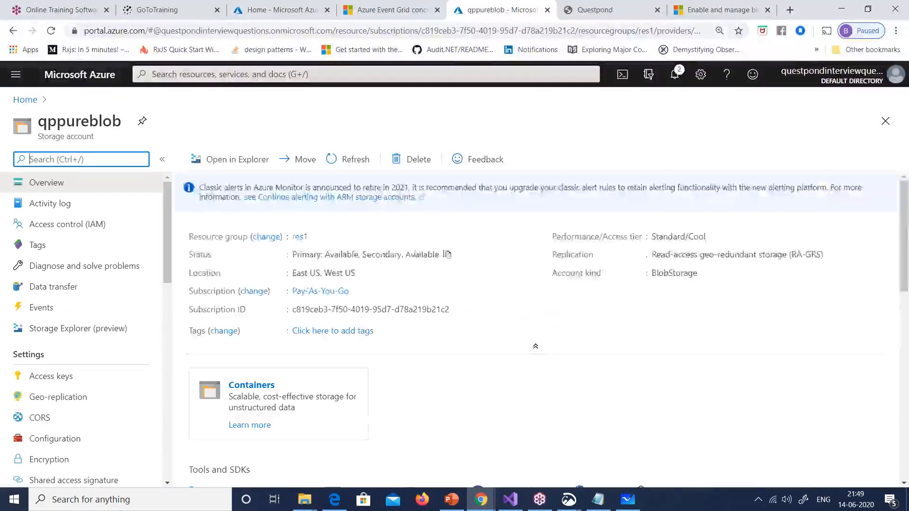
text(dat)
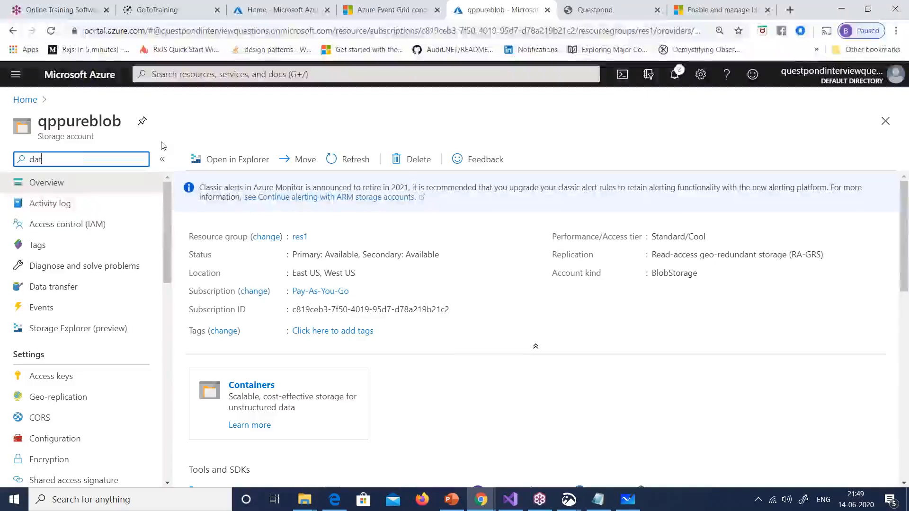
text(a)
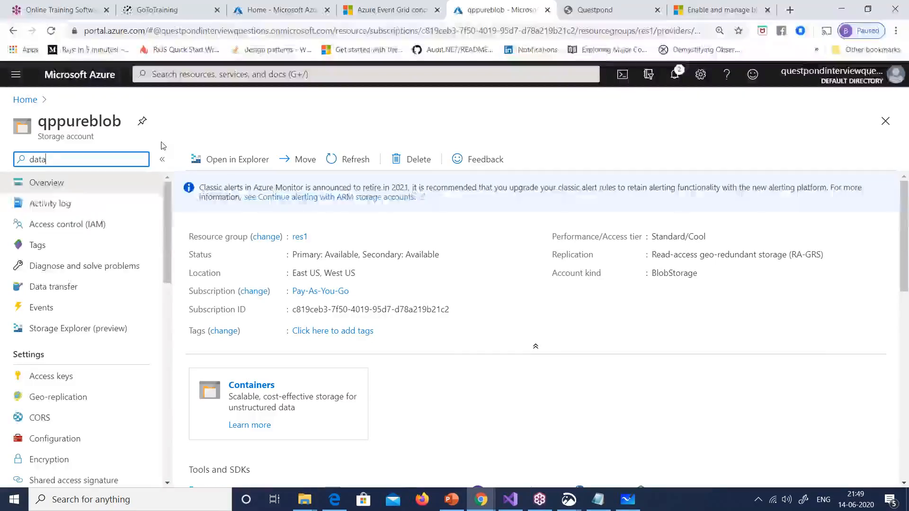
click(71, 340)
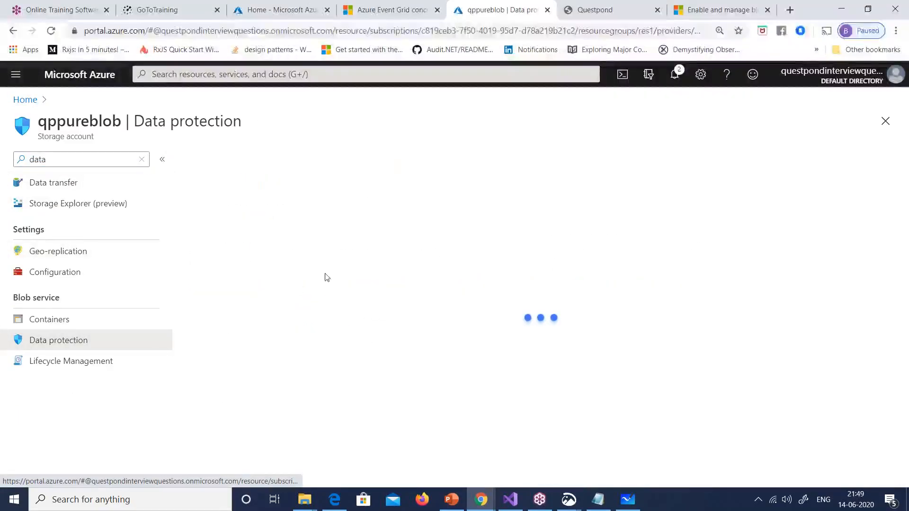
click(249, 216)
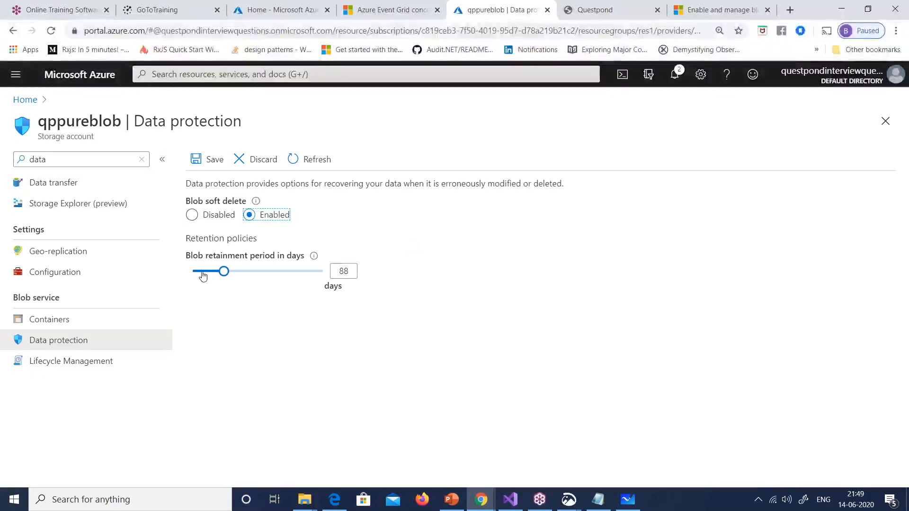
drag(201, 278, 184, 279)
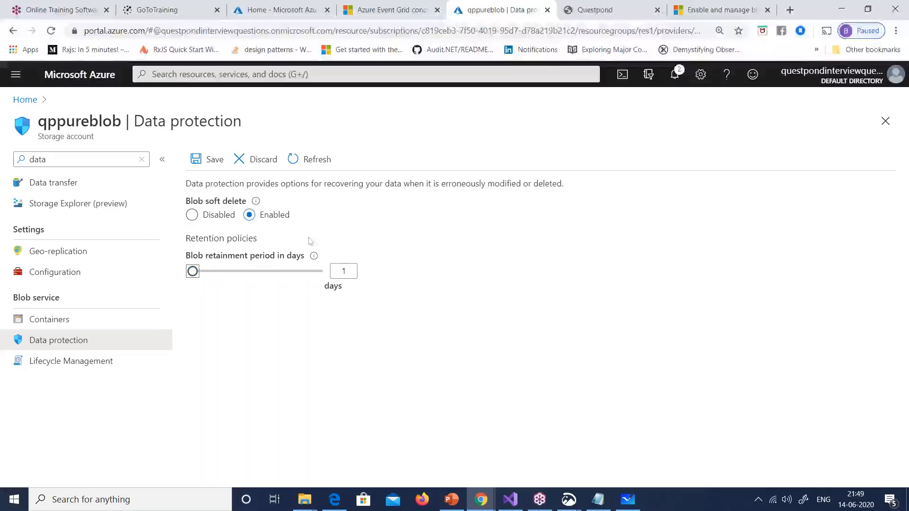
click(710, 10)
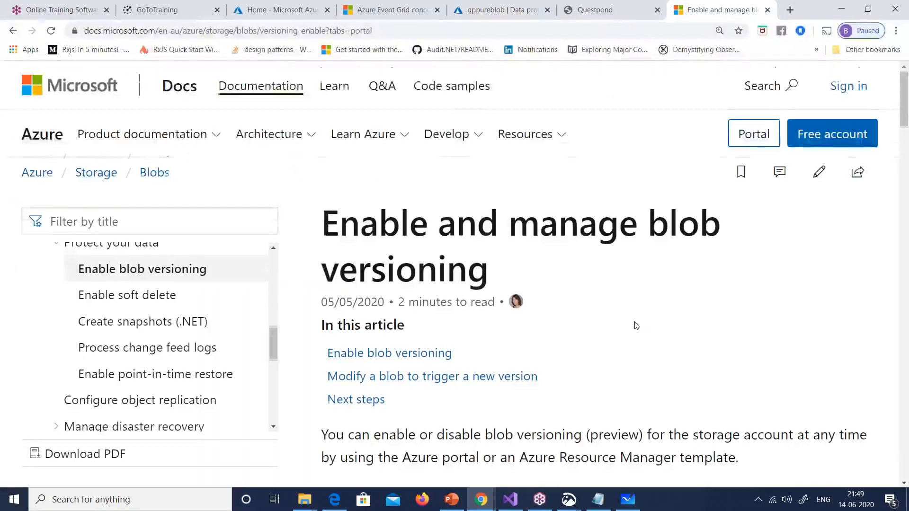
Step: Highlight 'Blob service' in step 2 of the article's portal instructions
scroll(636, 326, down, 5)
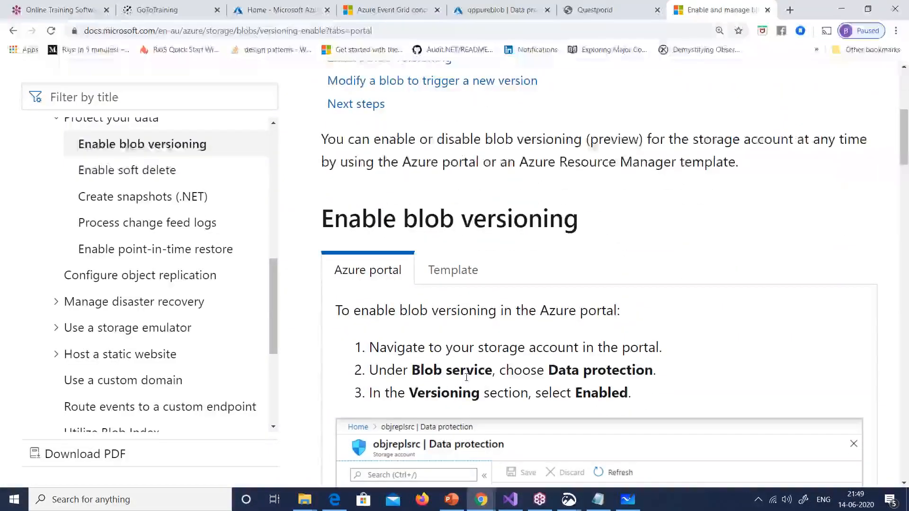
drag(423, 370, 474, 370)
click(446, 379)
drag(412, 370, 488, 372)
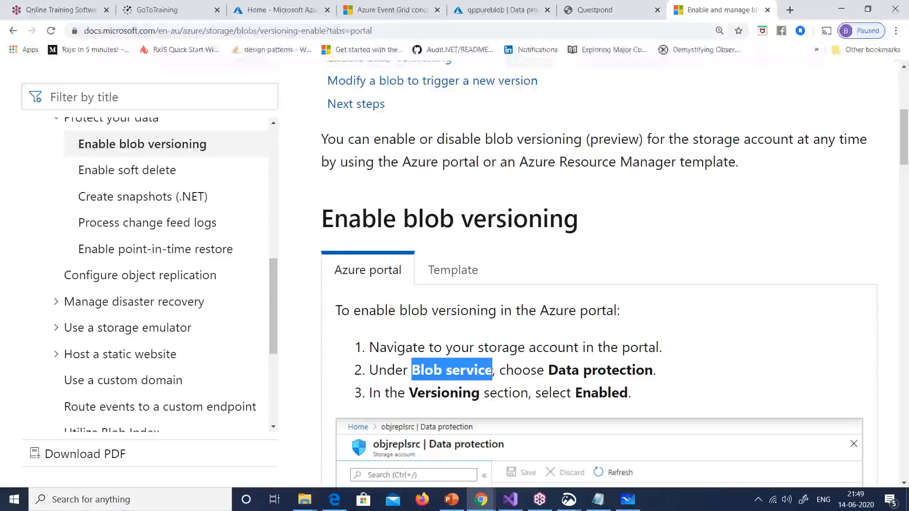
Step: Paste 'Blob service' into qppureblob's settings menu filter to find the matching setting
click(273, 10)
click(395, 10)
click(478, 10)
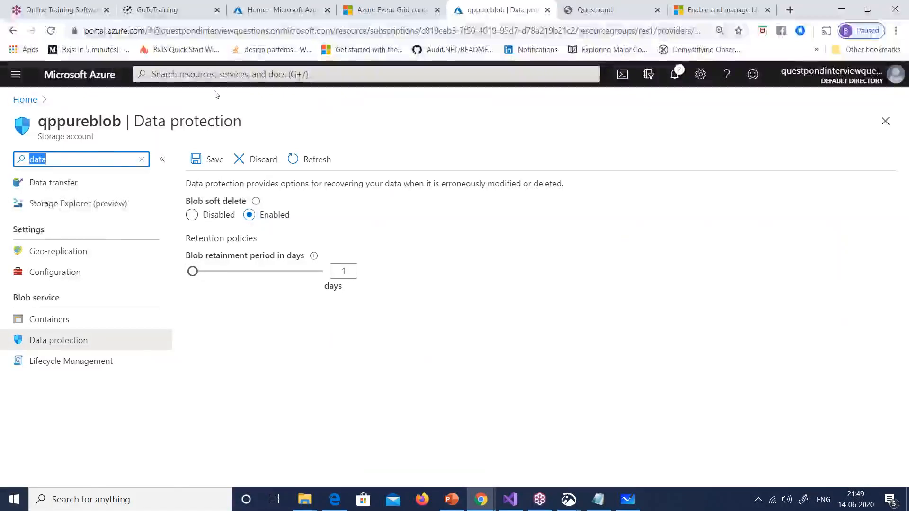
key(BackSpace)
text(Blob service)
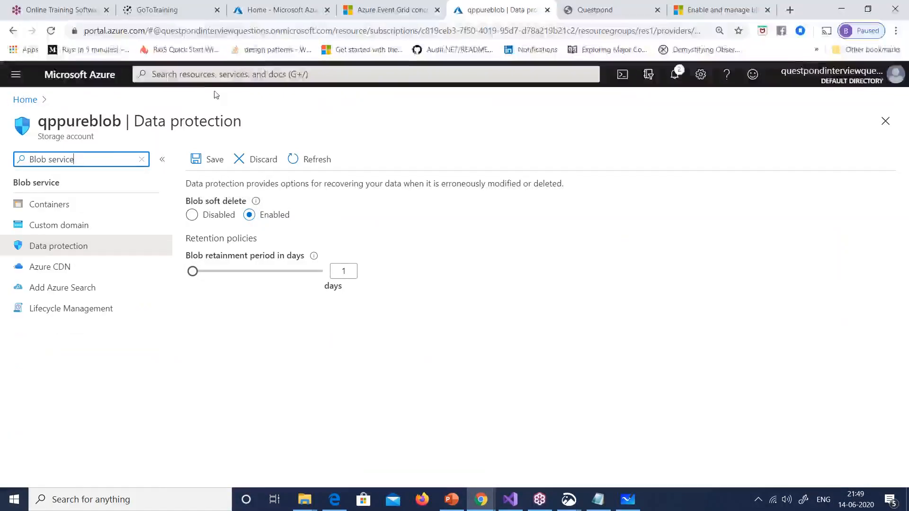
click(92, 255)
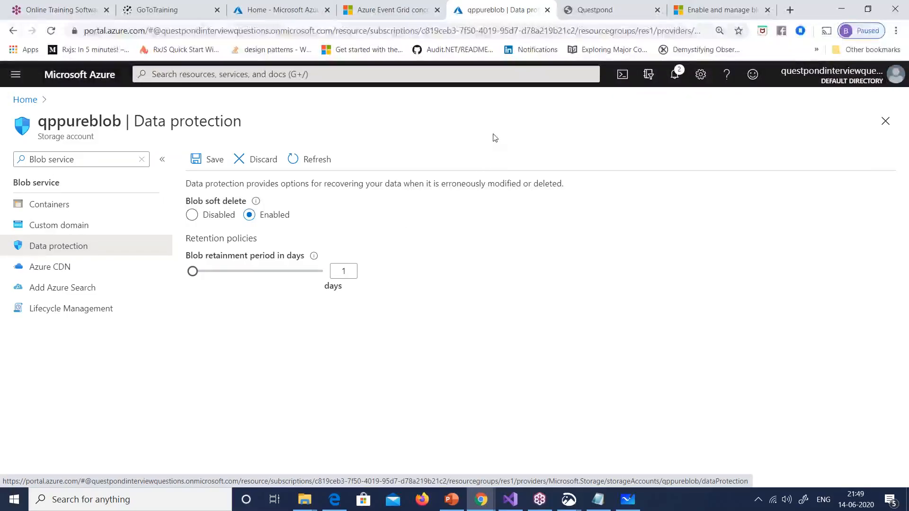
Step: Scroll the blob versioning article down to the C# UpdateVersionedBlobMetadata sample
click(271, 13)
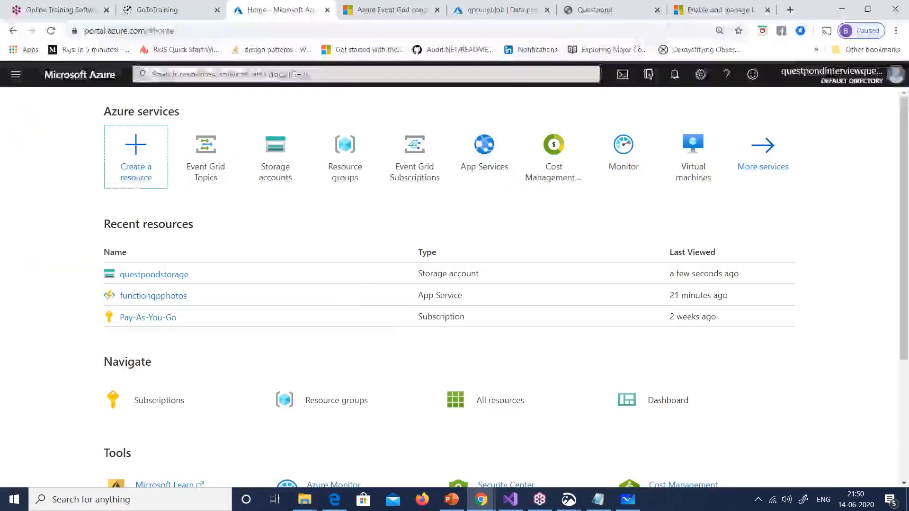
click(685, 14)
scroll(539, 296, down, 6)
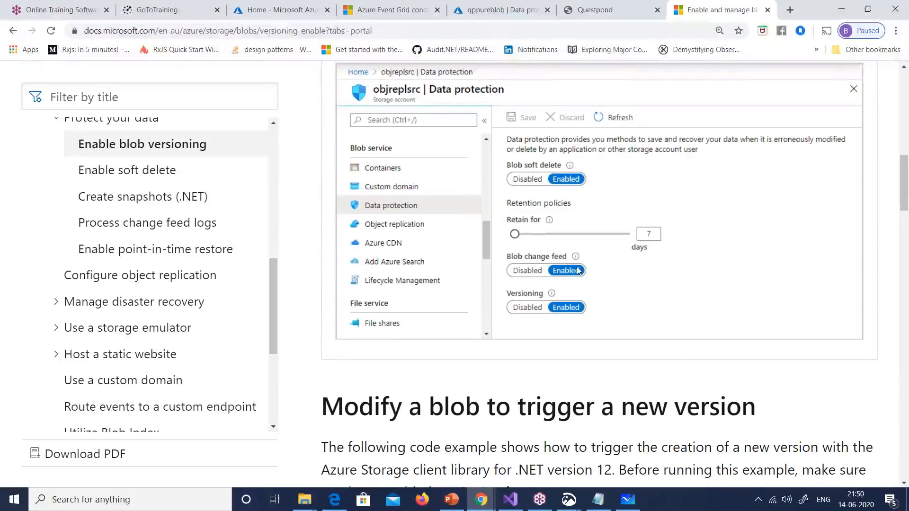
scroll(602, 302, up, 2)
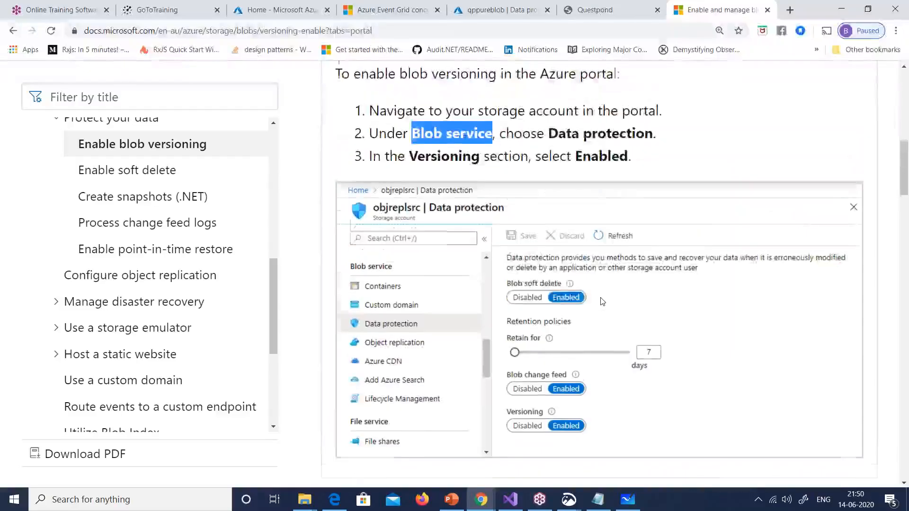
scroll(603, 302, down, 2)
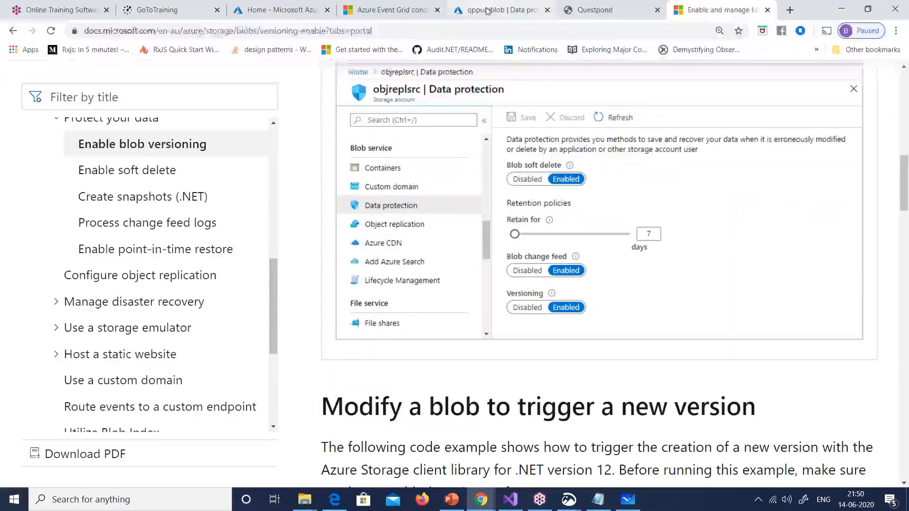
click(488, 10)
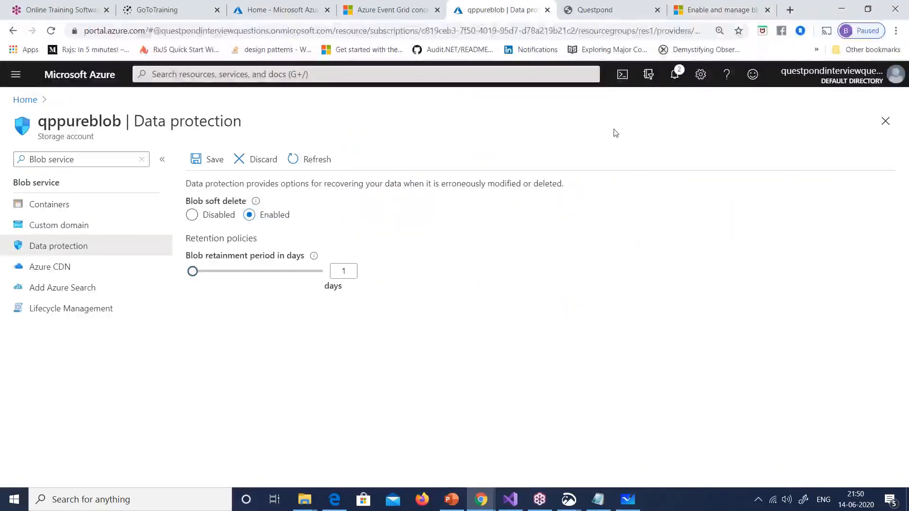
click(718, 10)
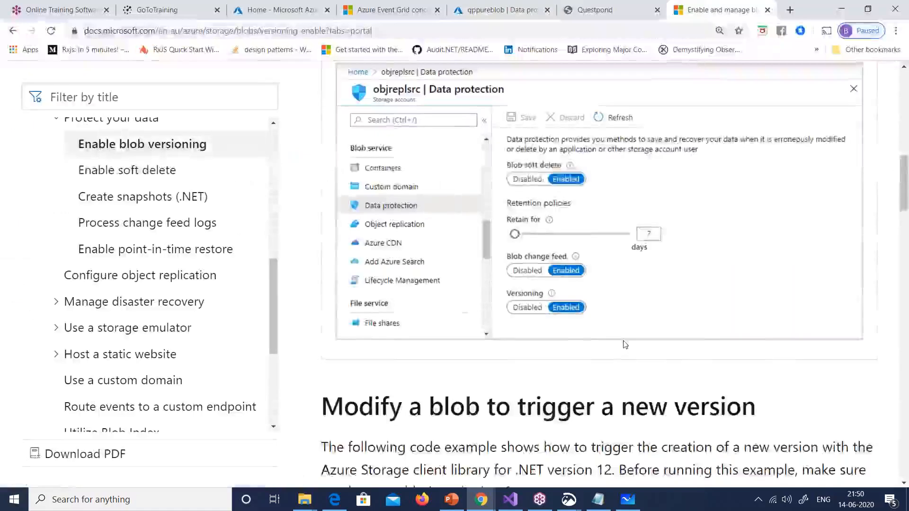
scroll(626, 344, up, 6)
scroll(626, 344, down, 2)
scroll(626, 344, up, 2)
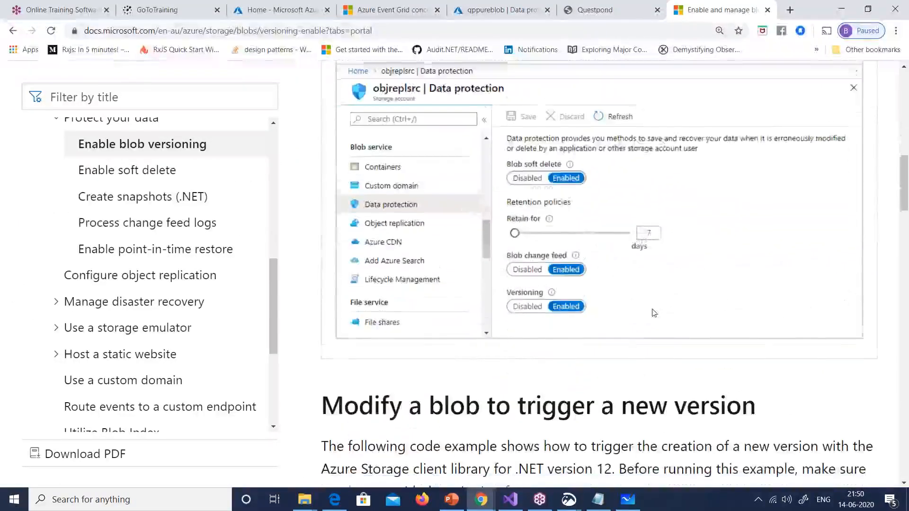
scroll(652, 312, down, 3)
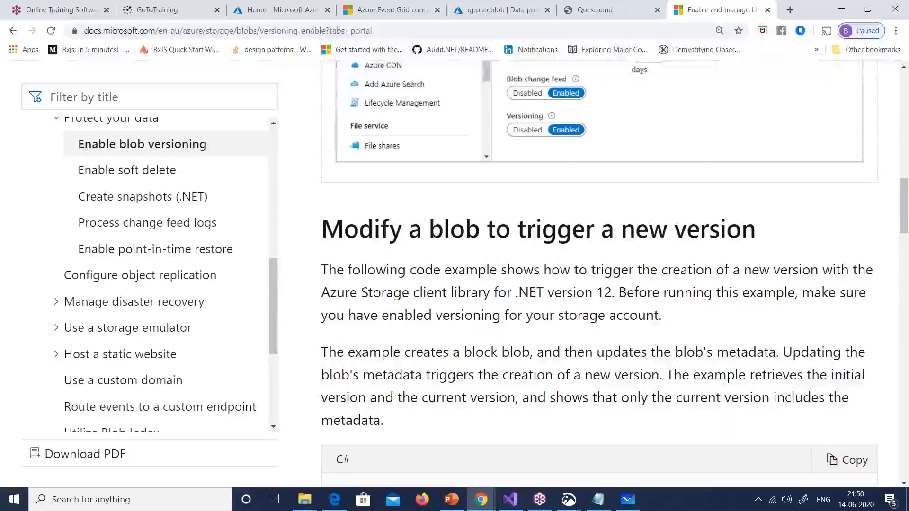
scroll(658, 316, down, 3)
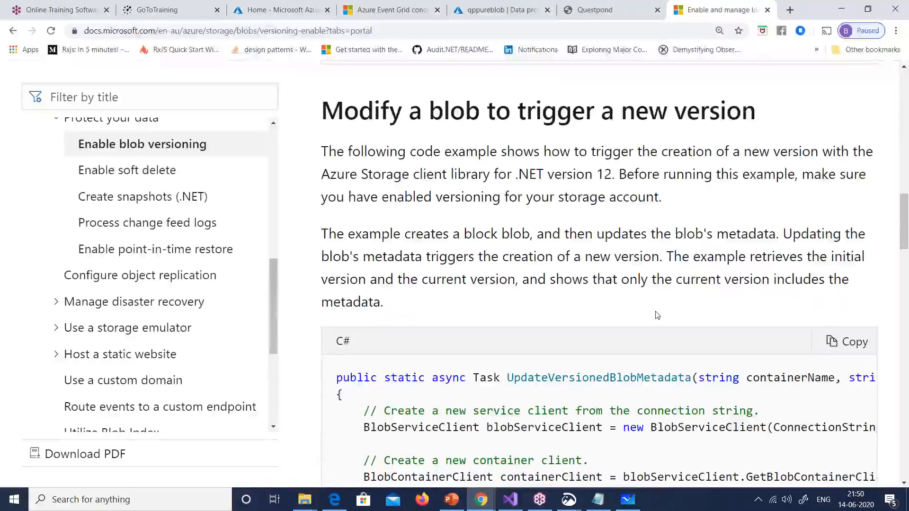
scroll(654, 142, down, 6)
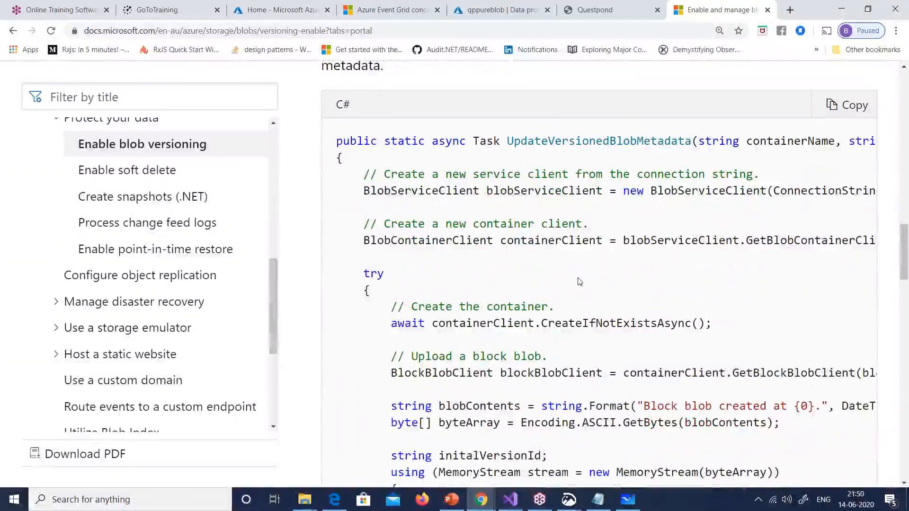
Step: Open the 'Process change feed logs' article and scroll through its content
click(170, 228)
scroll(625, 213, down, 5)
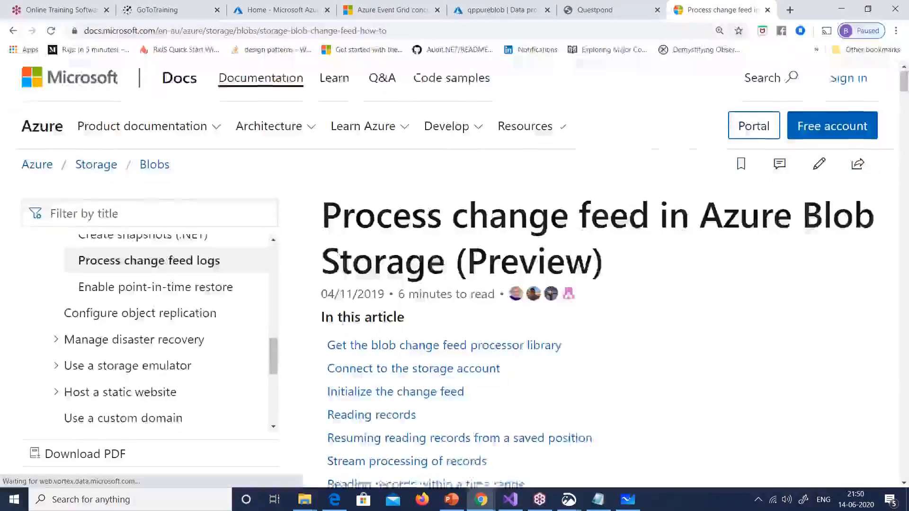
scroll(624, 213, down, 15)
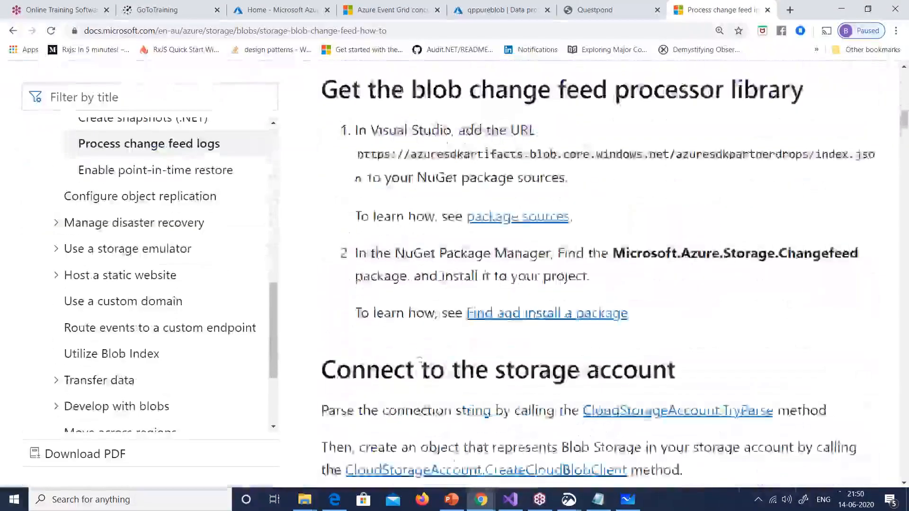
scroll(620, 245, up, 3)
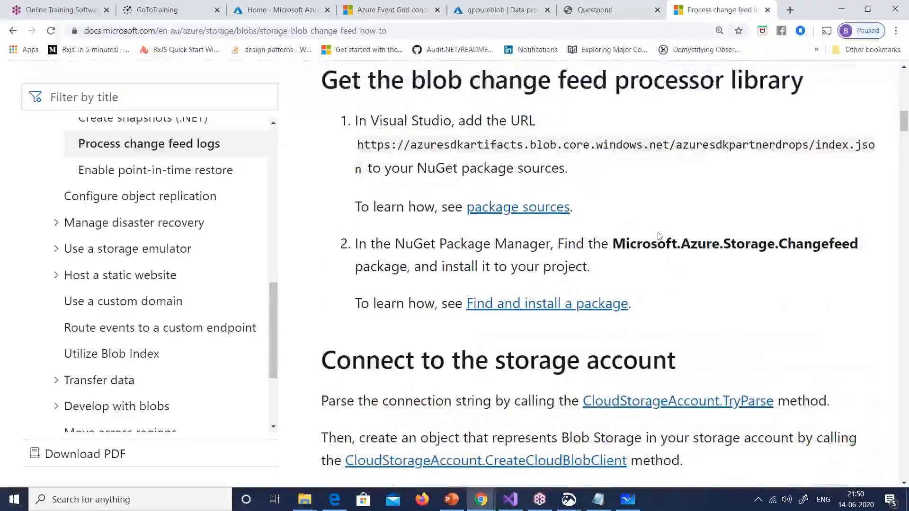
drag(613, 244, 860, 244)
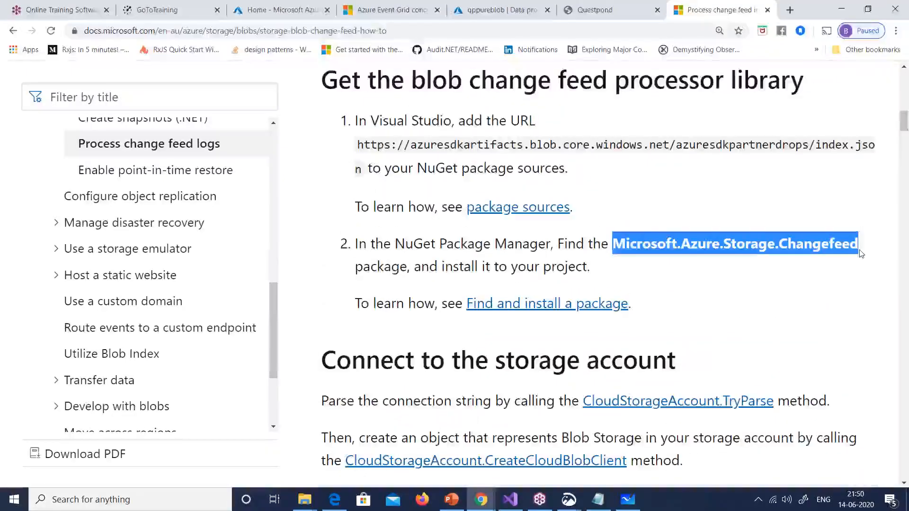
scroll(698, 245, down, 5)
scroll(698, 245, down, 4)
Step: Highlight the note that change feed is in public preview, then return to qppureblob's Data protection
double_click(715, 200)
scroll(642, 303, down, 1)
scroll(641, 304, up, 16)
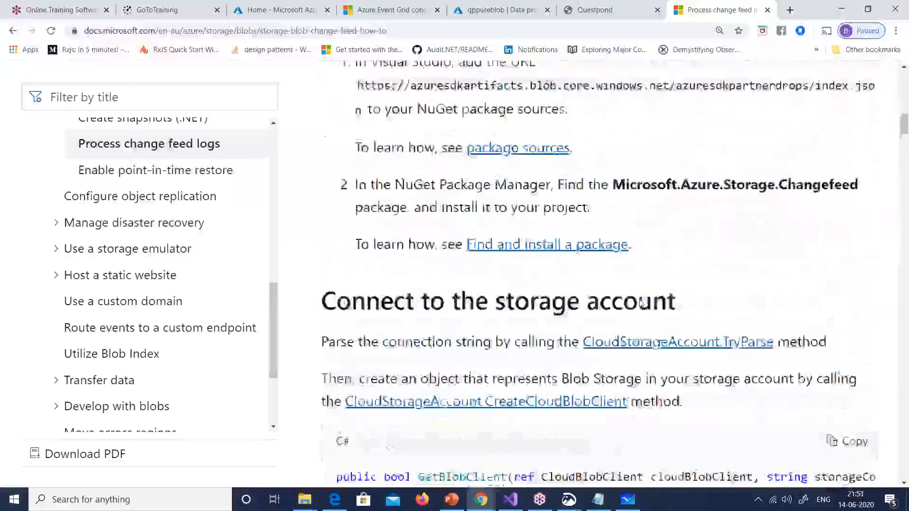
drag(412, 214, 543, 218)
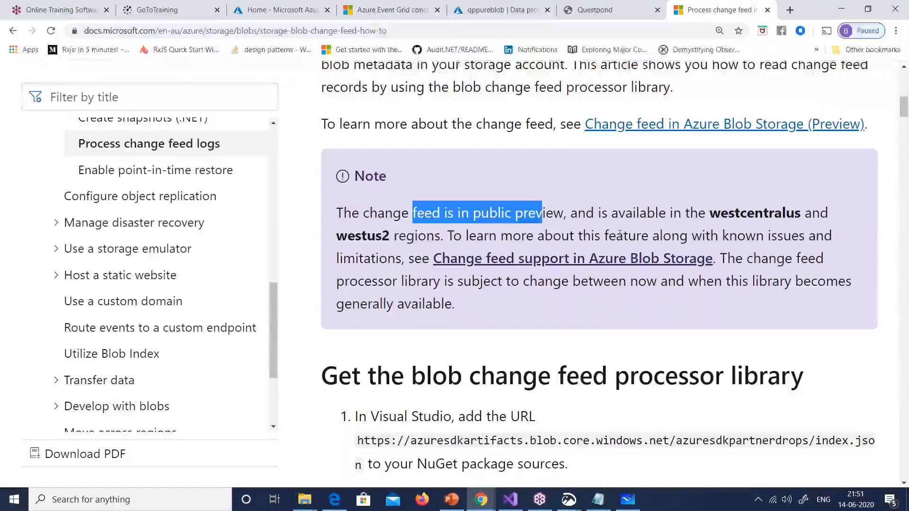
click(872, 213)
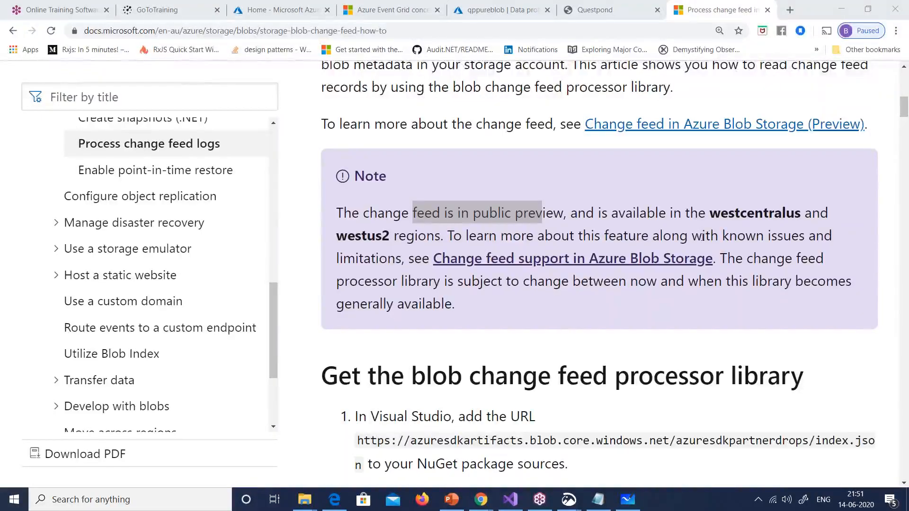
click(501, 10)
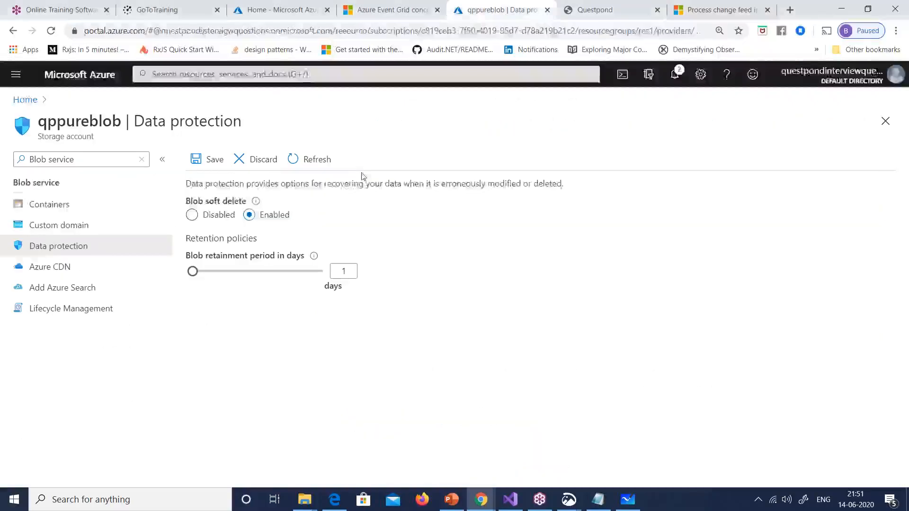
Step: Discard the unsaved edits and start a new storage account in resource group res1
click(25, 100)
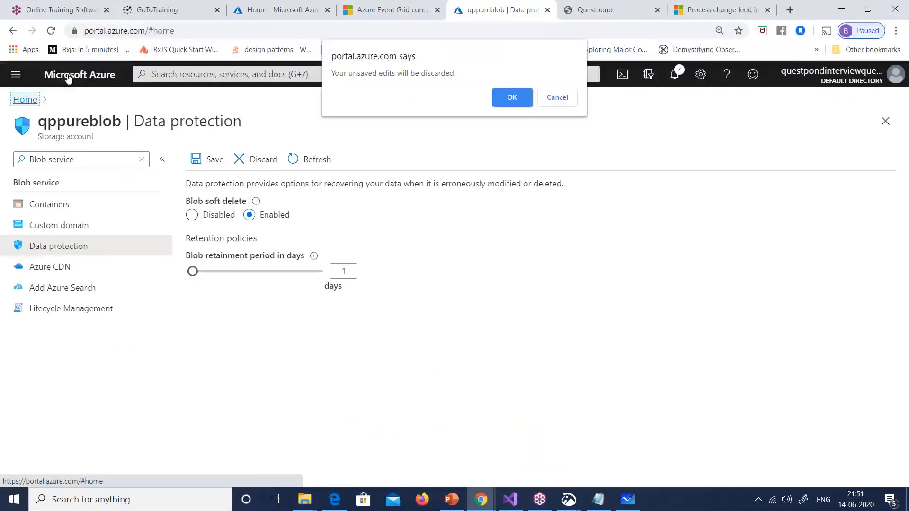
click(503, 97)
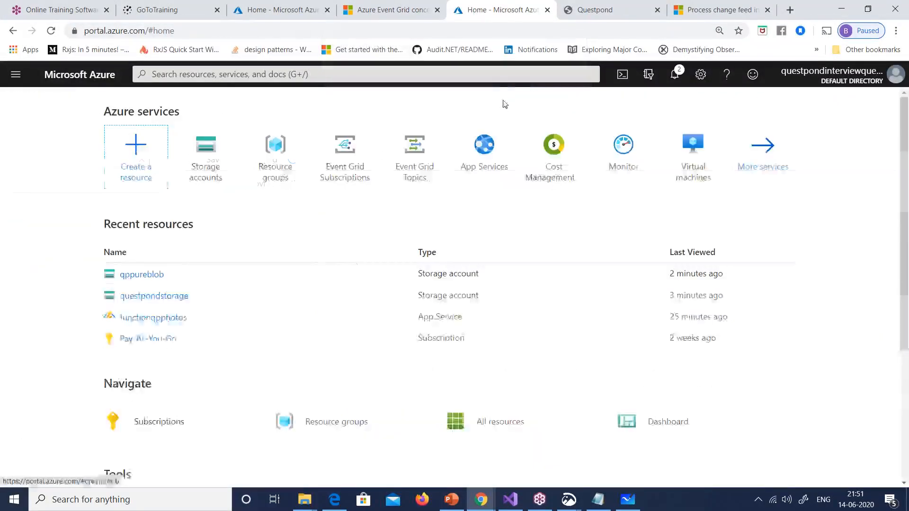
click(189, 176)
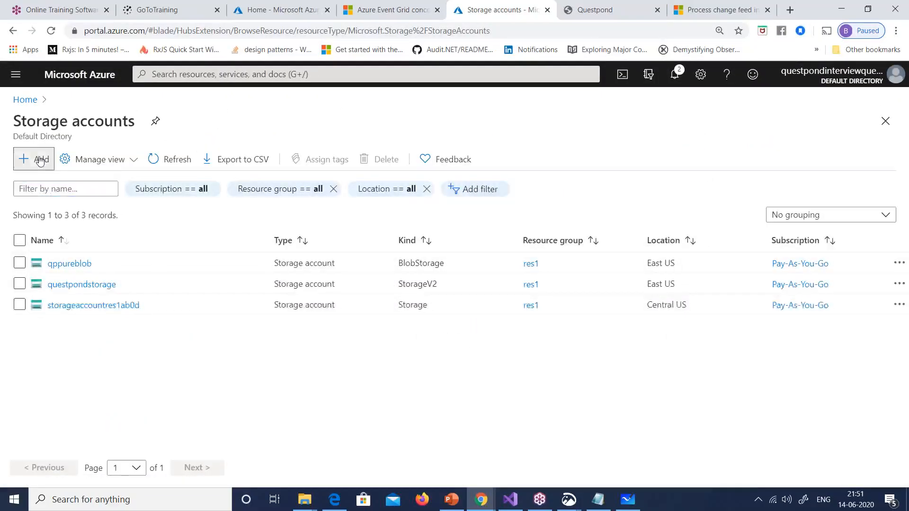
click(34, 159)
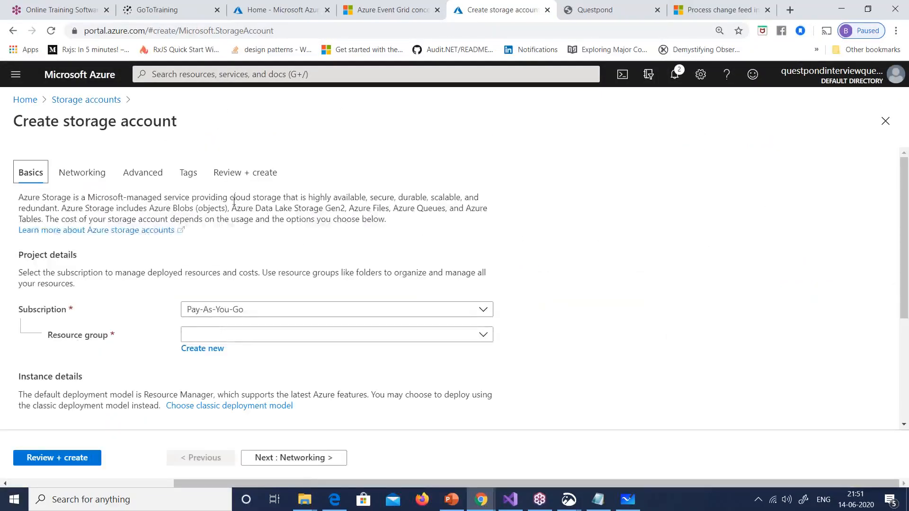
click(244, 335)
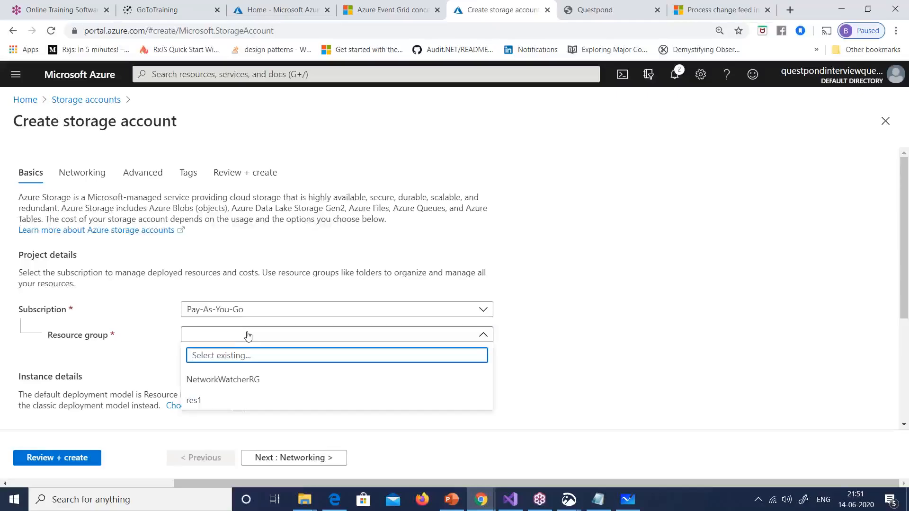
scroll(379, 290, down, 4)
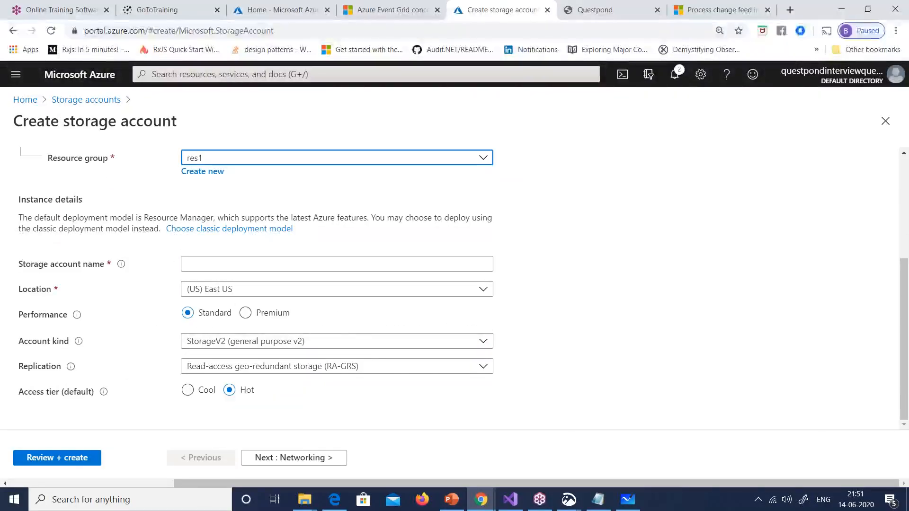
Step: Check the change feed article, open the form's Location list, then return to the article
click(715, 9)
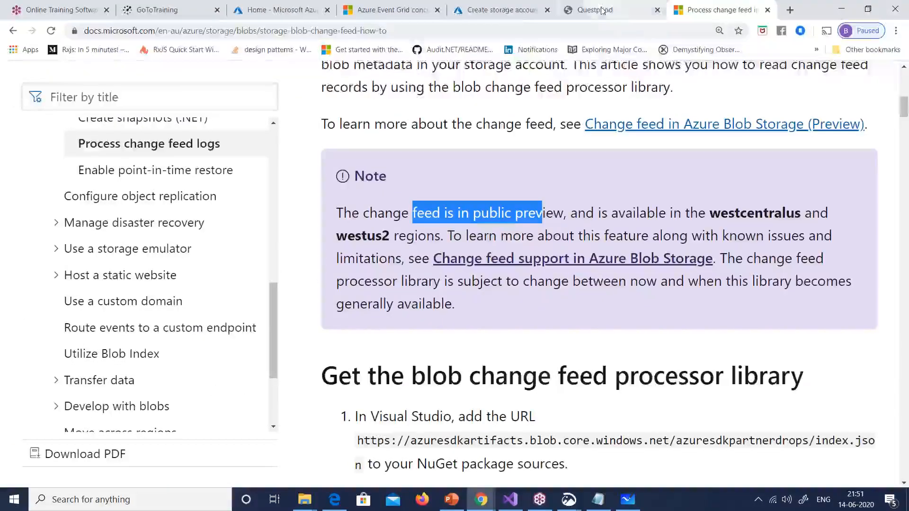
click(480, 18)
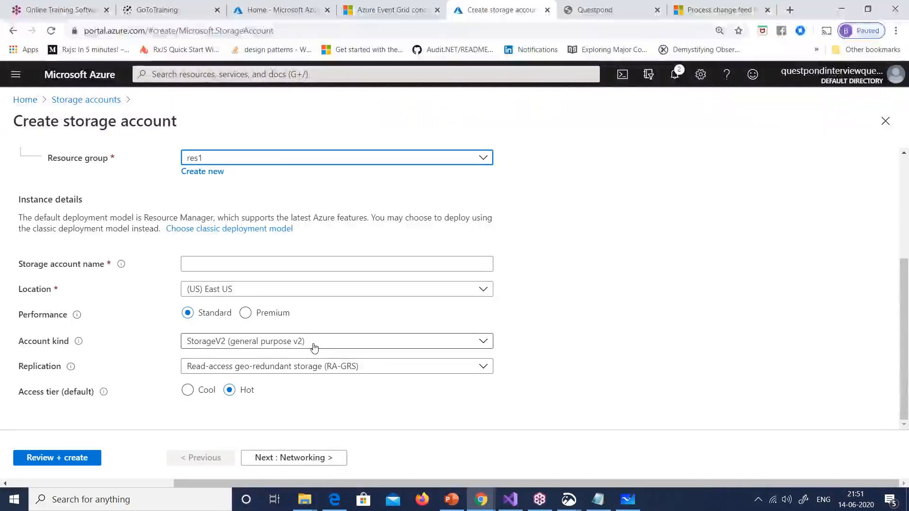
click(316, 293)
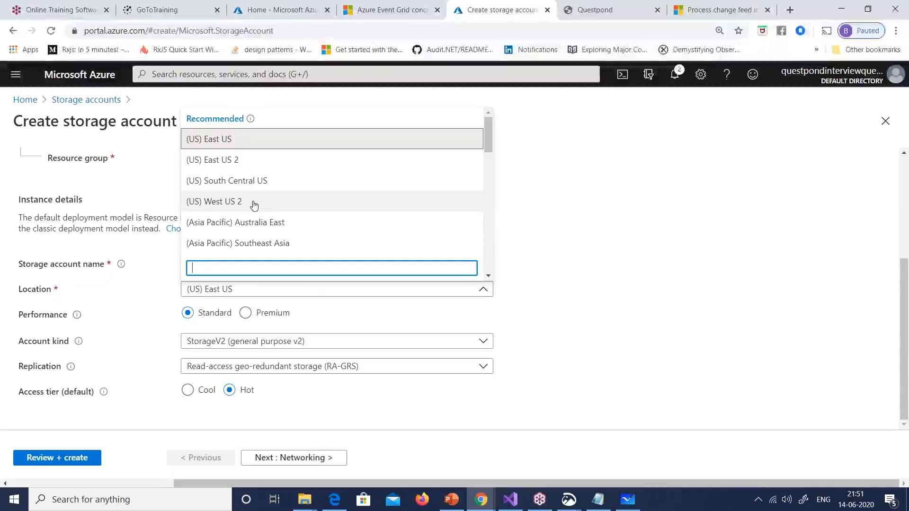
click(697, 10)
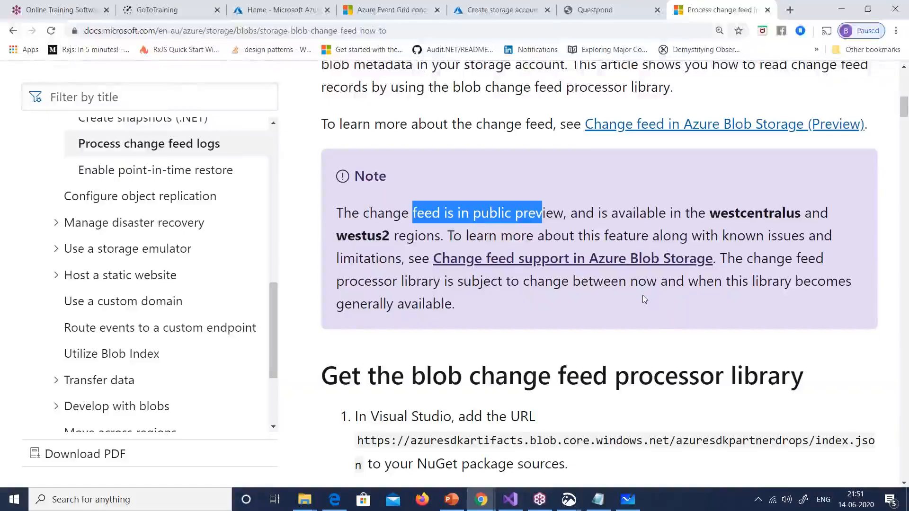
Step: Highlight the Microsoft.Azure.Storage.Changefeed package name in the change feed article
scroll(660, 299, down, 1)
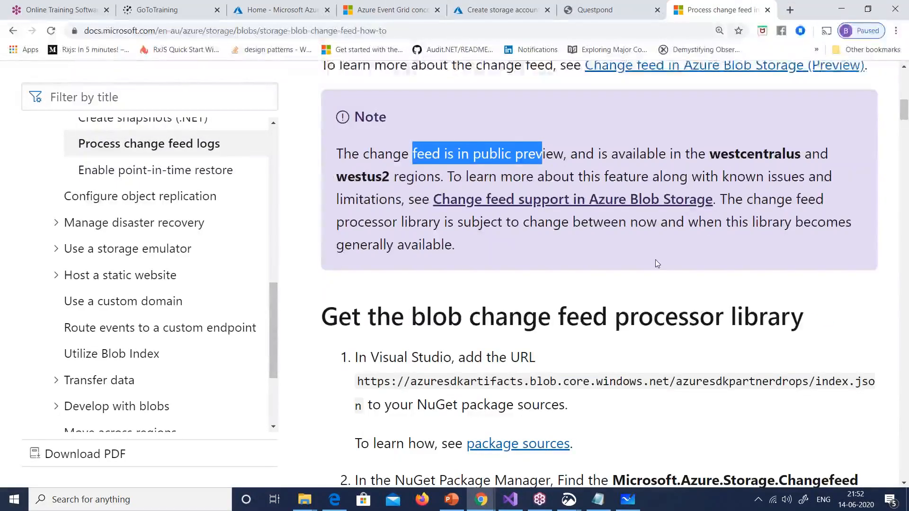
scroll(656, 264, down, 5)
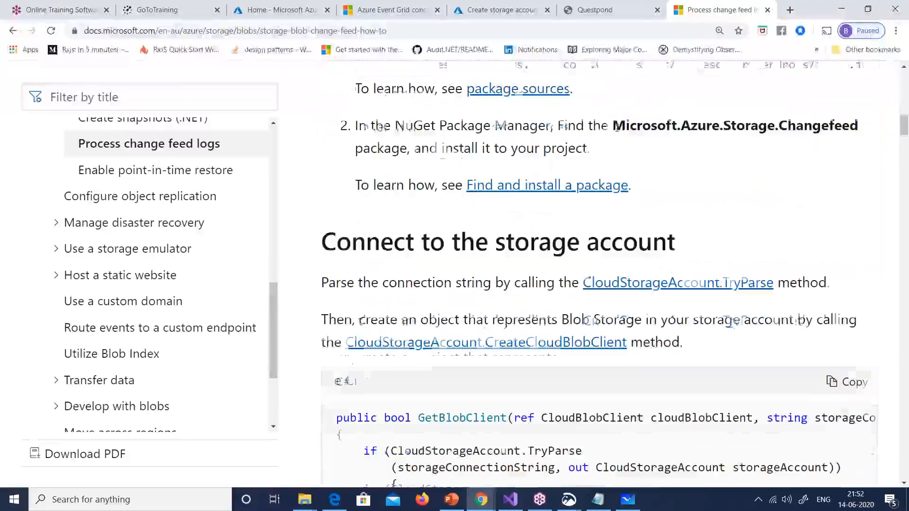
drag(613, 125, 855, 134)
Step: Read through the change feed code samples, then bring up Program.cs in Visual Studio
scroll(664, 242, down, 7)
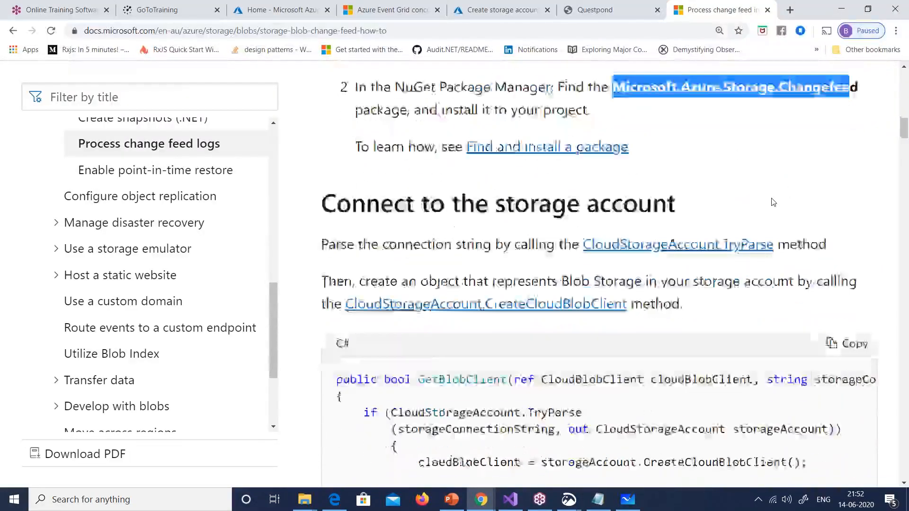
scroll(665, 242, down, 8)
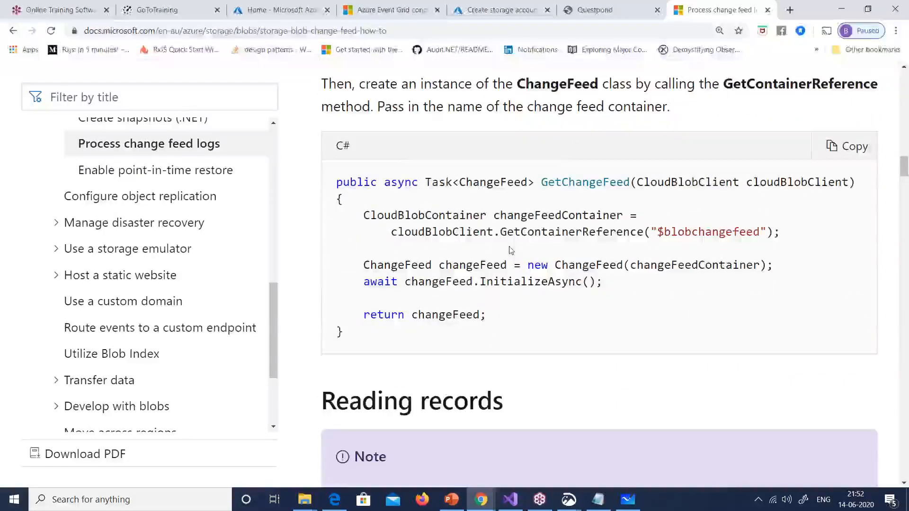
scroll(496, 250, down, 10)
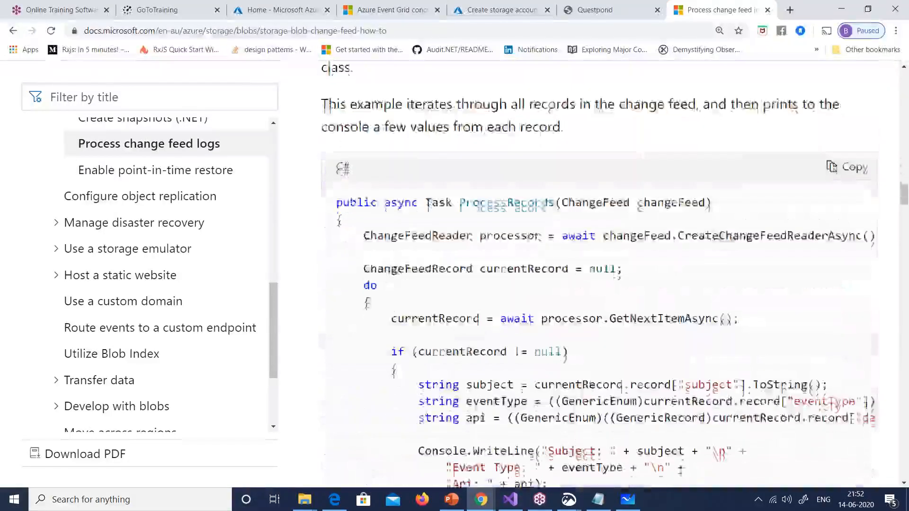
scroll(604, 255, down, 2)
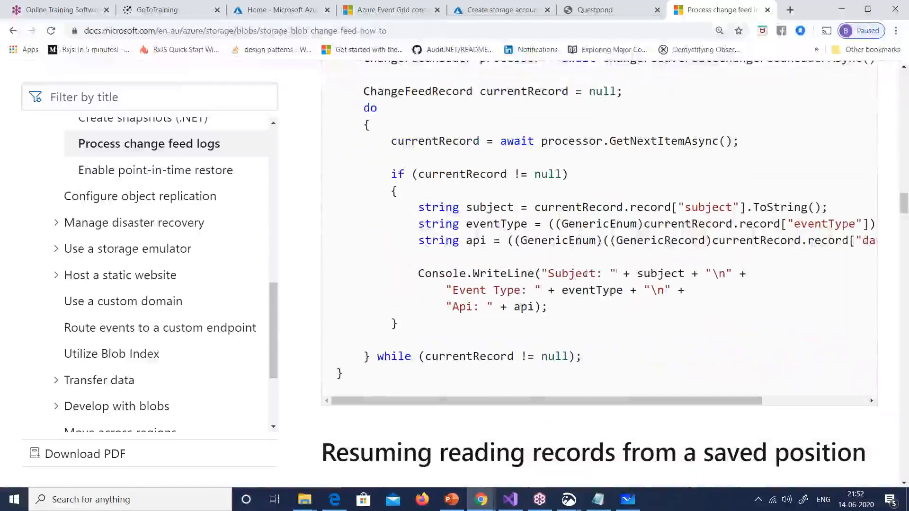
drag(757, 401, 708, 421)
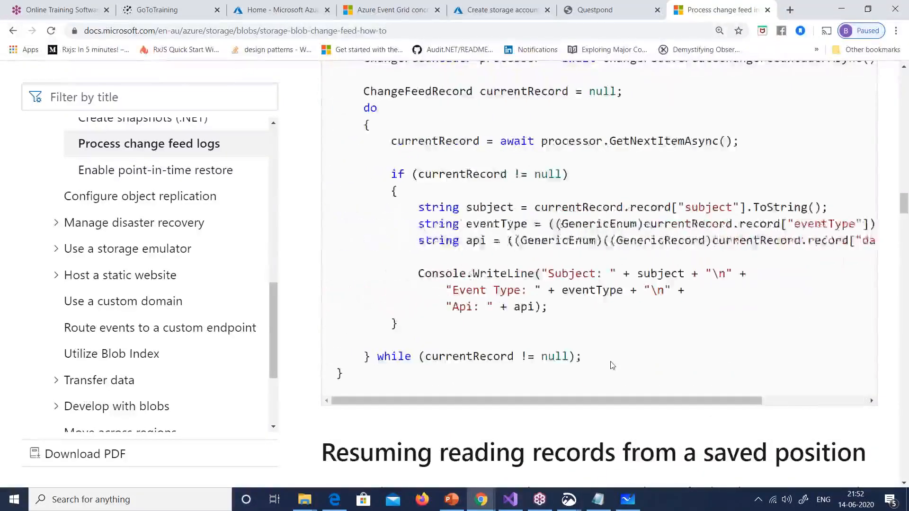
scroll(610, 363, down, 10)
scroll(610, 363, down, 6)
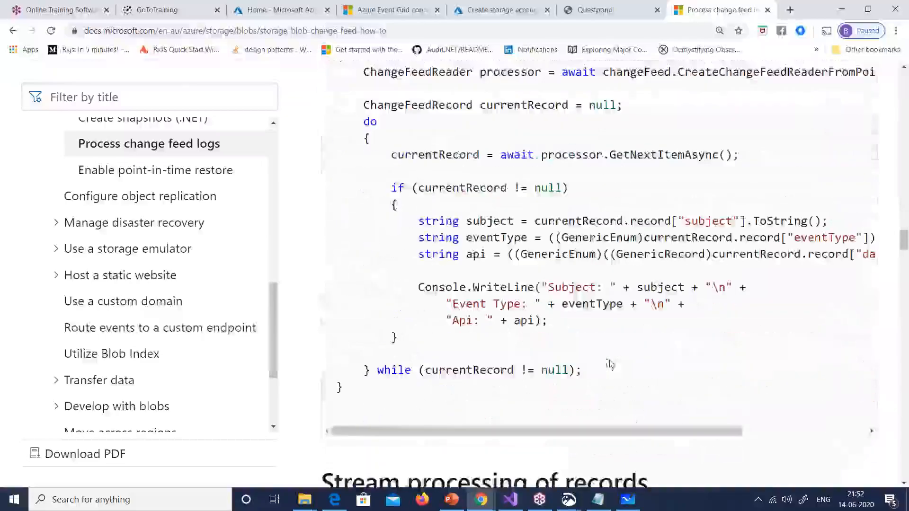
drag(666, 436, 530, 393)
scroll(530, 392, down, 11)
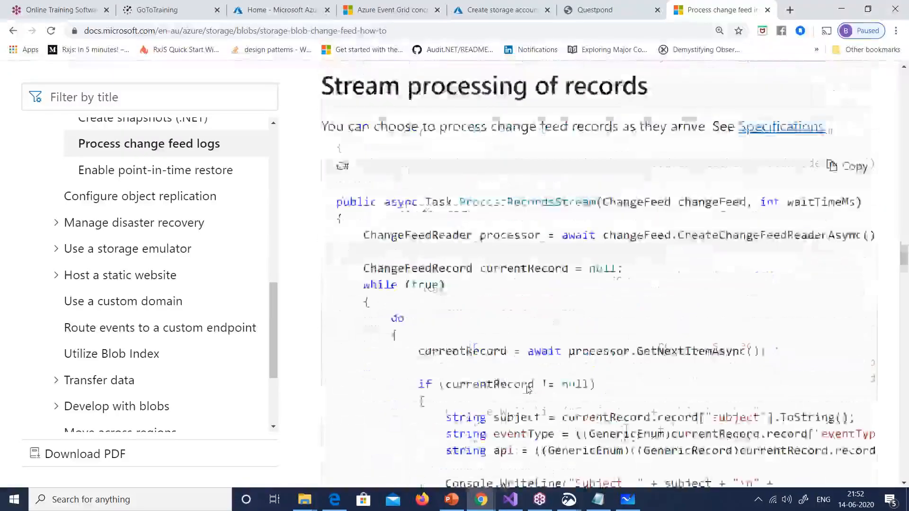
scroll(529, 389, down, 10)
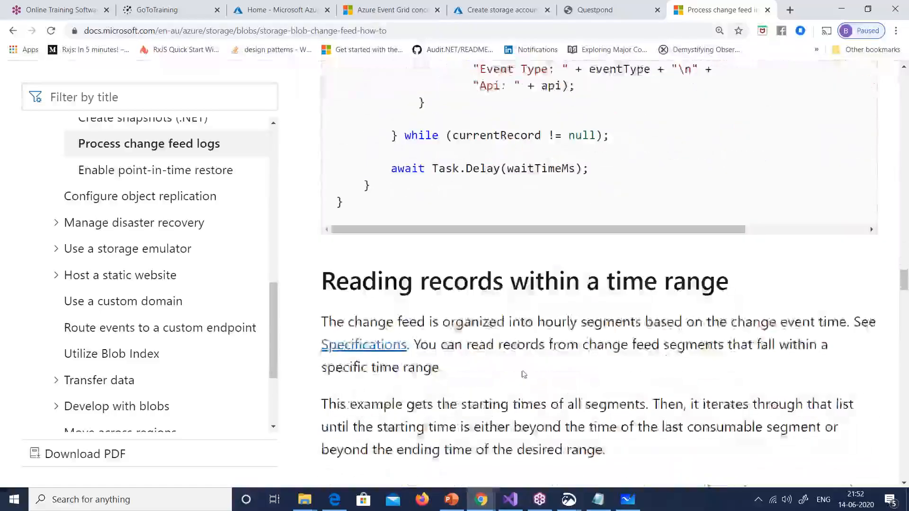
scroll(524, 372, down, 10)
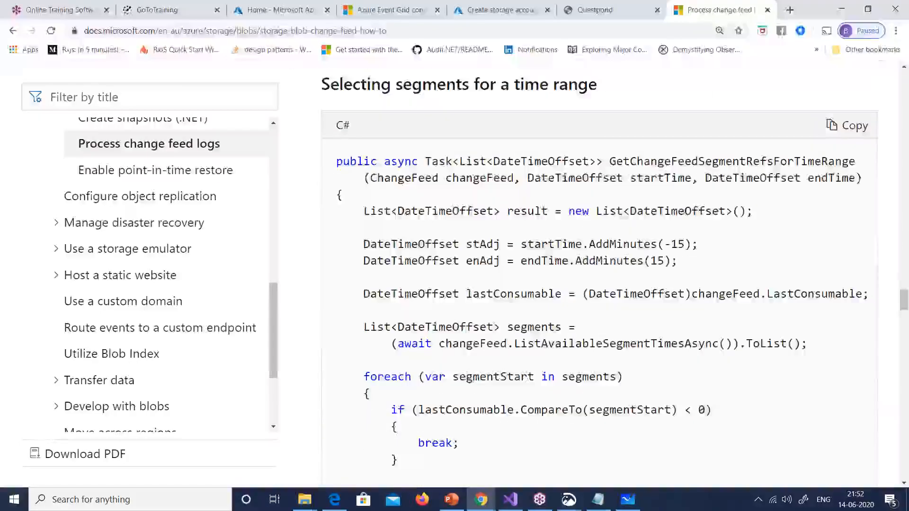
scroll(525, 373, down, 15)
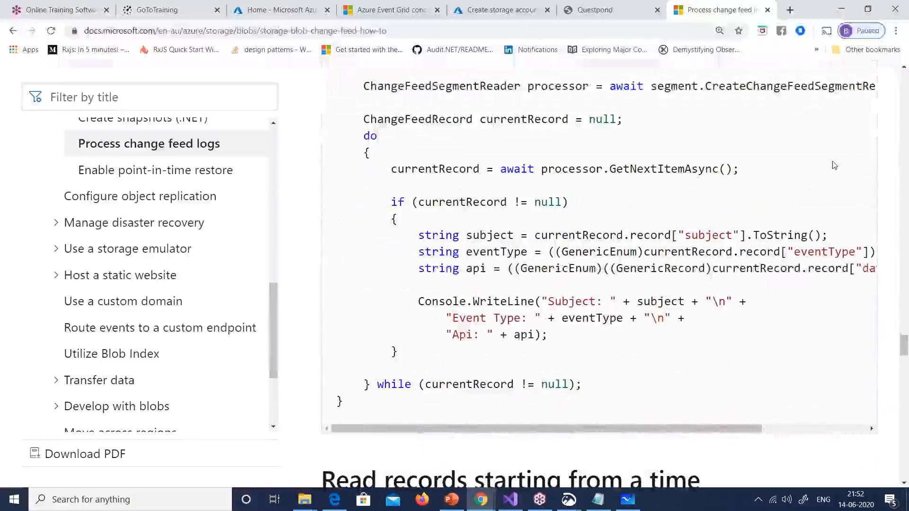
click(899, 44)
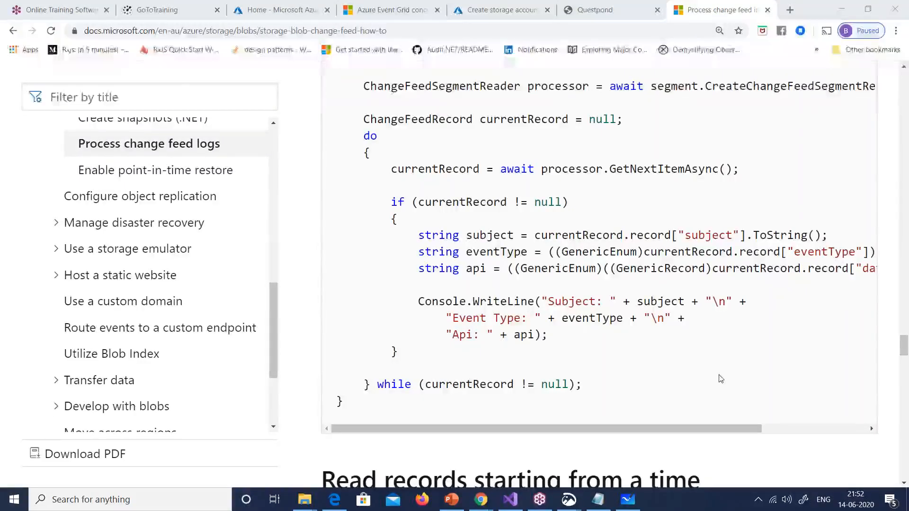
click(510, 506)
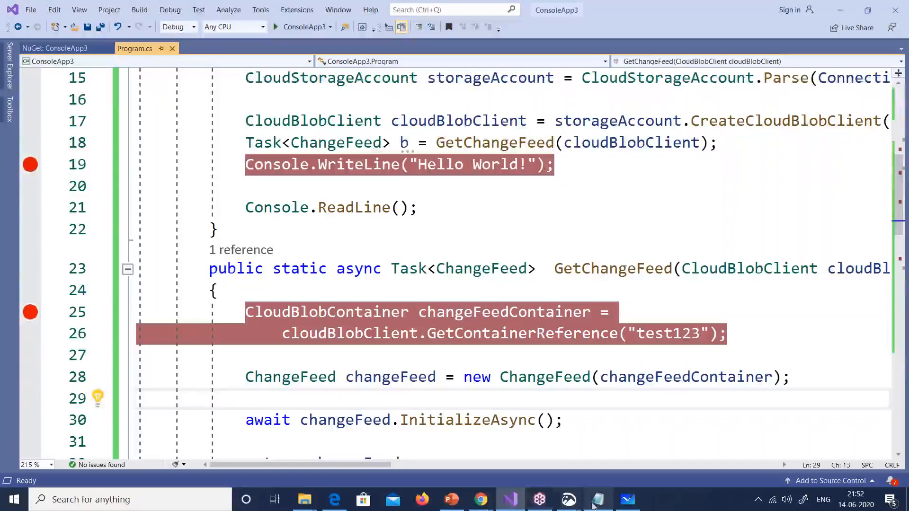
Step: Move from Program.cs to PowerPoint's slide 19 exam question on auditing blob changes
click(451, 500)
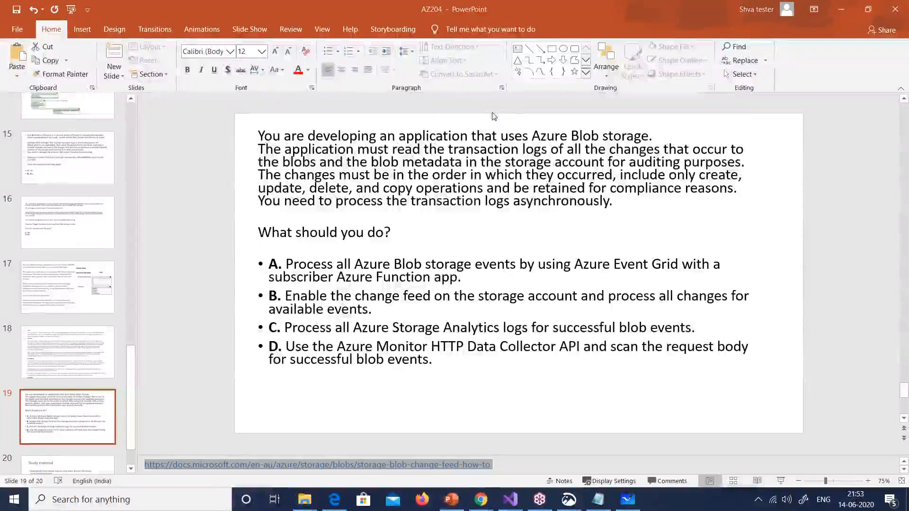
triple_click(385, 303)
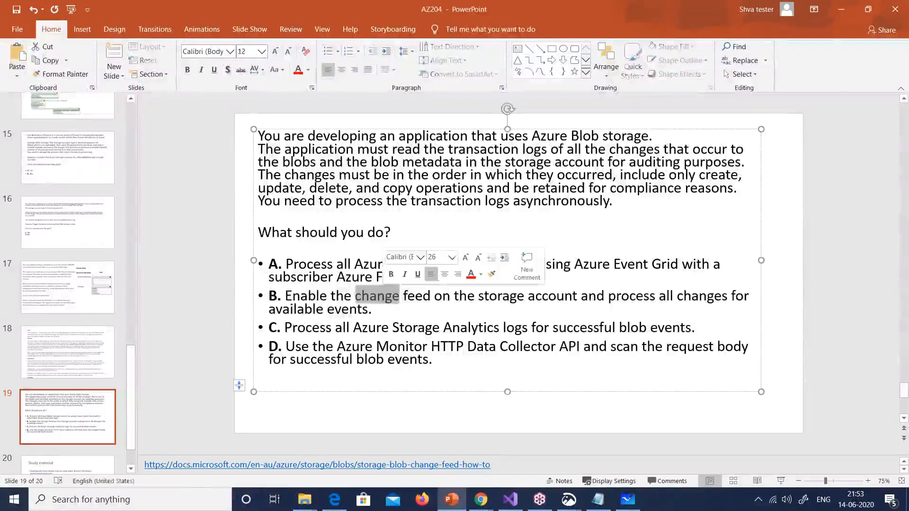
click(390, 327)
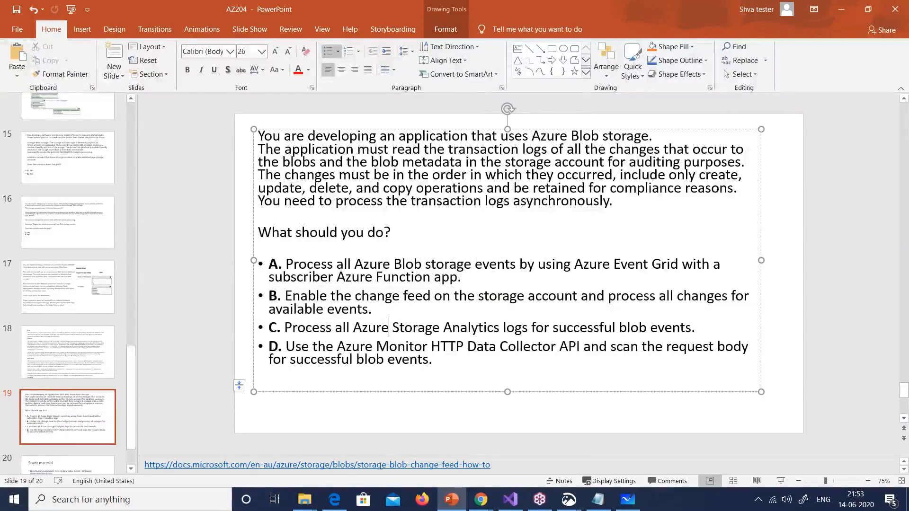